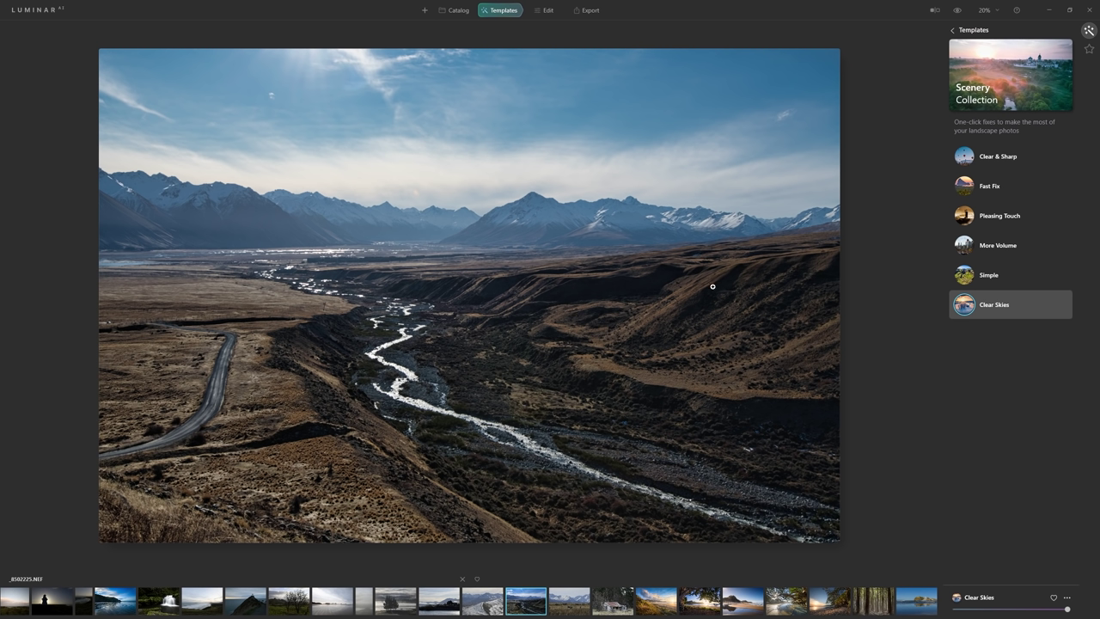
# Reset the Clear Skies template adjustments on the valley photo.
pyautogui.click(1065, 598)
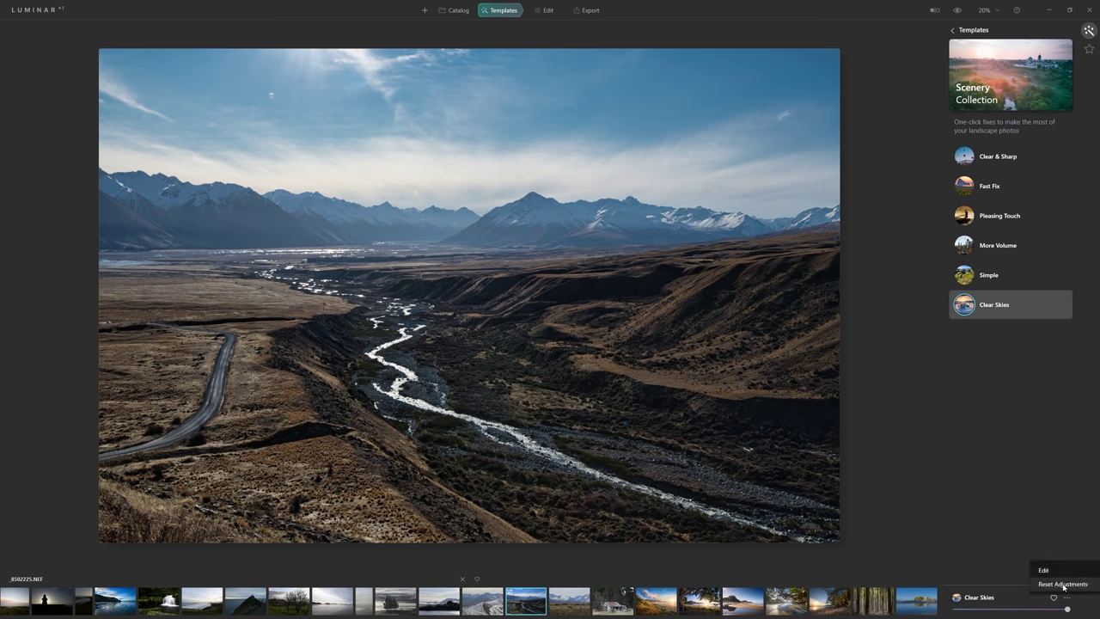
pyautogui.click(1058, 584)
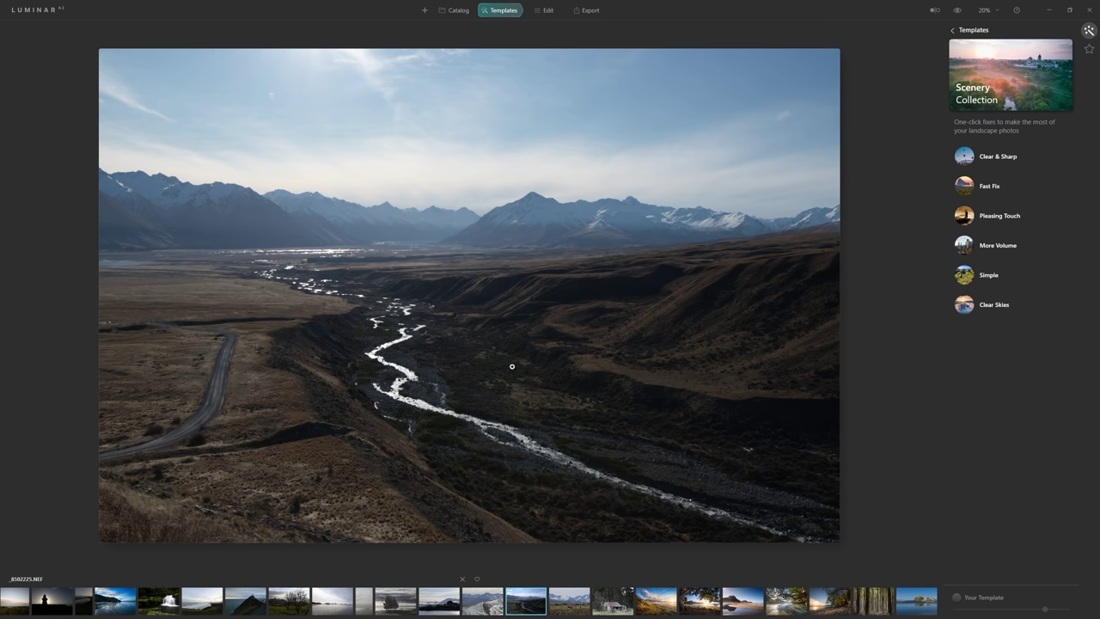
# Slightly rotate the valley photo and tighten the crop at its original ratio in Composition.
pyautogui.click(556, 11)
pyautogui.click(1091, 33)
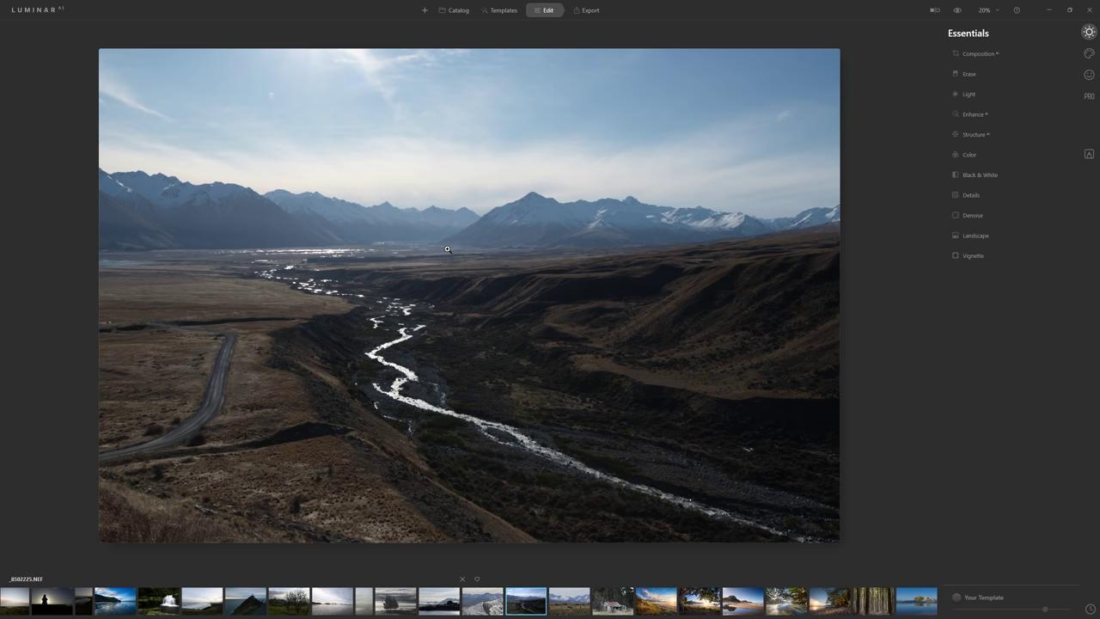
pyautogui.click(973, 53)
pyautogui.moveTo(893, 83)
pyautogui.mouseDown()
pyautogui.moveTo(893, 95)
pyautogui.moveTo(884, 86)
pyautogui.moveTo(897, 79)
pyautogui.mouseUp()
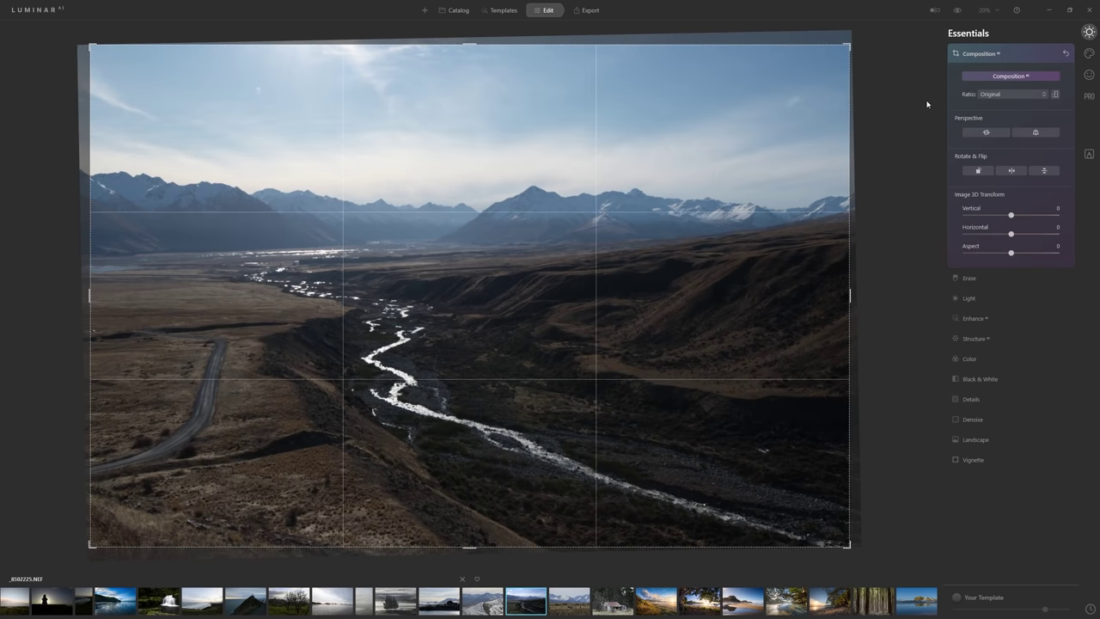
pyautogui.click(1022, 56)
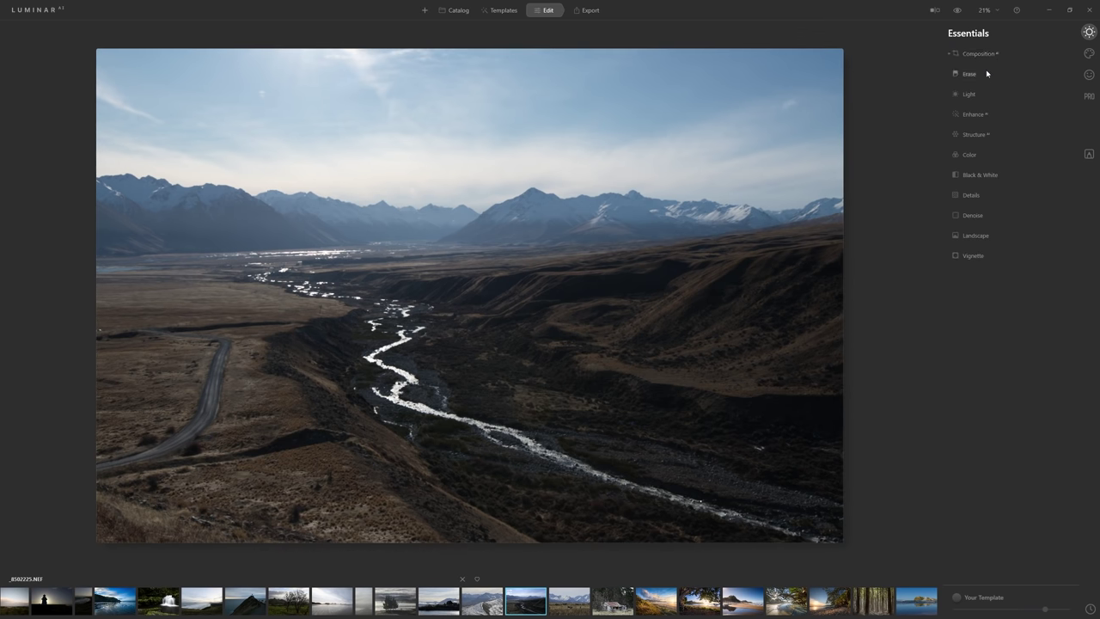
# Erase the dirt track on the left, a sky spot and a small lower-right hillside object.
pyautogui.click(969, 74)
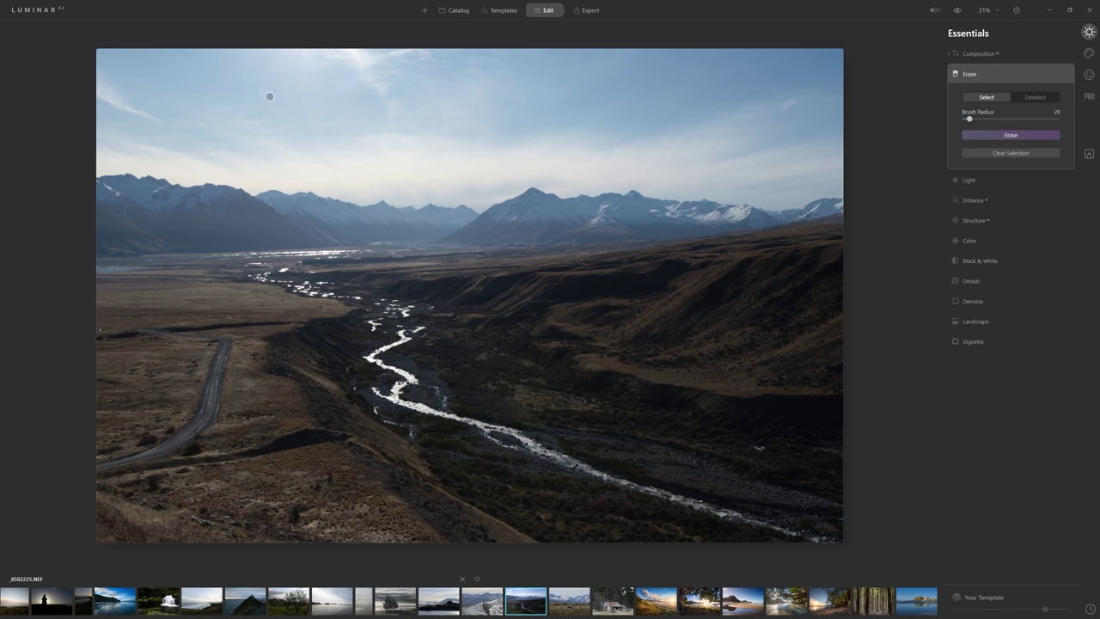
pyautogui.moveTo(261, 92); pyautogui.dragTo(265, 96)
pyautogui.click(100, 330)
pyautogui.moveTo(752, 447); pyautogui.dragTo(763, 448)
pyautogui.moveTo(103, 326)
pyautogui.mouseDown()
pyautogui.moveTo(229, 338)
pyautogui.moveTo(194, 339)
pyautogui.moveTo(223, 342)
pyautogui.moveTo(193, 426)
pyautogui.moveTo(219, 362)
pyautogui.moveTo(209, 419)
pyautogui.moveTo(165, 448)
pyautogui.moveTo(87, 469)
pyautogui.mouseUp()
pyautogui.press(']')
pyautogui.press(']')
pyautogui.press(']')
pyautogui.press('[')
pyautogui.press('[')
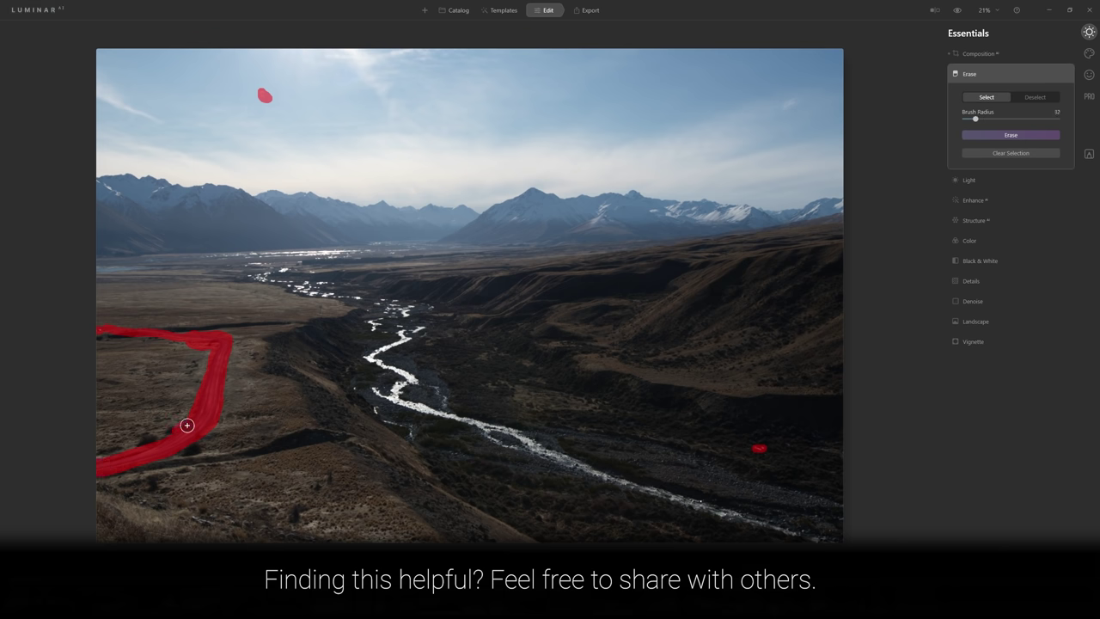
pyautogui.click(1011, 136)
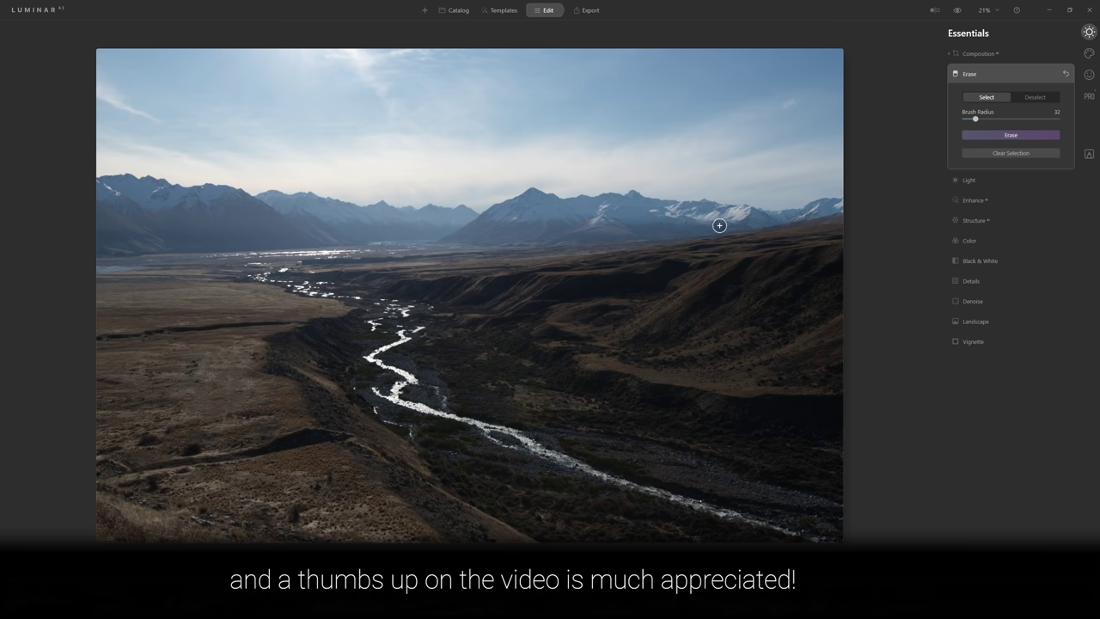
# In Light, warm the Temperature to 5117 and raise Exposure to 0.79.
pyautogui.click(996, 179)
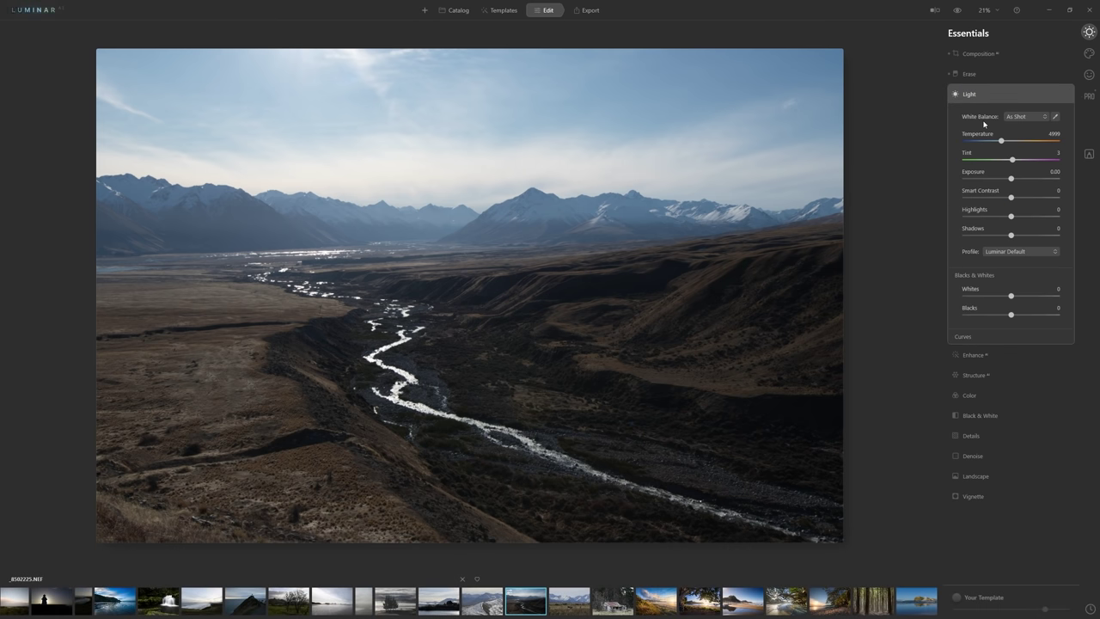
pyautogui.moveTo(1001, 143)
pyautogui.mouseDown()
pyautogui.moveTo(989, 143)
pyautogui.moveTo(1006, 144)
pyautogui.mouseUp()
pyautogui.moveTo(1009, 142); pyautogui.dragTo(1003, 146)
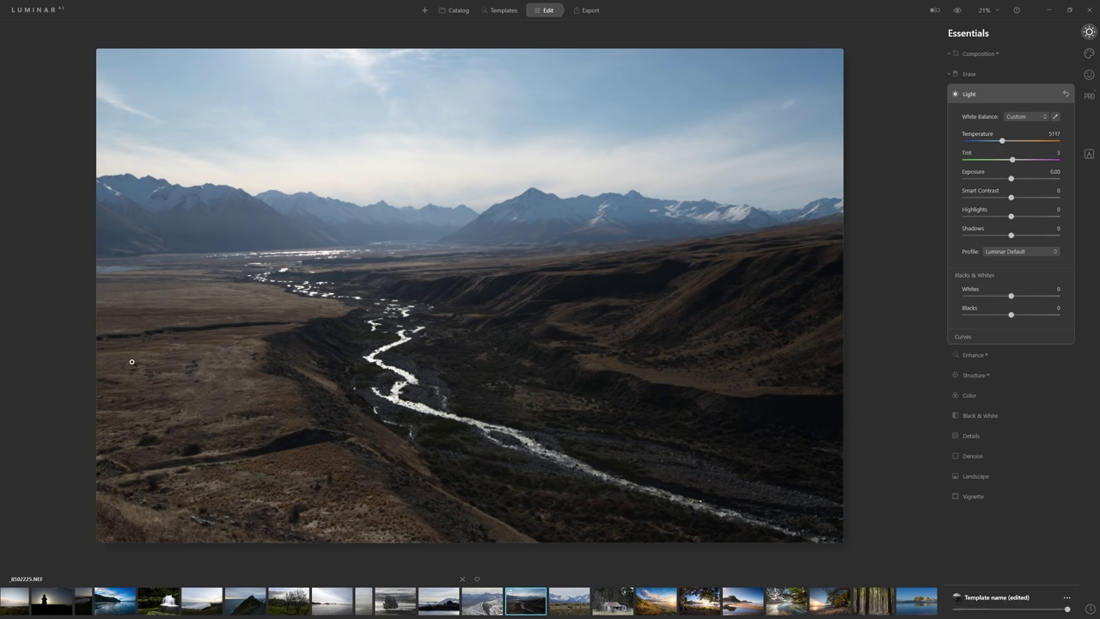
pyautogui.moveTo(1010, 178); pyautogui.dragTo(1017, 179)
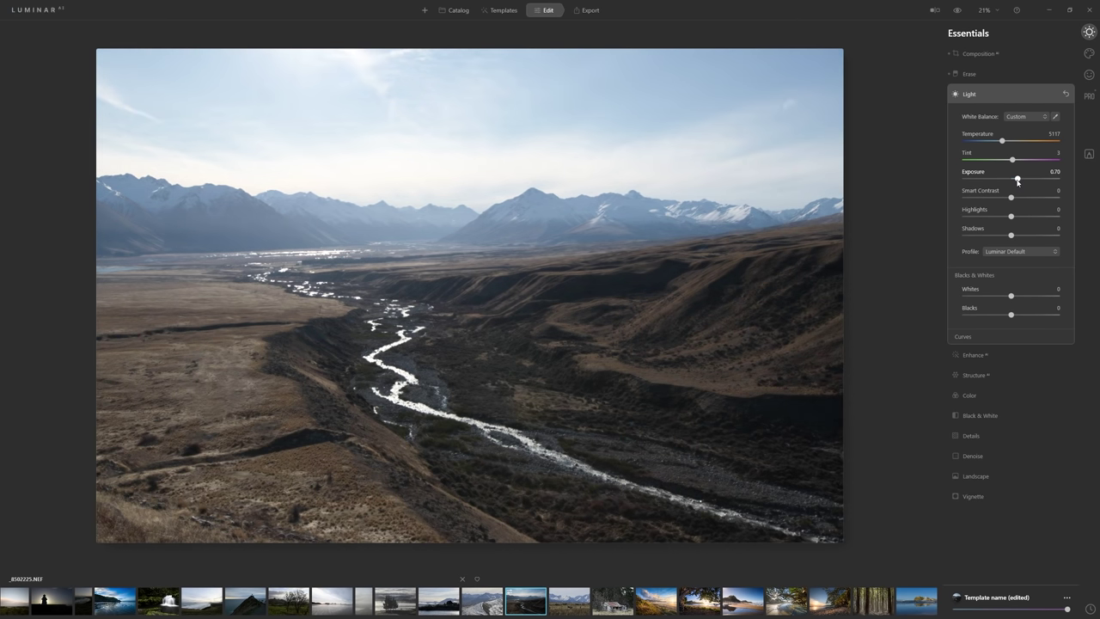
pyautogui.moveTo(1017, 180); pyautogui.dragTo(1019, 180)
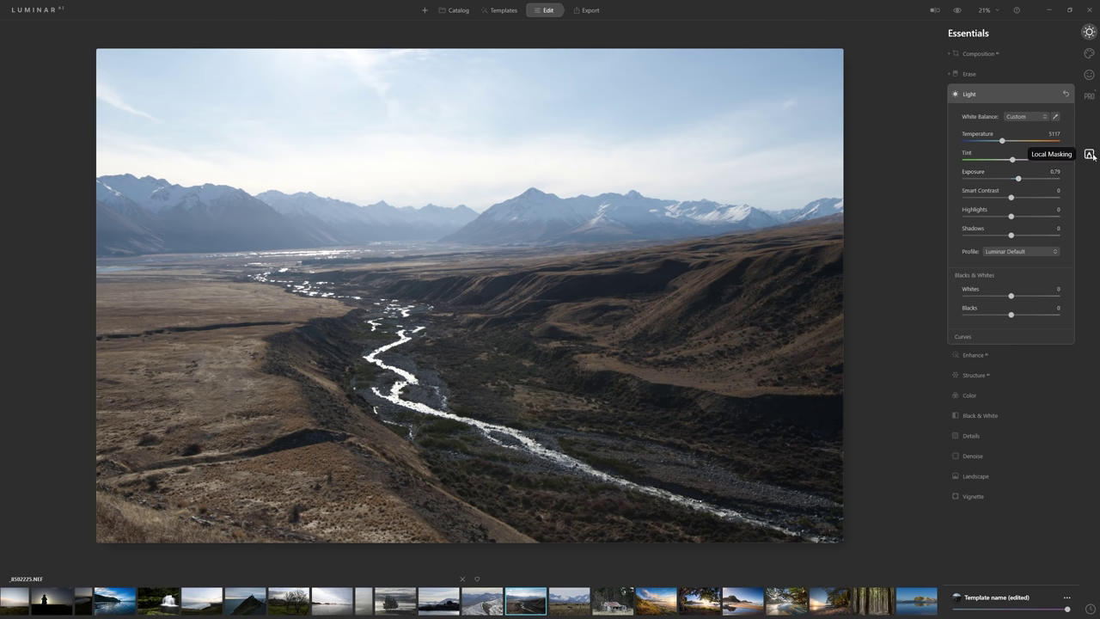
# Set Smart Contrast -47, Highlights -14 and Whites 12, comparing against the unedited original.
pyautogui.moveTo(1011, 198); pyautogui.dragTo(994, 225)
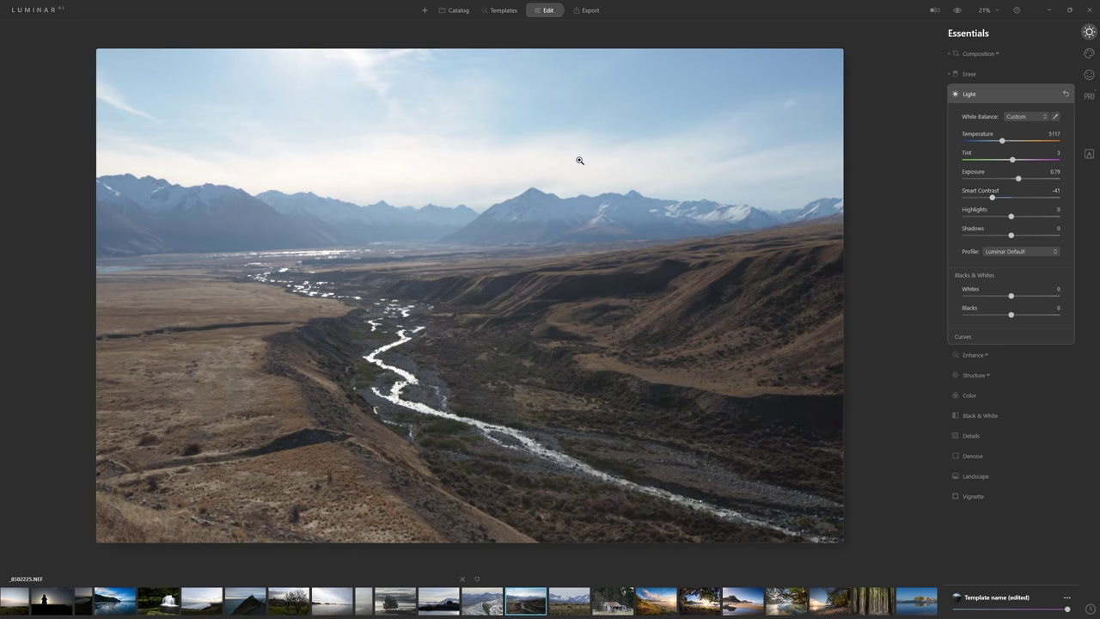
pyautogui.moveTo(1010, 216); pyautogui.dragTo(1016, 235)
pyautogui.moveTo(1013, 297); pyautogui.dragTo(989, 316)
pyautogui.click(958, 10)
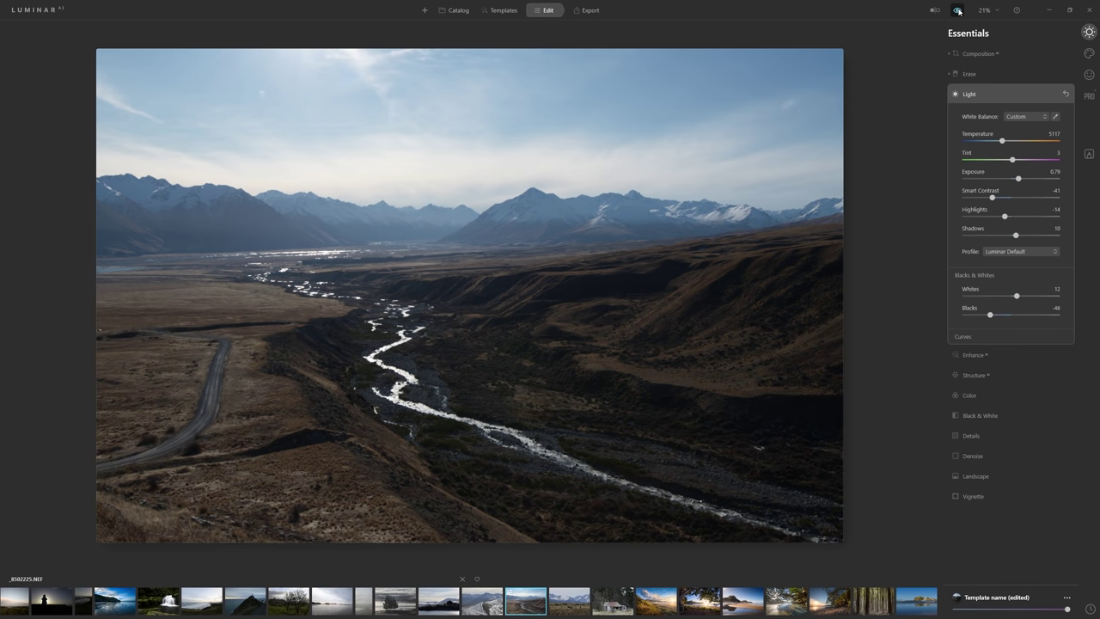
pyautogui.click(958, 10)
pyautogui.click(958, 10)
pyautogui.click(958, 10)
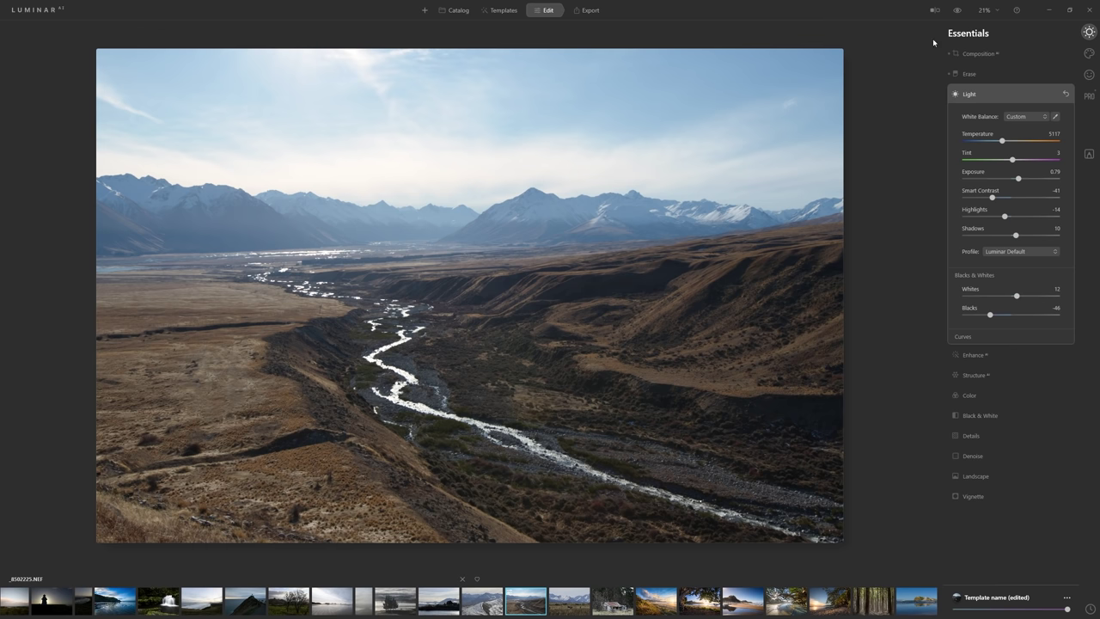
pyautogui.click(953, 10)
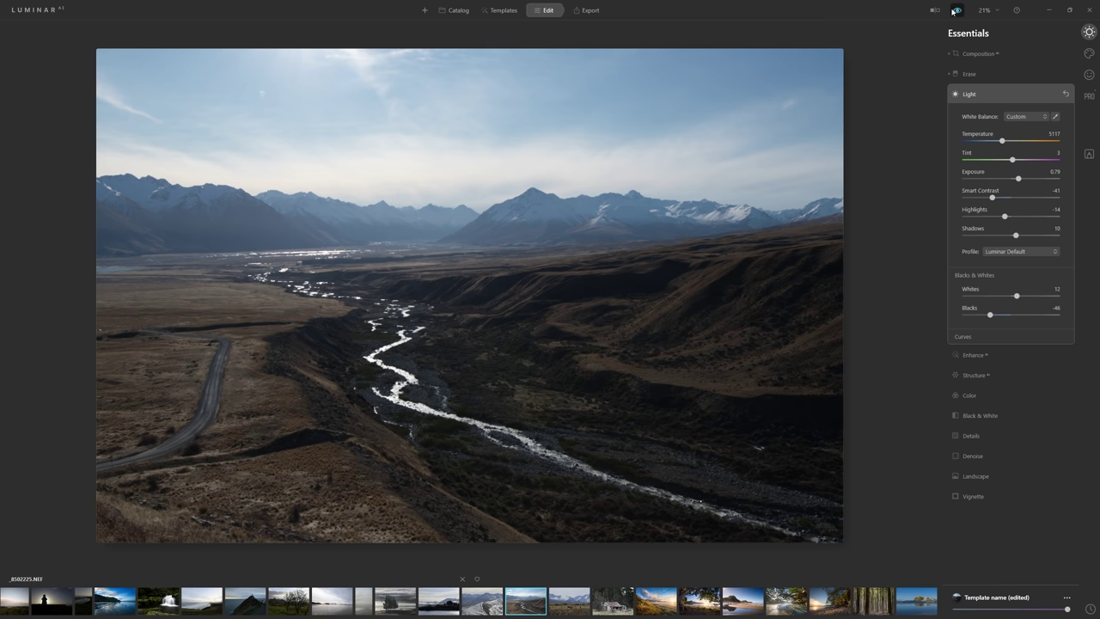
pyautogui.click(954, 10)
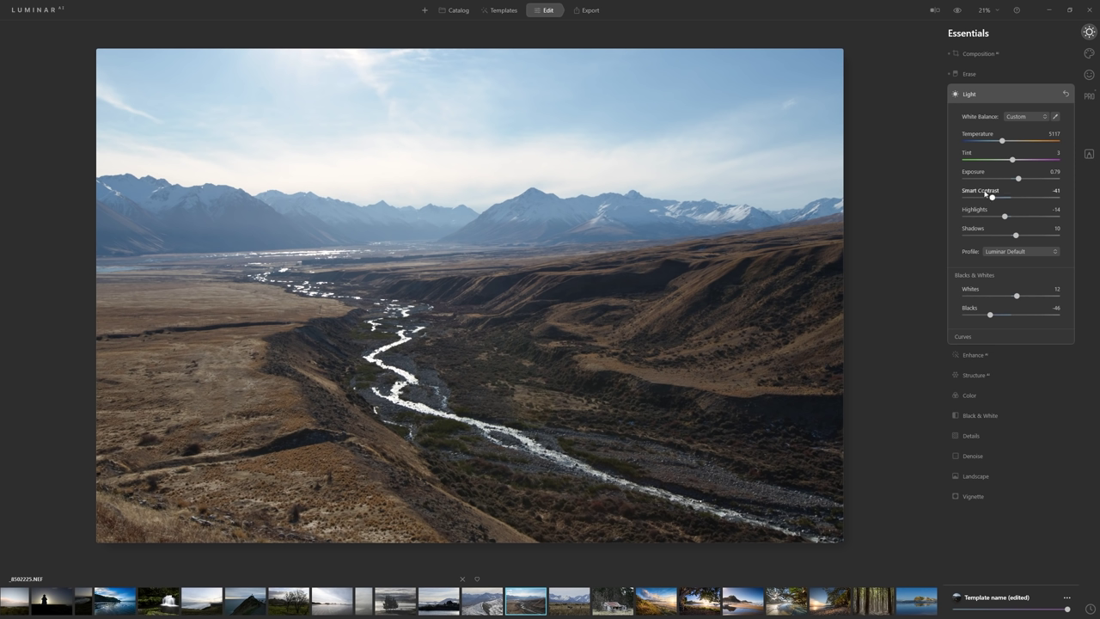
pyautogui.moveTo(993, 198); pyautogui.dragTo(988, 197)
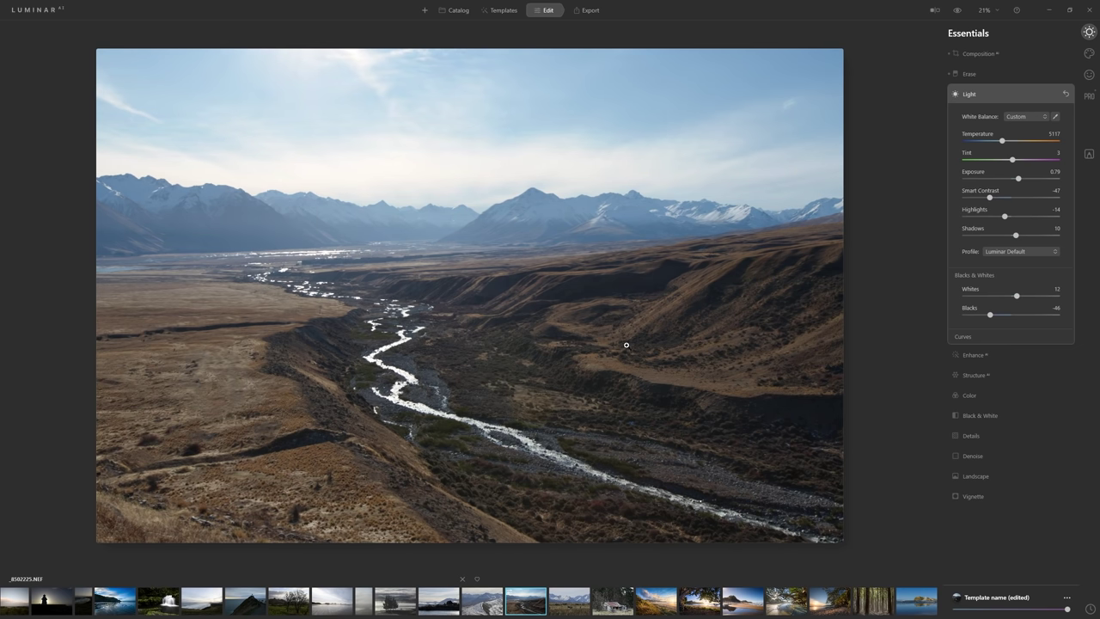
# Add a tone curve point to brighten midtones and lift the shadow point, then compare.
pyautogui.click(966, 338)
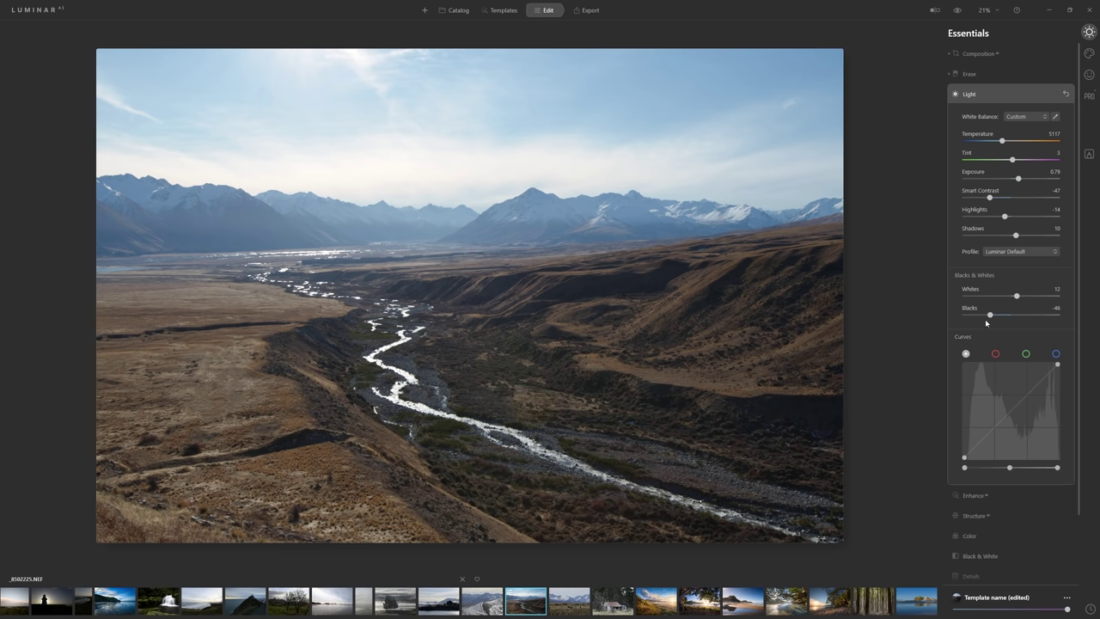
pyautogui.moveTo(977, 446); pyautogui.dragTo(1015, 408)
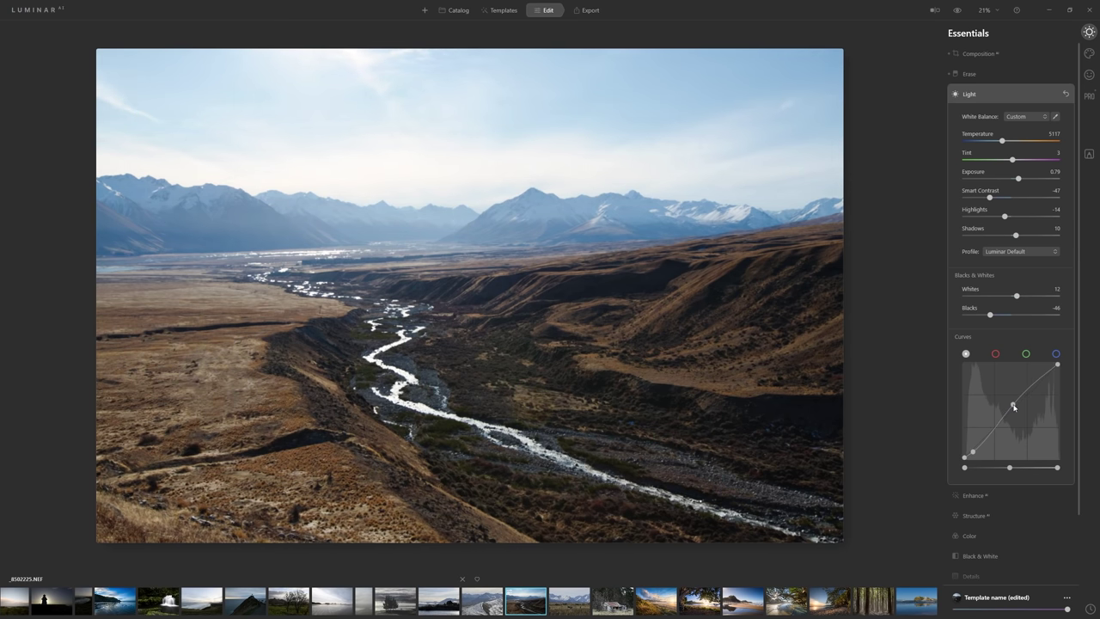
pyautogui.moveTo(971, 451); pyautogui.dragTo(977, 449)
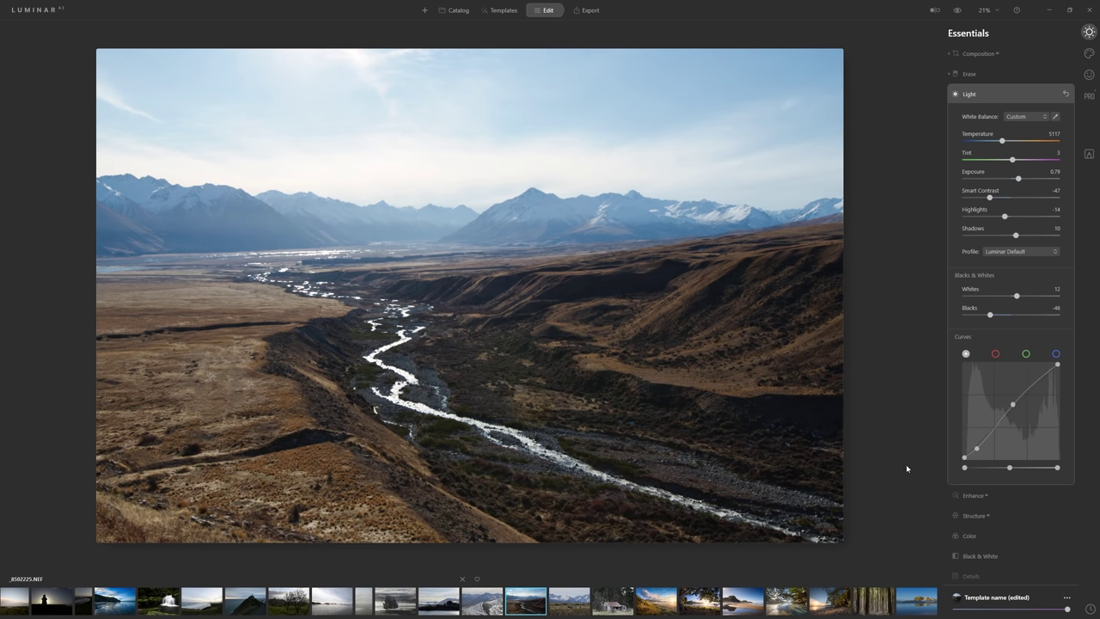
pyautogui.click(957, 10)
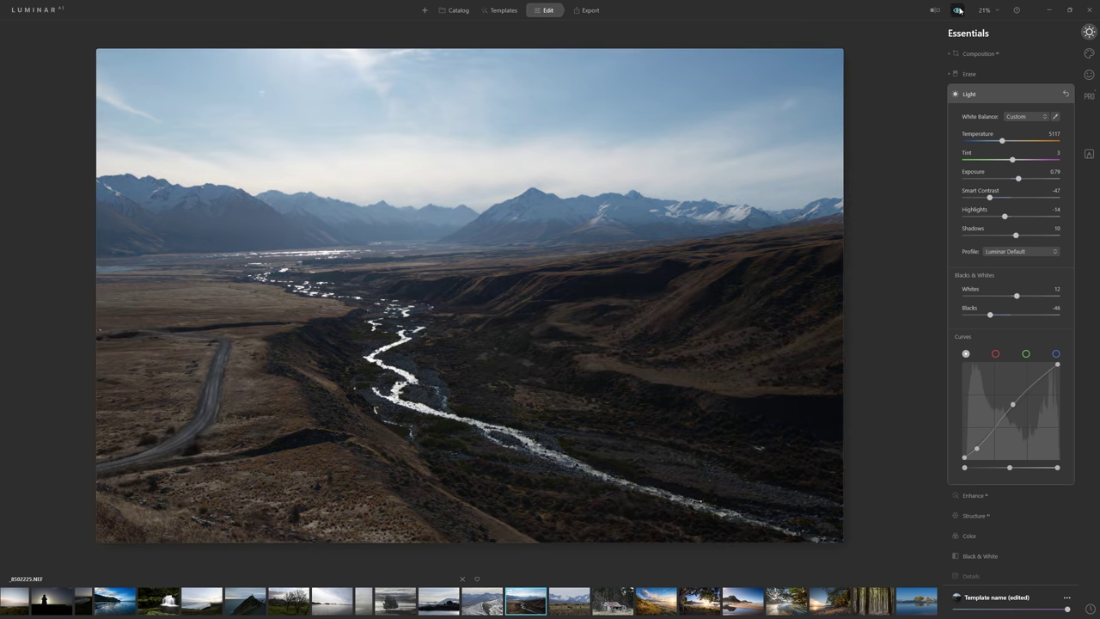
pyautogui.click(957, 10)
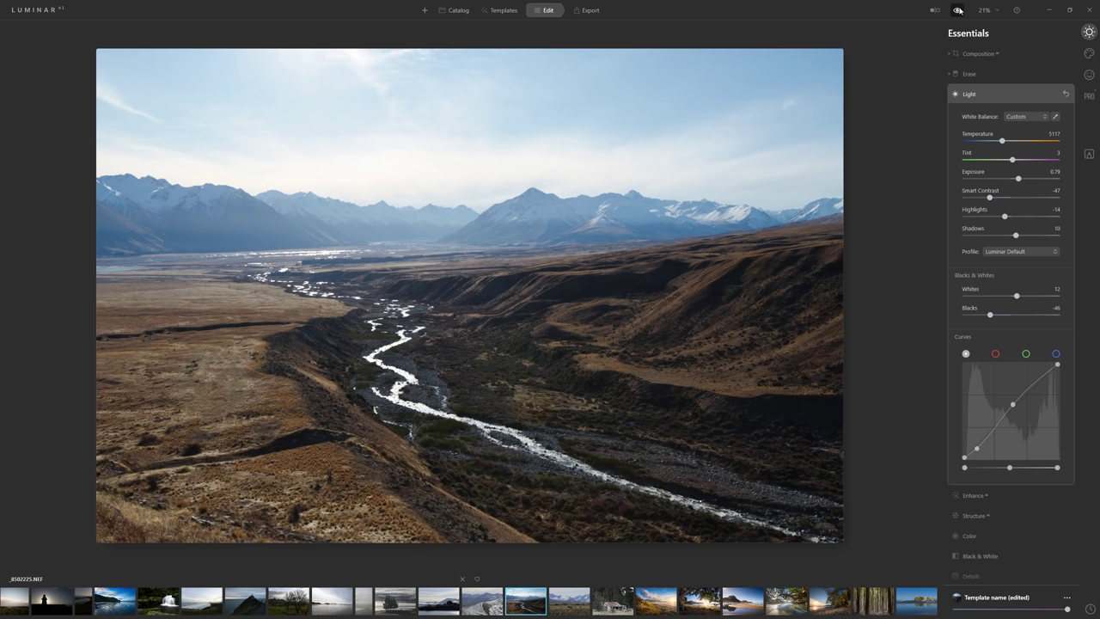
pyautogui.click(988, 496)
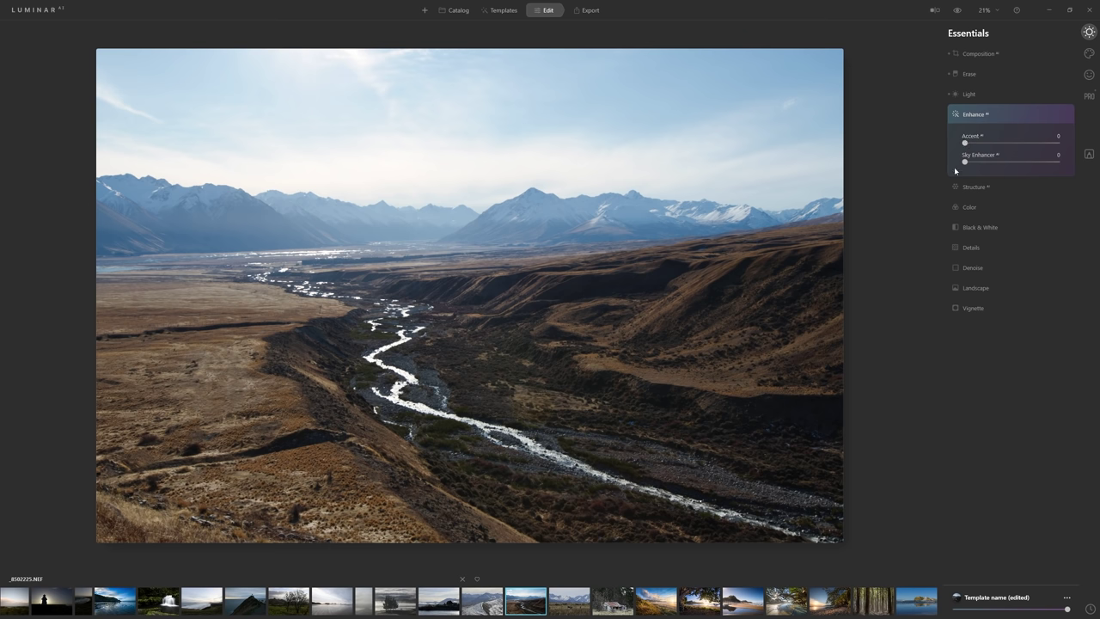
# Set Enhance Accent to about 32 and Structure Amount to 100.
pyautogui.moveTo(965, 142); pyautogui.dragTo(1076, 147)
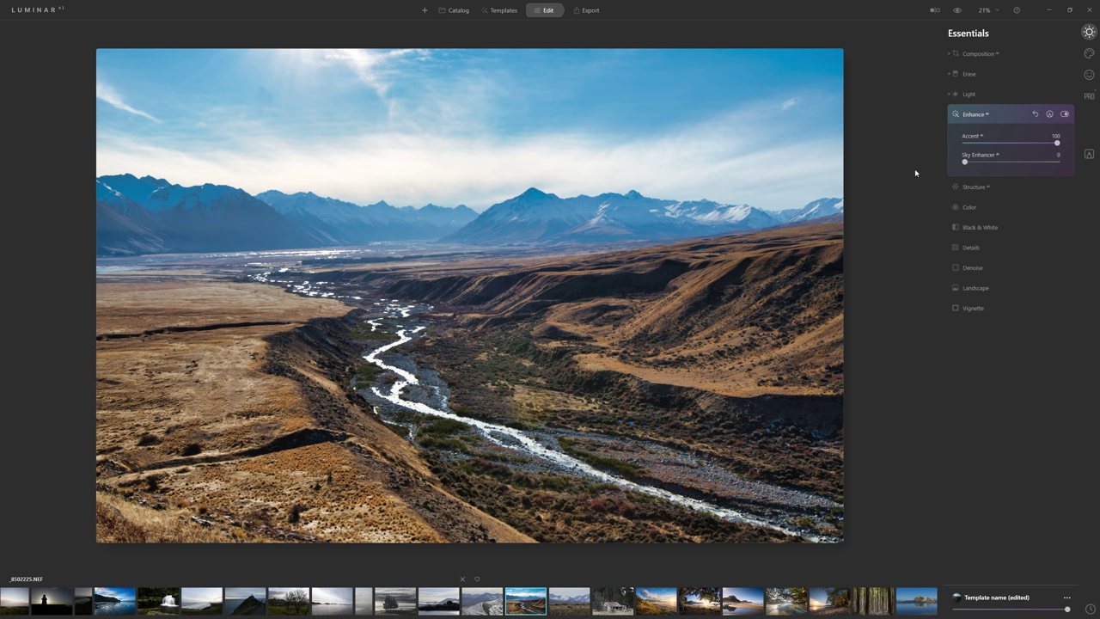
pyautogui.click(1065, 115)
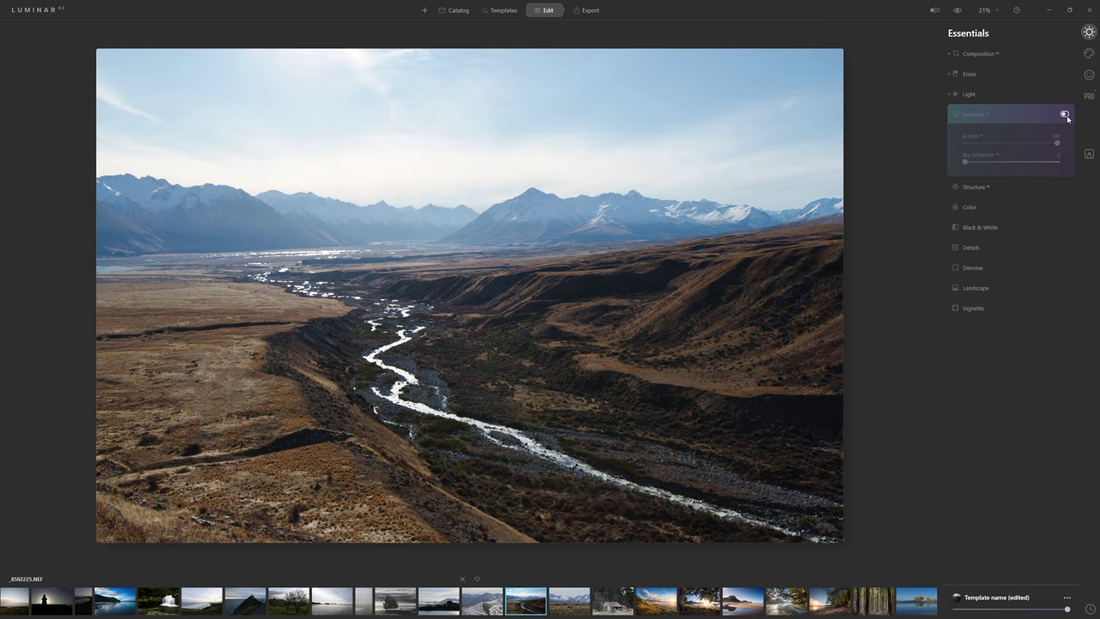
pyautogui.click(1065, 115)
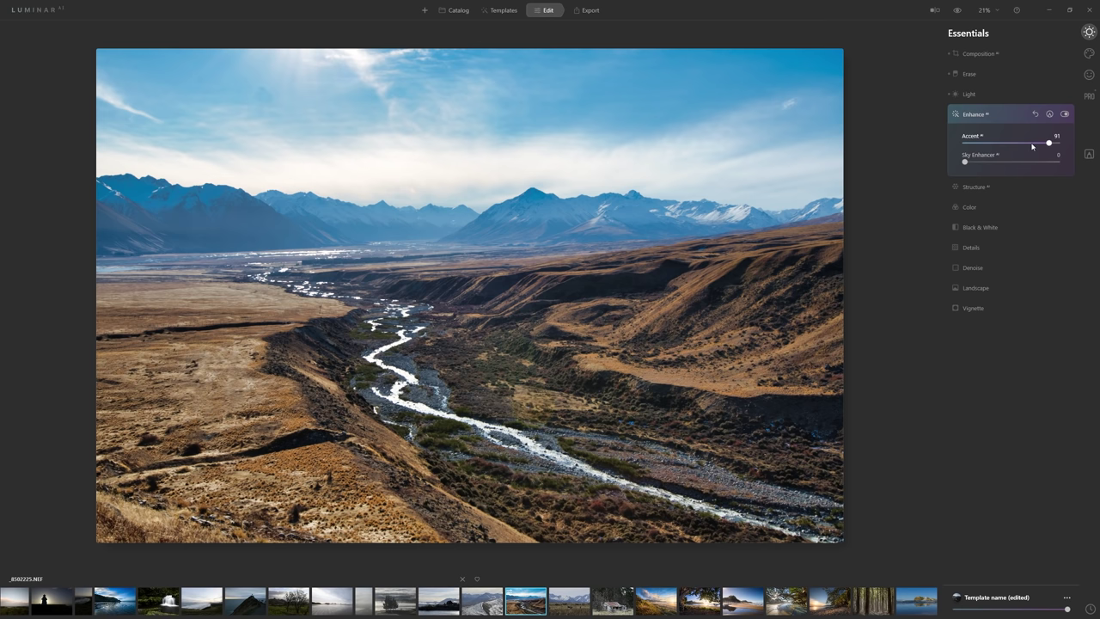
pyautogui.moveTo(1056, 143); pyautogui.dragTo(996, 150)
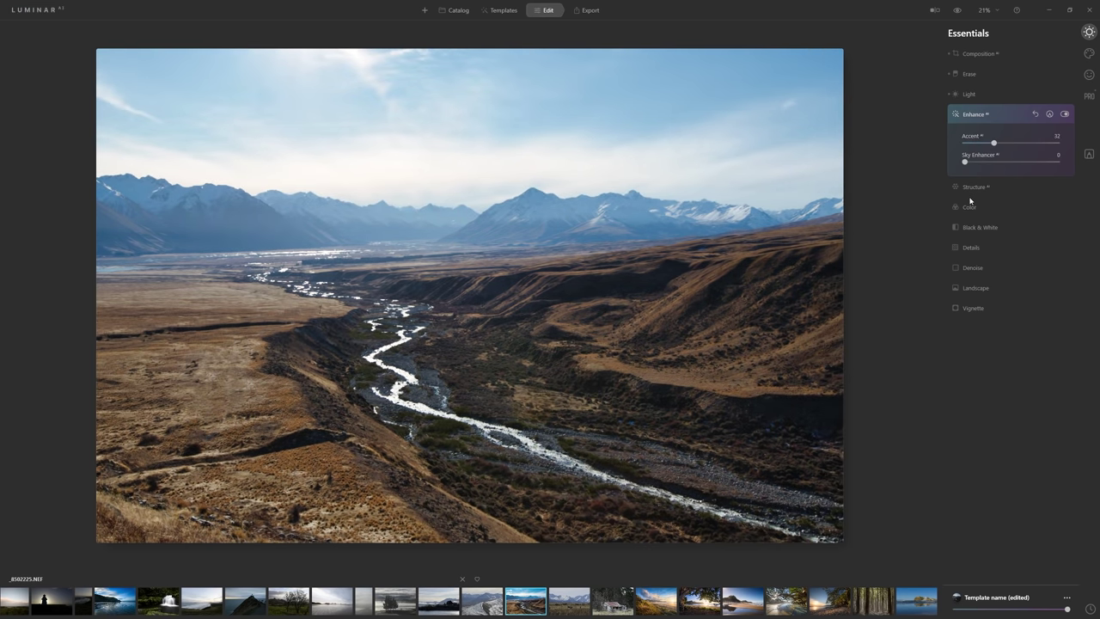
pyautogui.click(973, 186)
pyautogui.moveTo(1010, 162); pyautogui.dragTo(1074, 169)
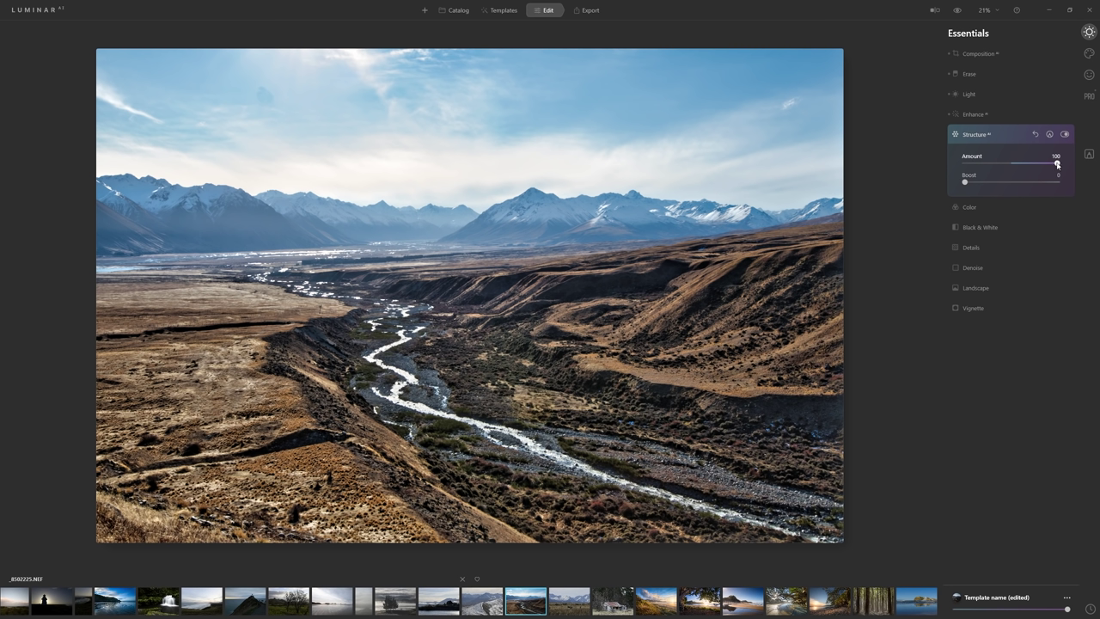
# Bring the Structure Amount down from 100 to 10.
pyautogui.moveTo(1057, 165); pyautogui.dragTo(1011, 166)
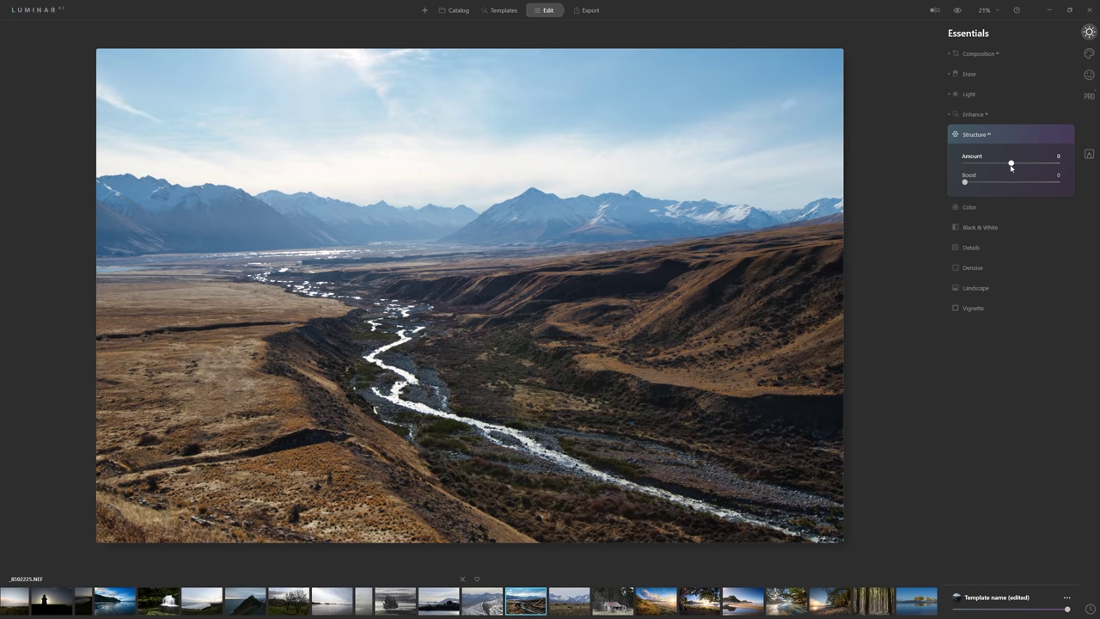
pyautogui.moveTo(1012, 166); pyautogui.dragTo(1010, 166)
pyautogui.moveTo(1012, 168); pyautogui.dragTo(1014, 172)
pyautogui.moveTo(1011, 171); pyautogui.dragTo(1017, 201)
# Set HSL Hue Orange -50, Yellow -53, Green -70, Blue -14 with Saturation at 0, comparing on/off.
pyautogui.click(980, 209)
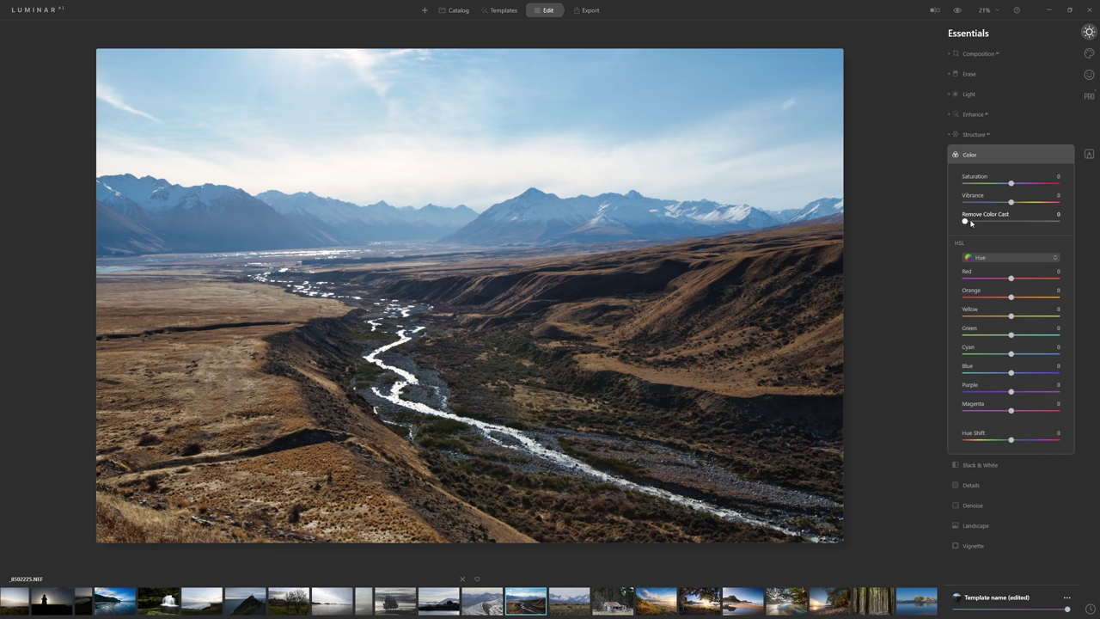
pyautogui.moveTo(1014, 184); pyautogui.dragTo(1071, 193)
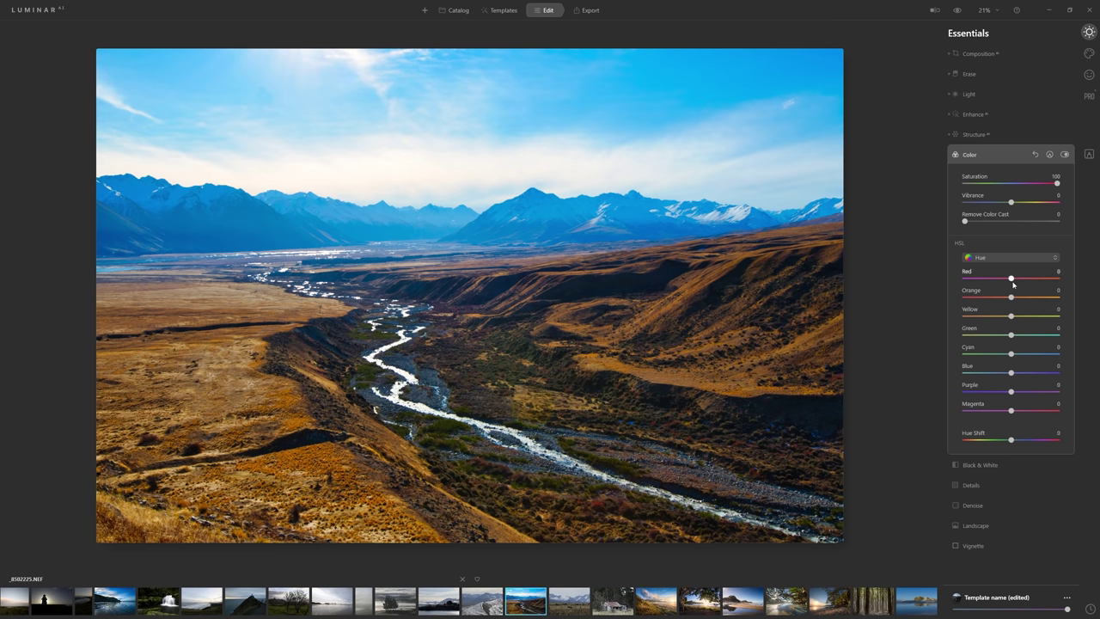
pyautogui.moveTo(1011, 298); pyautogui.dragTo(985, 311)
pyautogui.moveTo(984, 311); pyautogui.dragTo(988, 311)
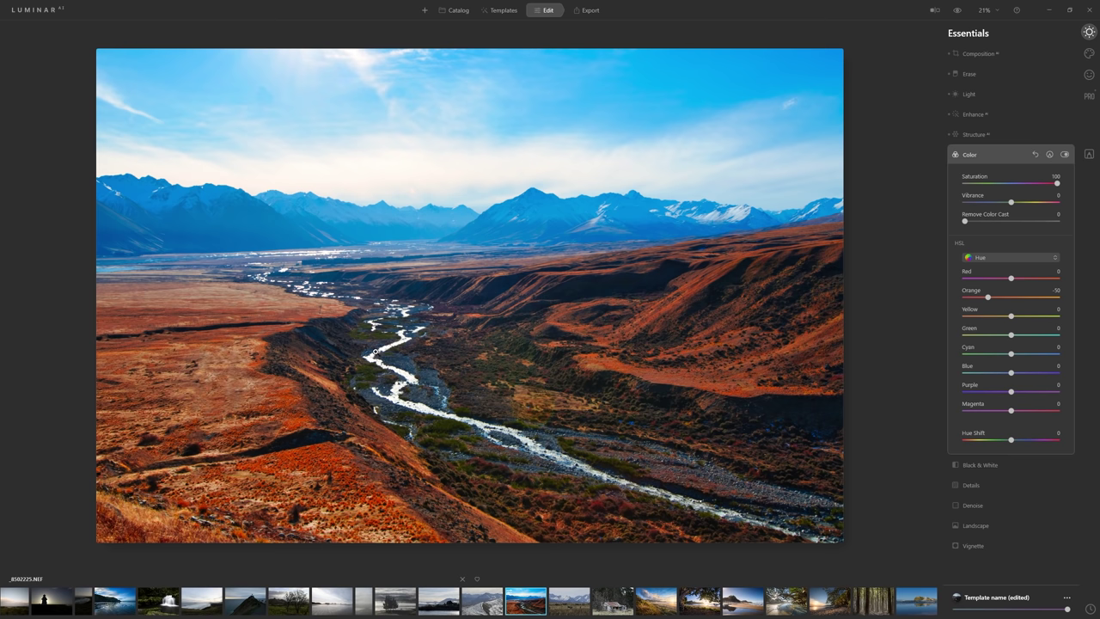
pyautogui.moveTo(1010, 335); pyautogui.dragTo(984, 319)
pyautogui.moveTo(1011, 372)
pyautogui.mouseDown()
pyautogui.moveTo(989, 375)
pyautogui.moveTo(1069, 384)
pyautogui.moveTo(997, 385)
pyautogui.mouseUp()
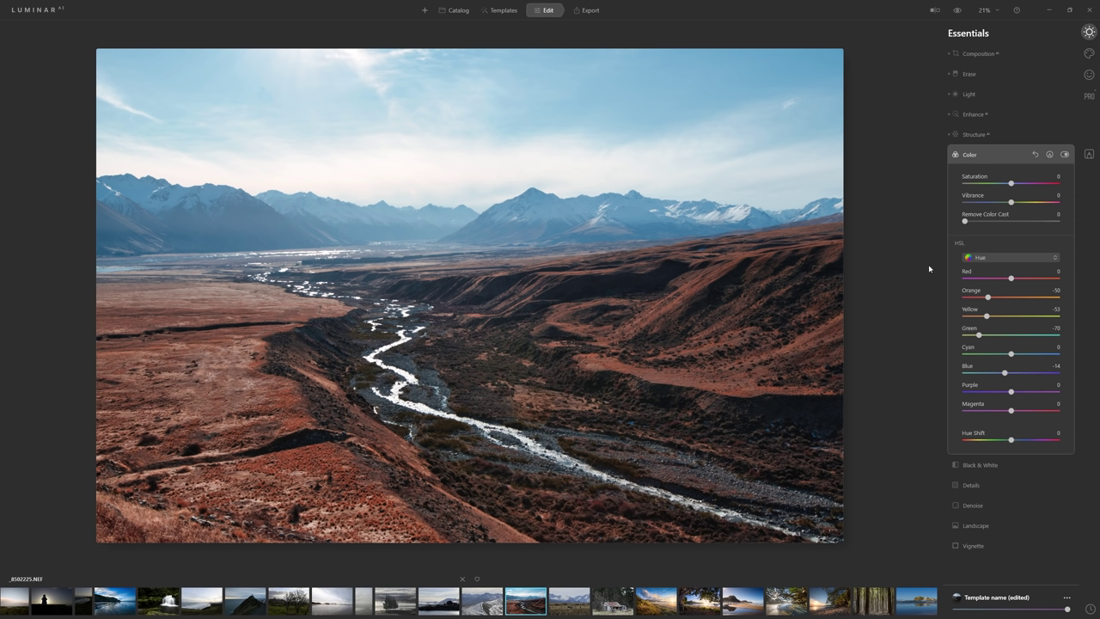
pyautogui.click(1065, 155)
pyautogui.click(1065, 155)
pyautogui.click(1064, 155)
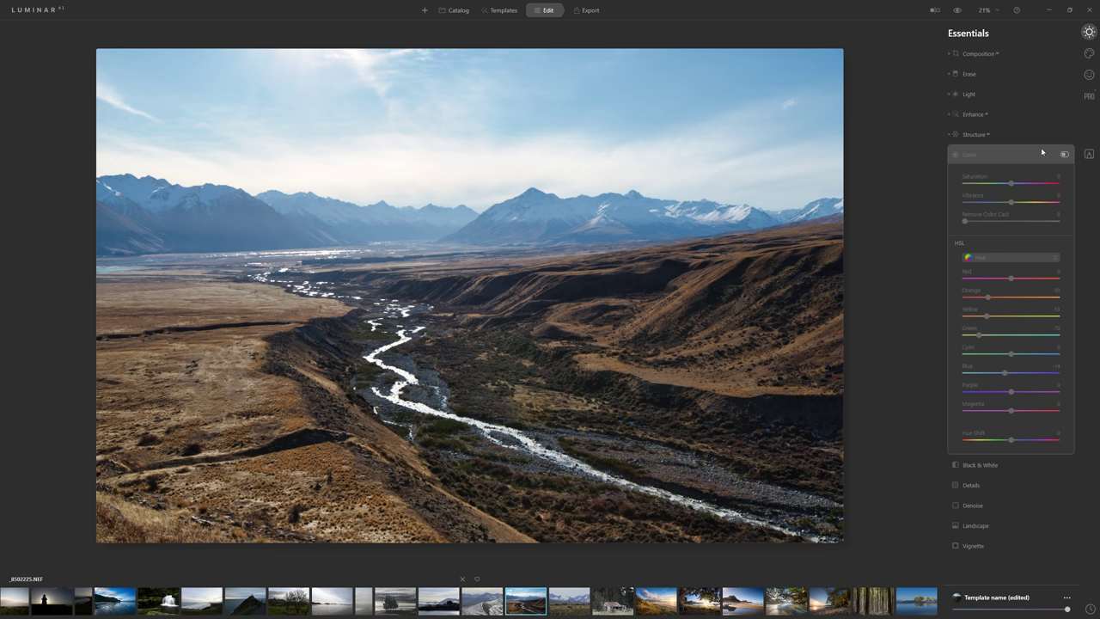
pyautogui.click(1063, 156)
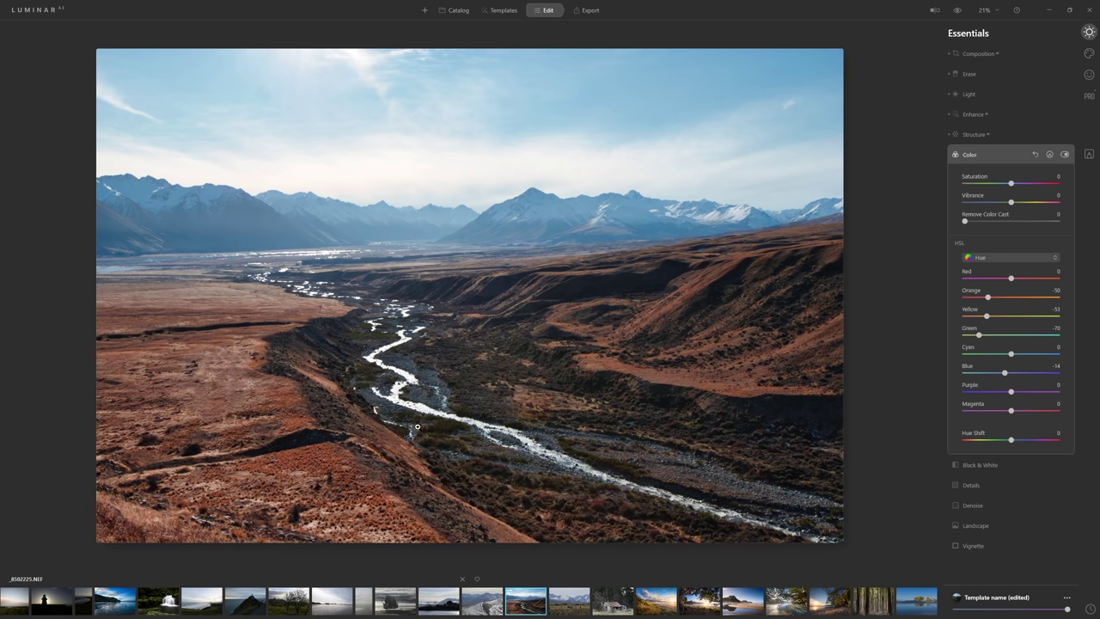
# Lower HSL Luminance Blue to -15 to deepen the sky and mountains.
pyautogui.click(1024, 258)
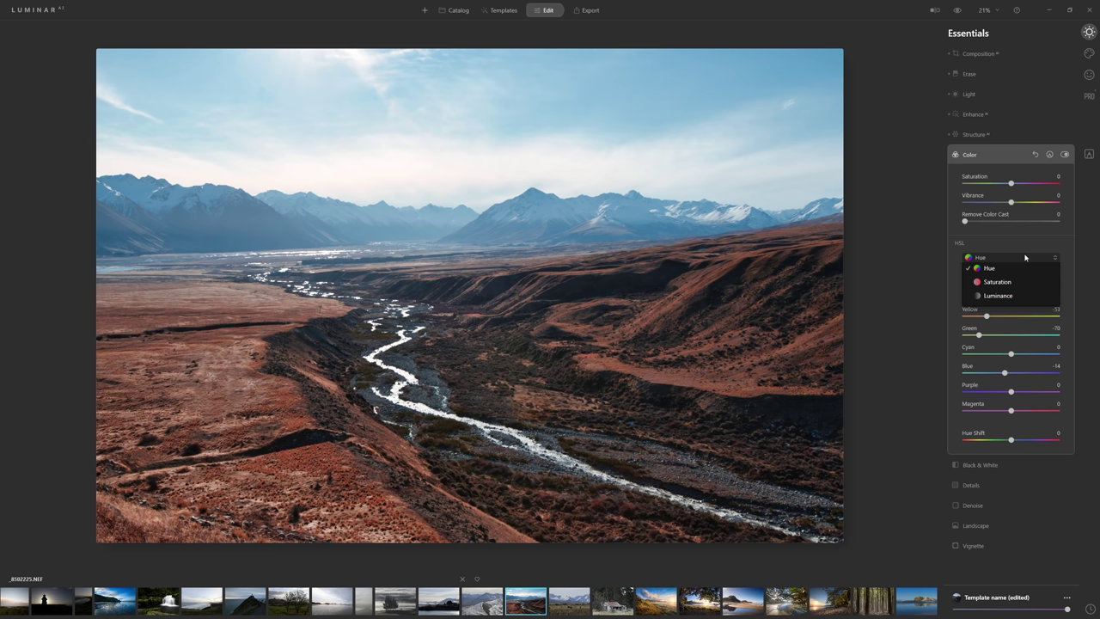
pyautogui.click(1012, 299)
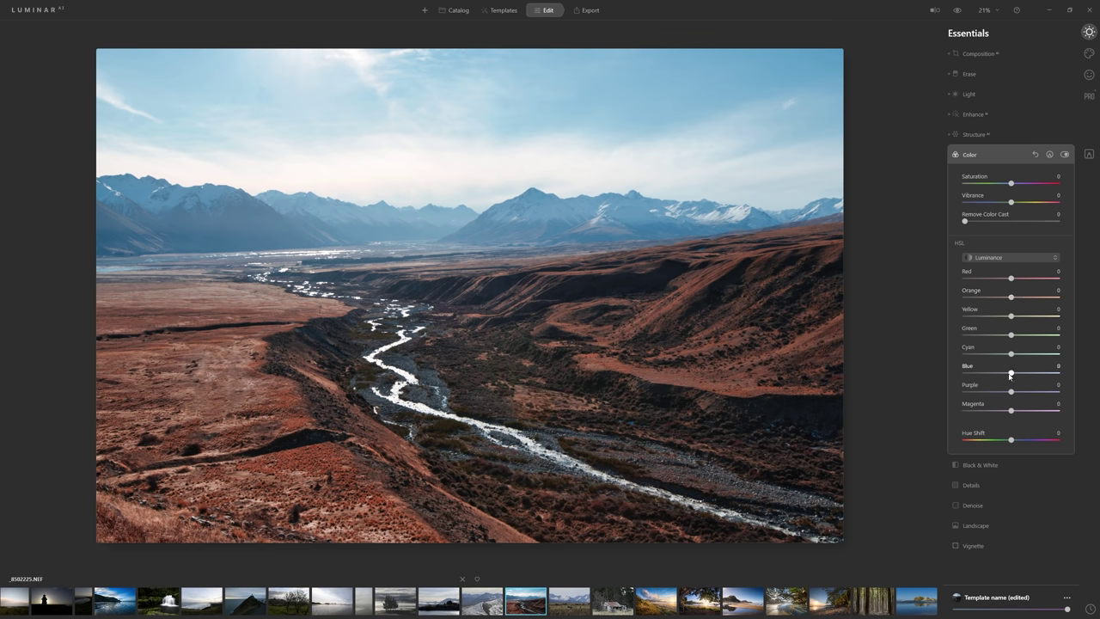
pyautogui.moveTo(1011, 373); pyautogui.dragTo(956, 380)
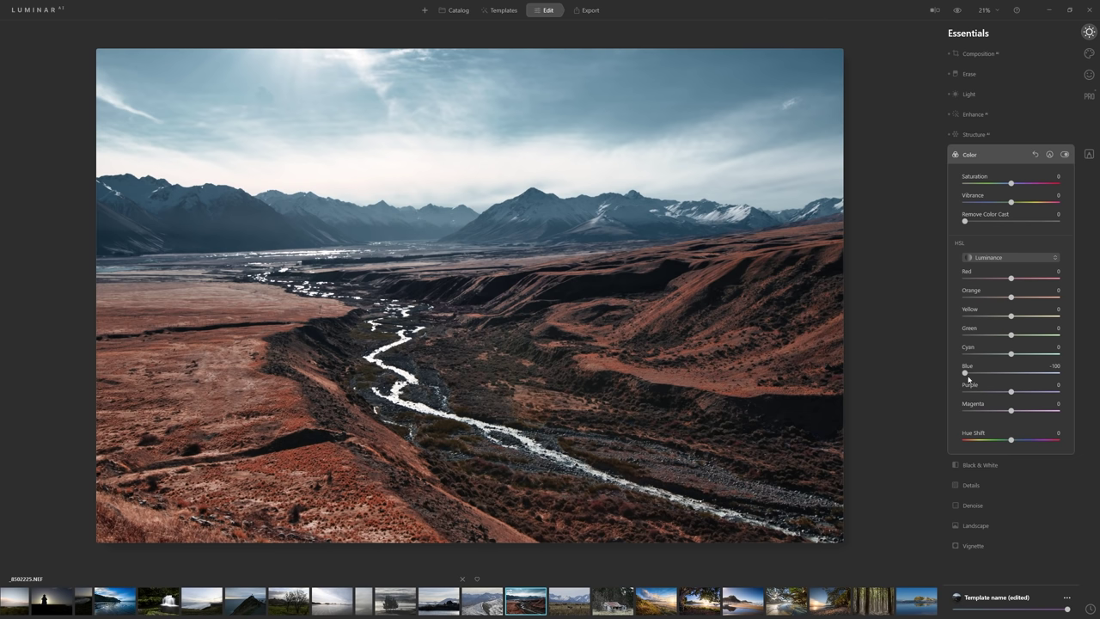
pyautogui.moveTo(964, 372); pyautogui.dragTo(1009, 391)
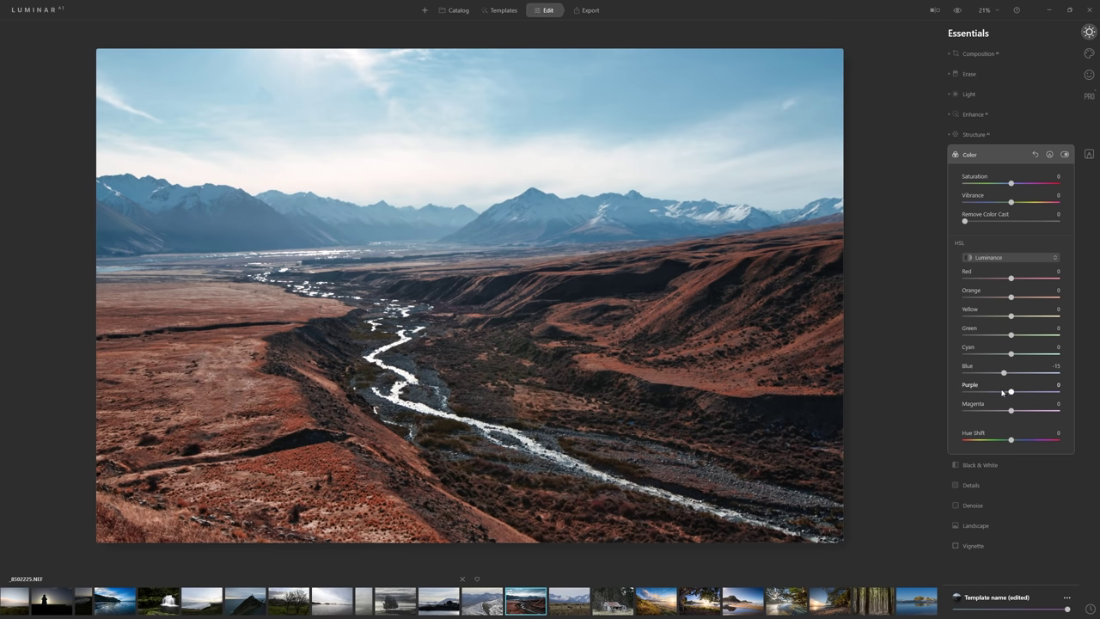
pyautogui.click(979, 155)
# Set Small Details 7, Medium Details 6 and Large Details 5, comparing with the tool off.
pyautogui.click(983, 195)
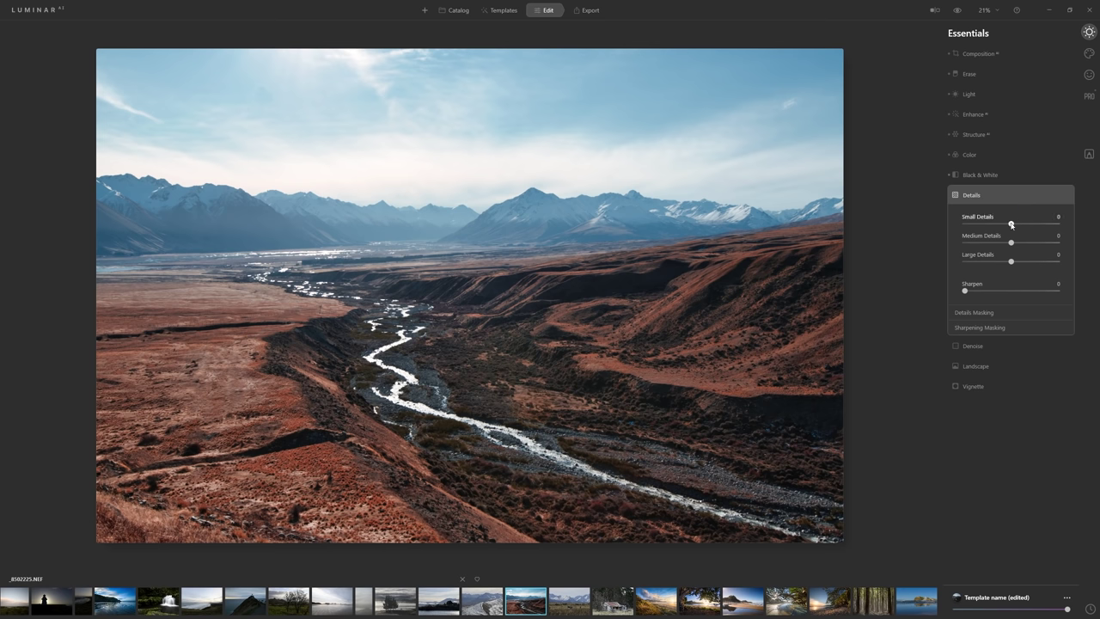
pyautogui.moveTo(1011, 223); pyautogui.dragTo(1080, 230)
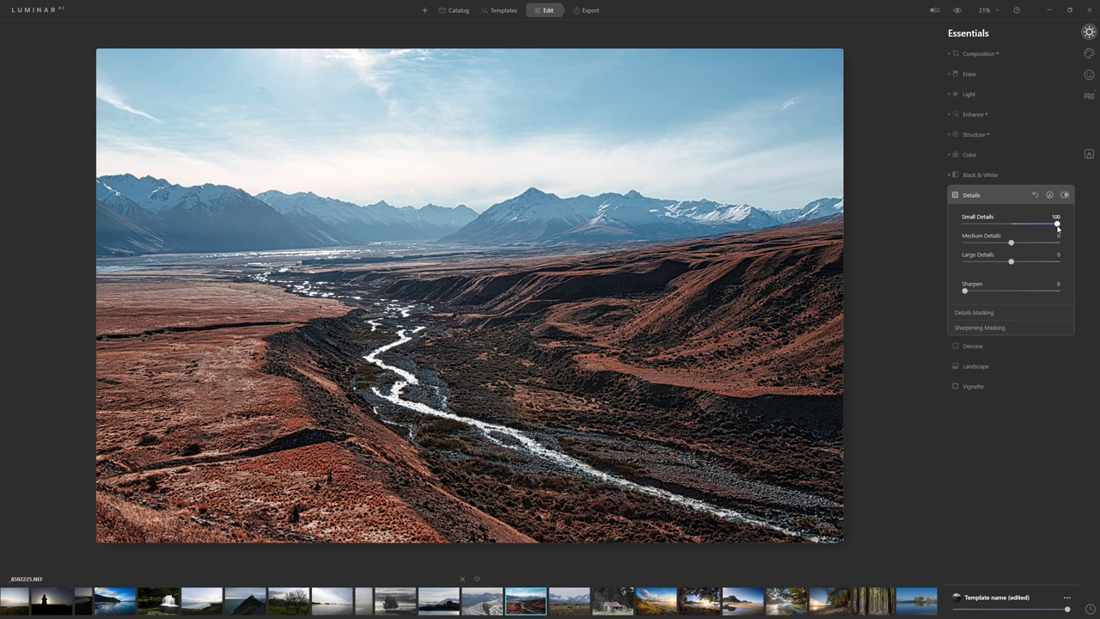
pyautogui.moveTo(1057, 228); pyautogui.dragTo(1014, 229)
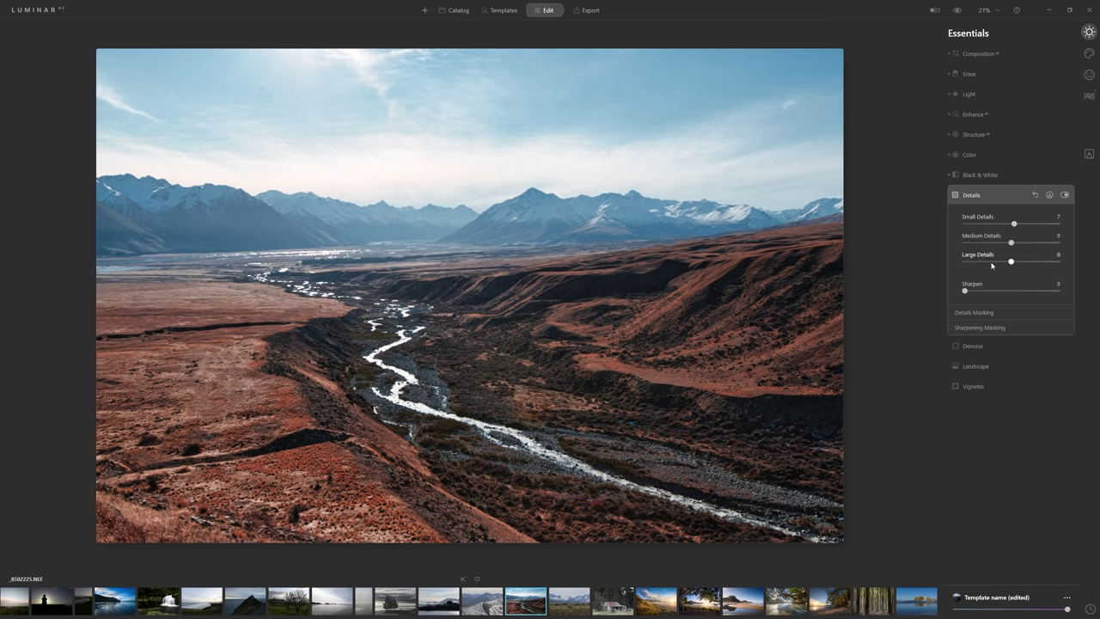
pyautogui.moveTo(1010, 242); pyautogui.dragTo(1013, 243)
pyautogui.moveTo(1017, 261); pyautogui.dragTo(1079, 269)
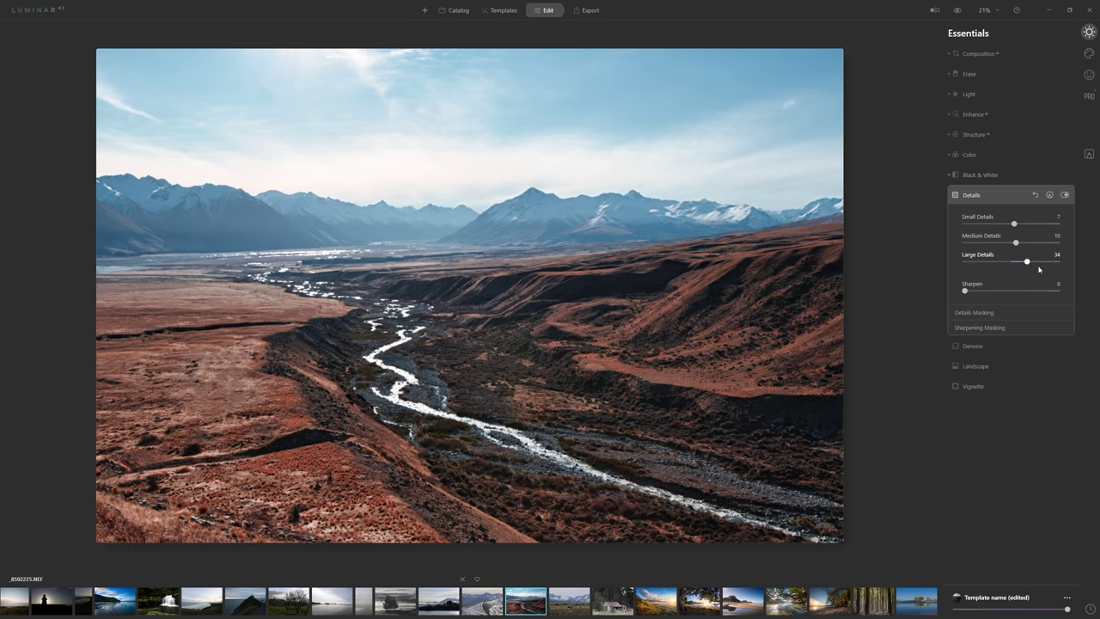
pyautogui.moveTo(1055, 261); pyautogui.dragTo(1017, 247)
pyautogui.click(1065, 196)
pyautogui.click(1065, 196)
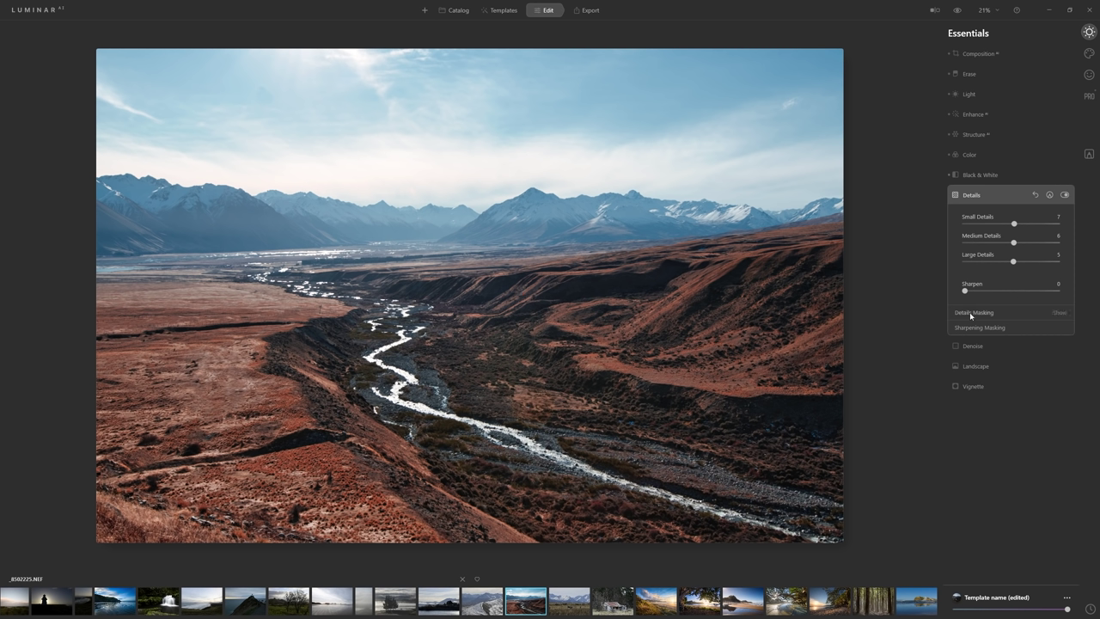
# At 100% zoom, set Details Sharpen to 71 after checking it on the river and hillside.
pyautogui.click(521, 373)
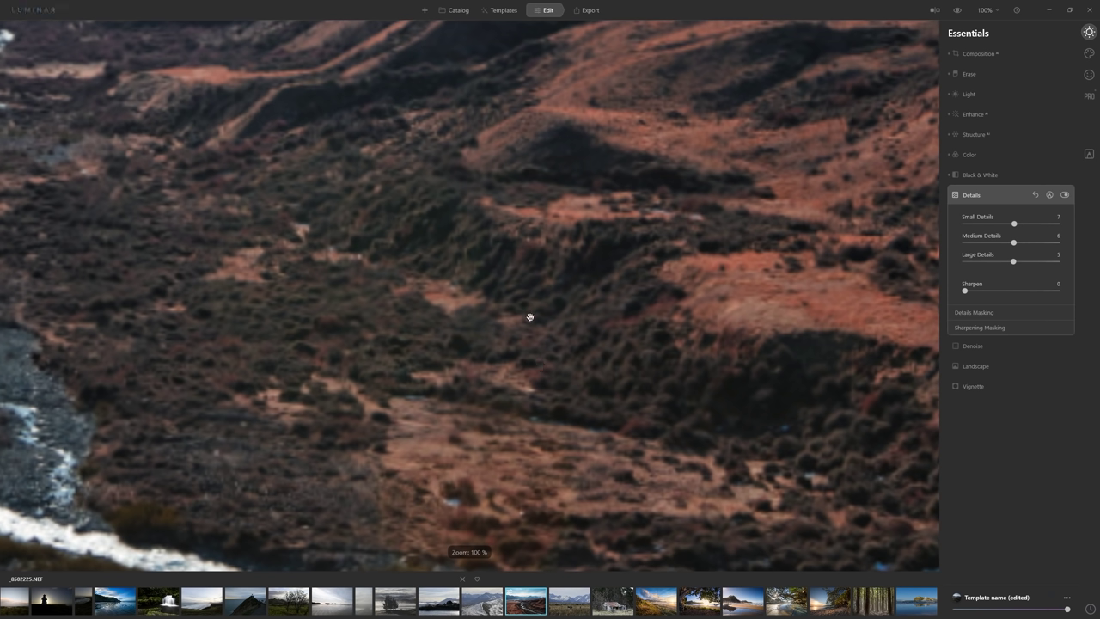
pyautogui.moveTo(966, 291); pyautogui.dragTo(1073, 295)
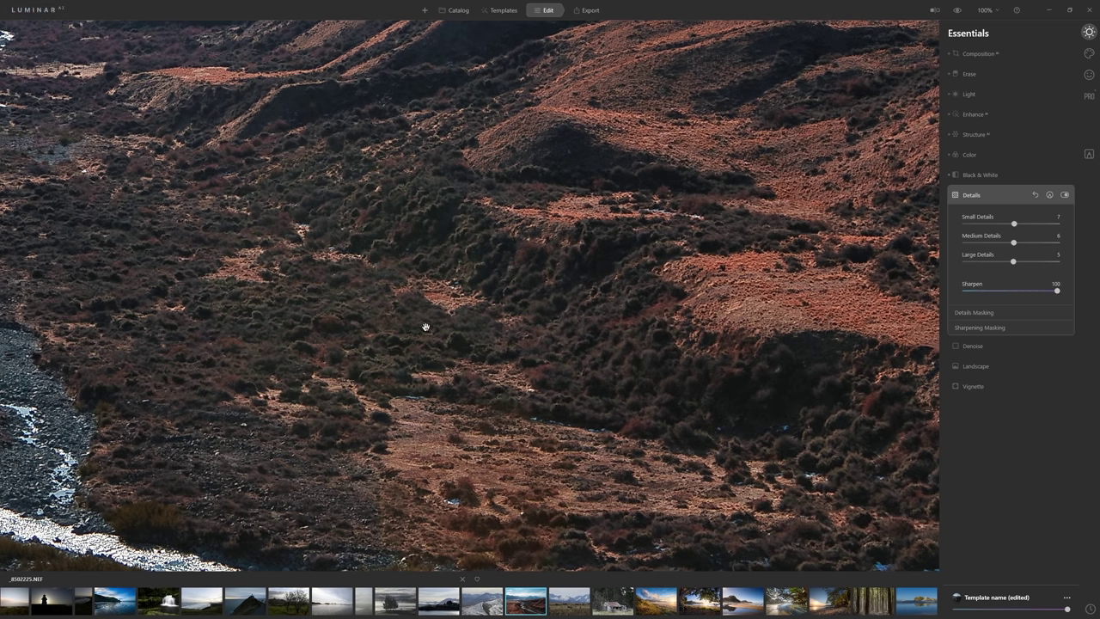
pyautogui.moveTo(417, 332); pyautogui.dragTo(575, 303)
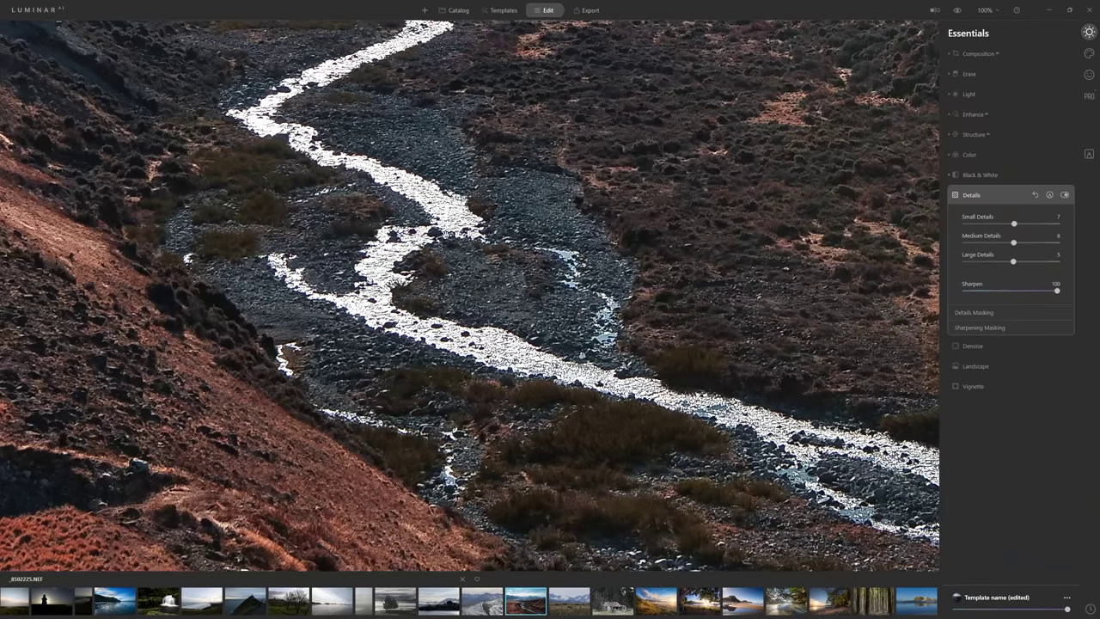
pyautogui.moveTo(287, 404); pyautogui.dragTo(871, 275)
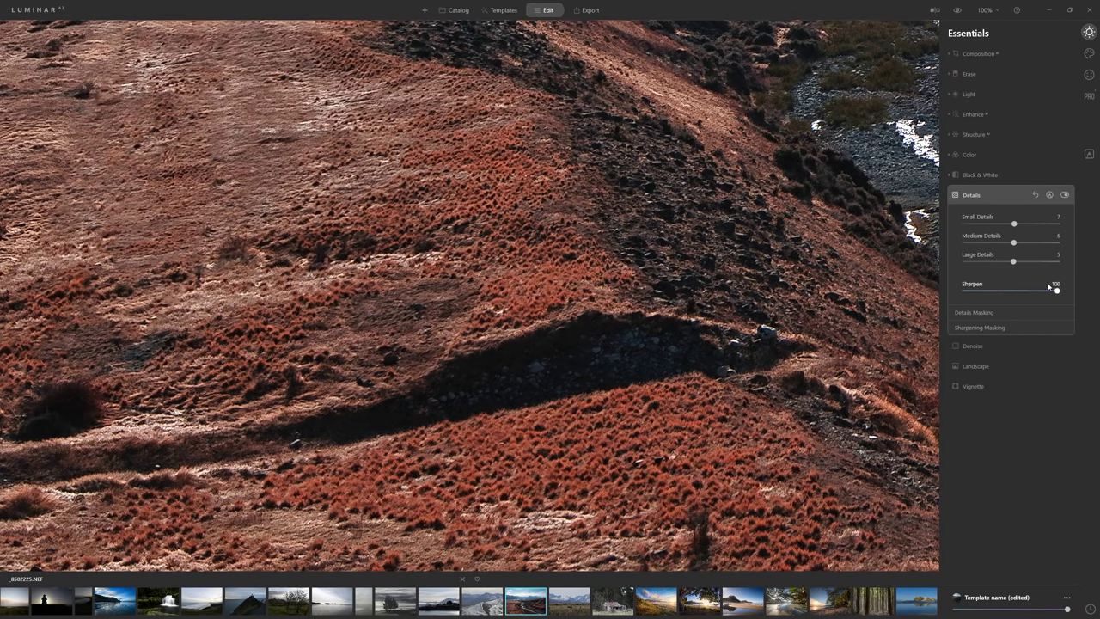
pyautogui.doubleClick(1058, 292)
pyautogui.click(1063, 292)
pyautogui.moveTo(1058, 292); pyautogui.dragTo(1031, 299)
# Inspect the mountains at 100% and compare the photo with and without detail enhancement.
pyautogui.click(909, 221)
pyautogui.click(621, 317)
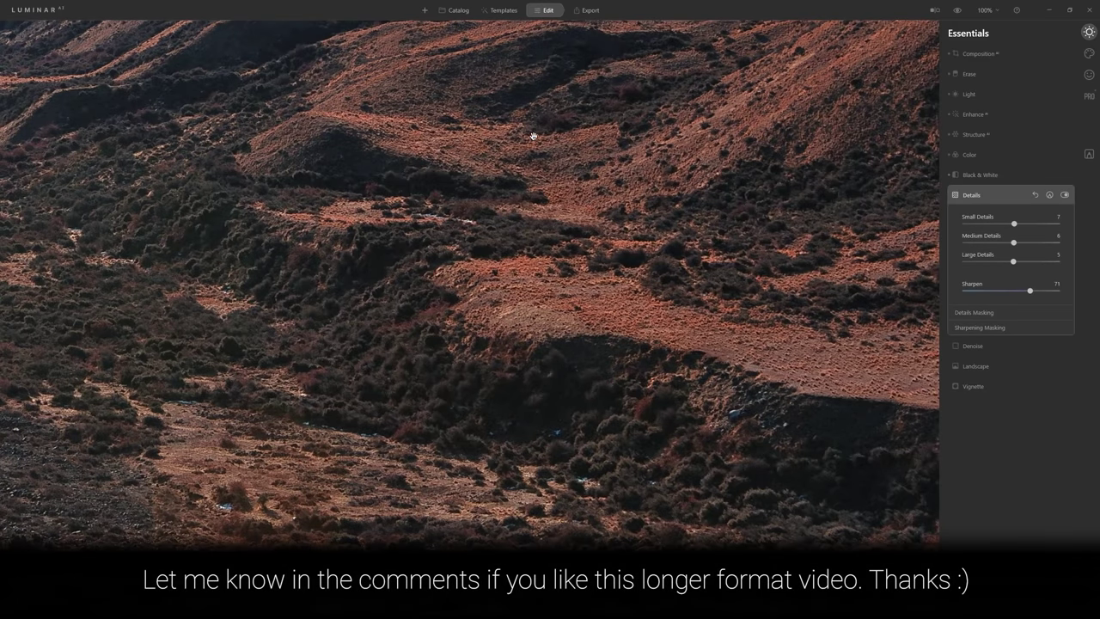
pyautogui.moveTo(533, 136); pyautogui.dragTo(616, 498)
pyautogui.moveTo(587, 181); pyautogui.dragTo(468, 482)
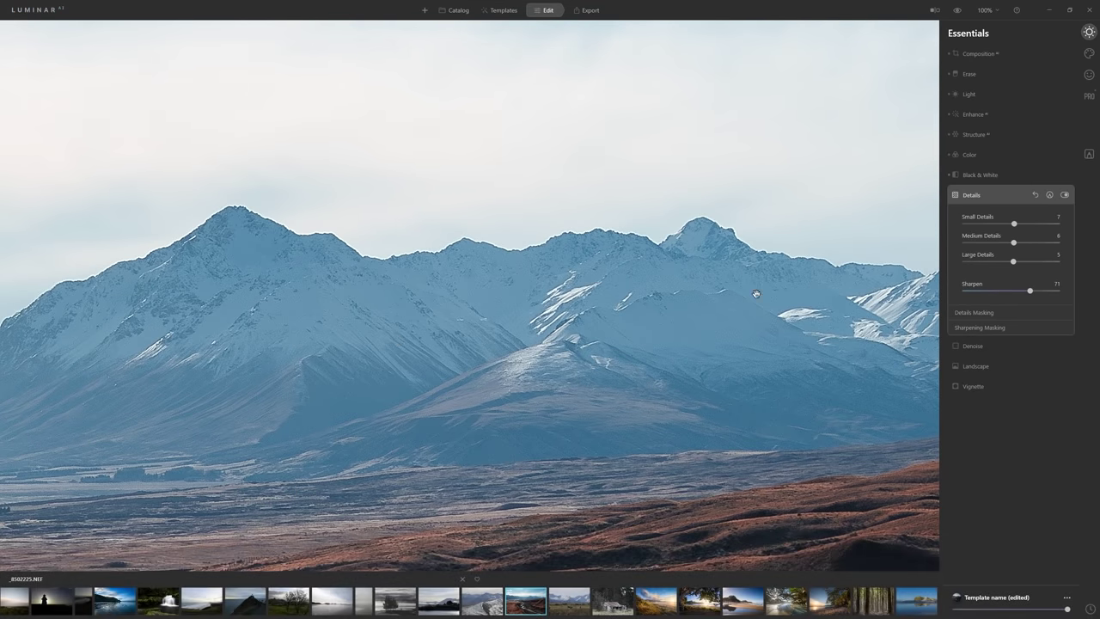
pyautogui.click(1065, 195)
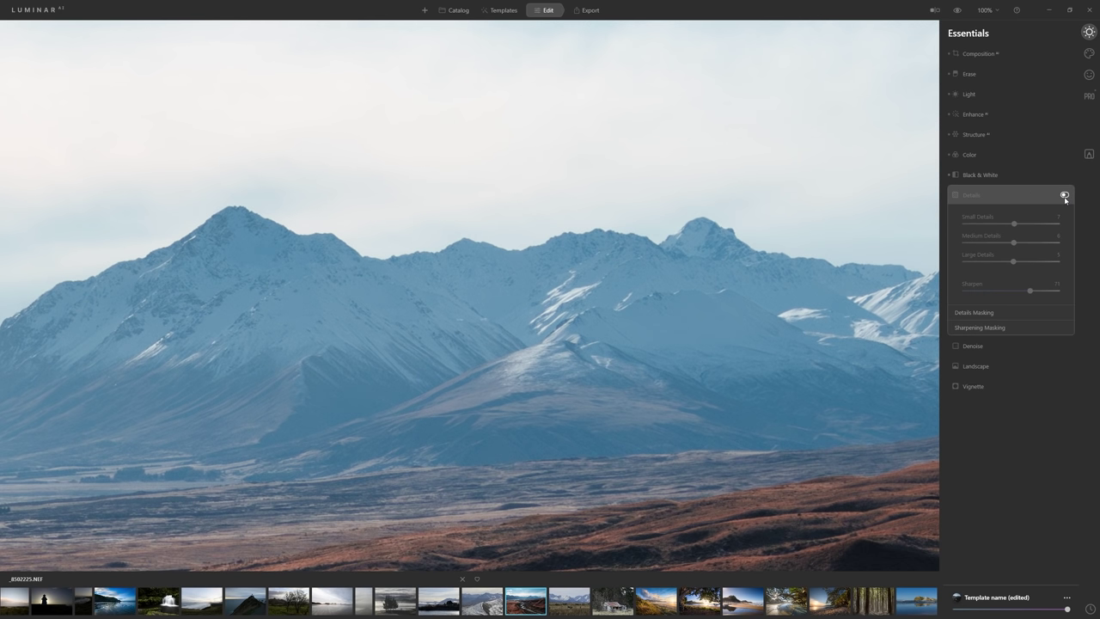
pyautogui.click(1064, 196)
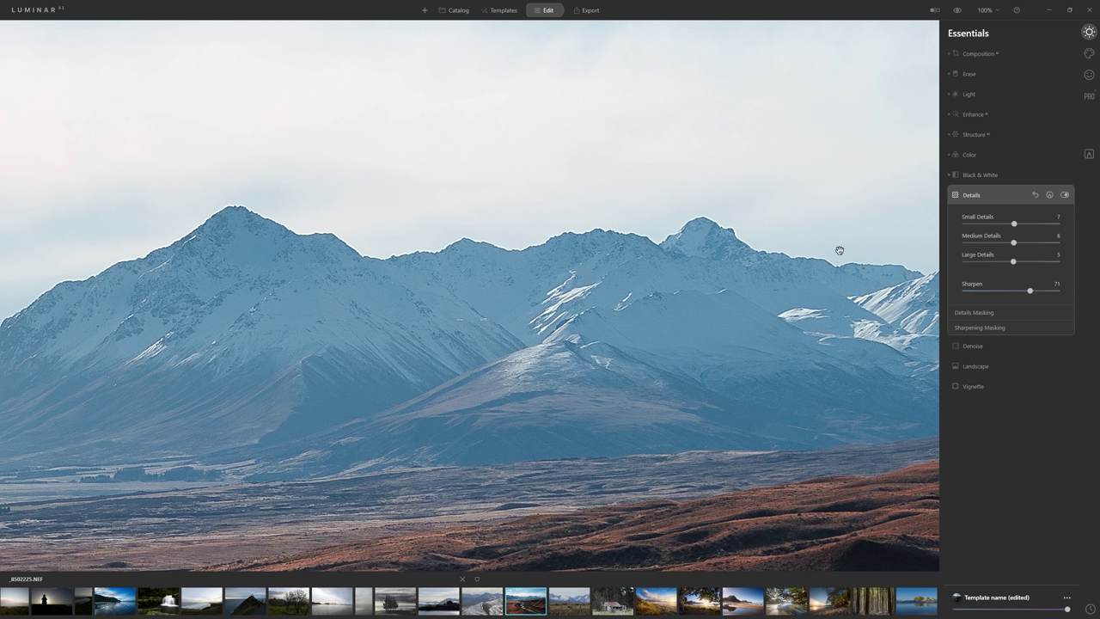
# Raise Sharpening Masking to 62 and return to the fit-to-screen view.
pyautogui.click(979, 327)
pyautogui.moveTo(996, 371); pyautogui.dragTo(1022, 375)
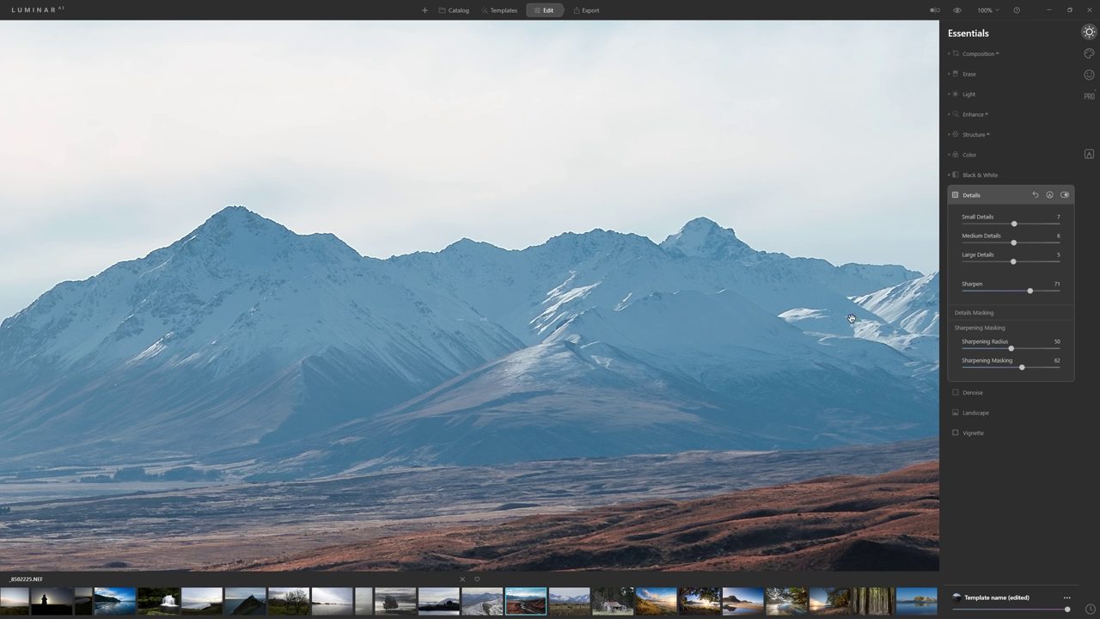
pyautogui.click(837, 337)
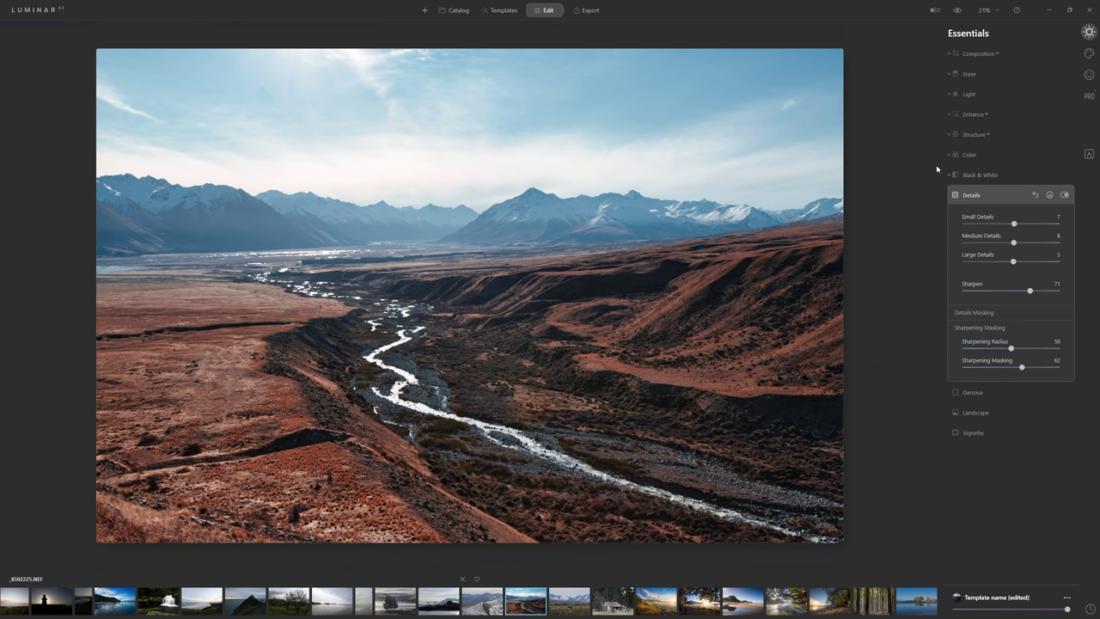
# Lower Color Saturation to -13 and toggle the Color tool off and on to compare.
pyautogui.click(967, 156)
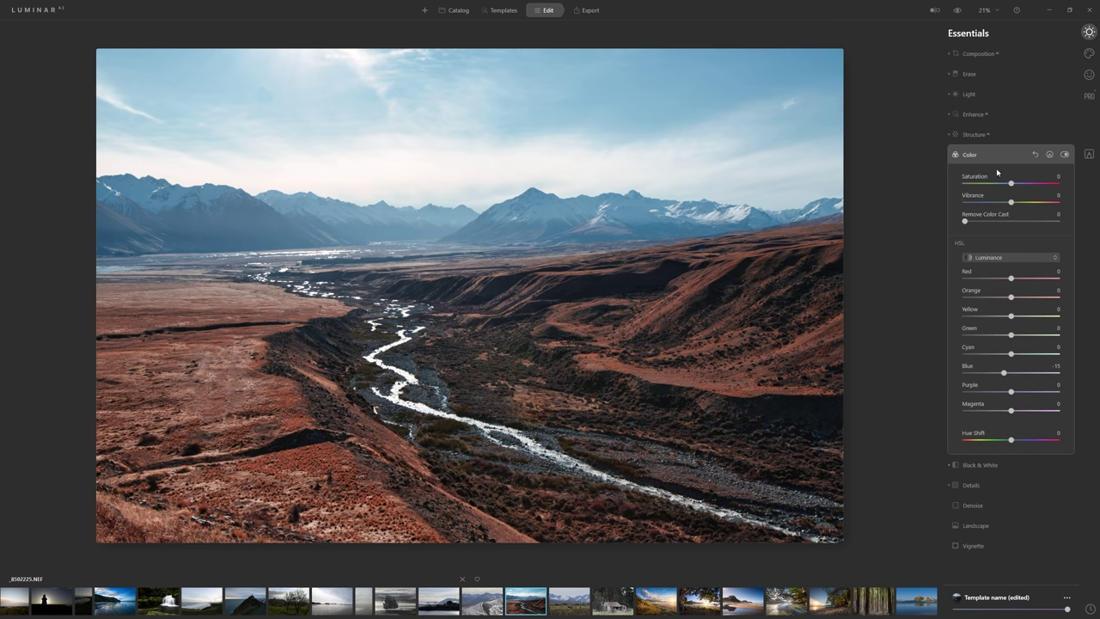
pyautogui.moveTo(1012, 184)
pyautogui.mouseDown()
pyautogui.moveTo(962, 189)
pyautogui.moveTo(1036, 196)
pyautogui.moveTo(983, 201)
pyautogui.moveTo(1018, 201)
pyautogui.moveTo(1007, 201)
pyautogui.mouseUp()
pyautogui.click(1064, 154)
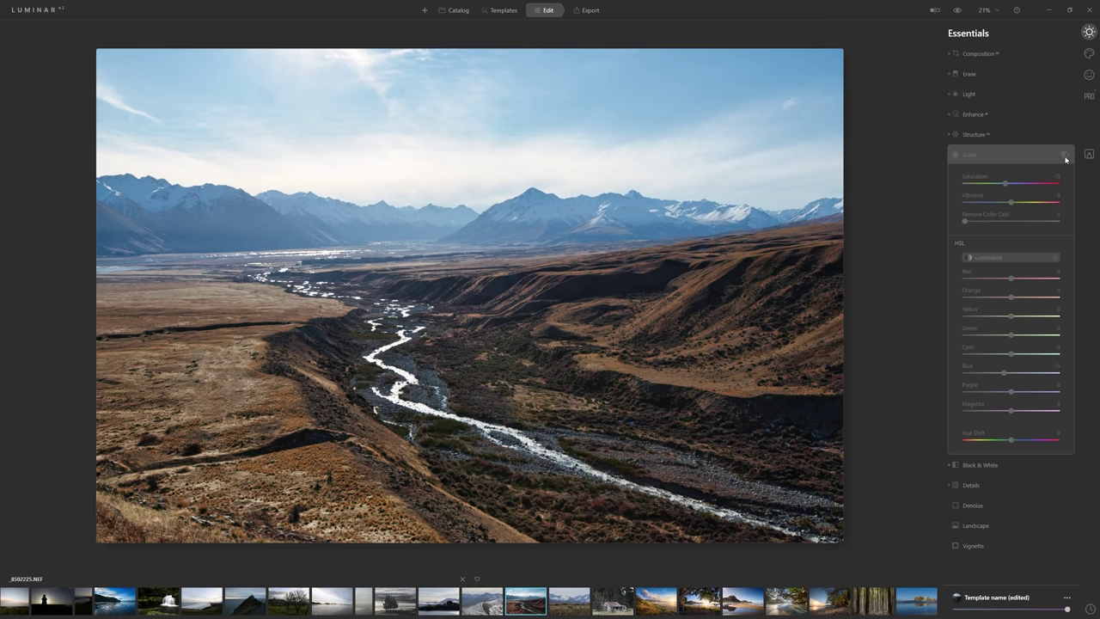
pyautogui.click(1064, 154)
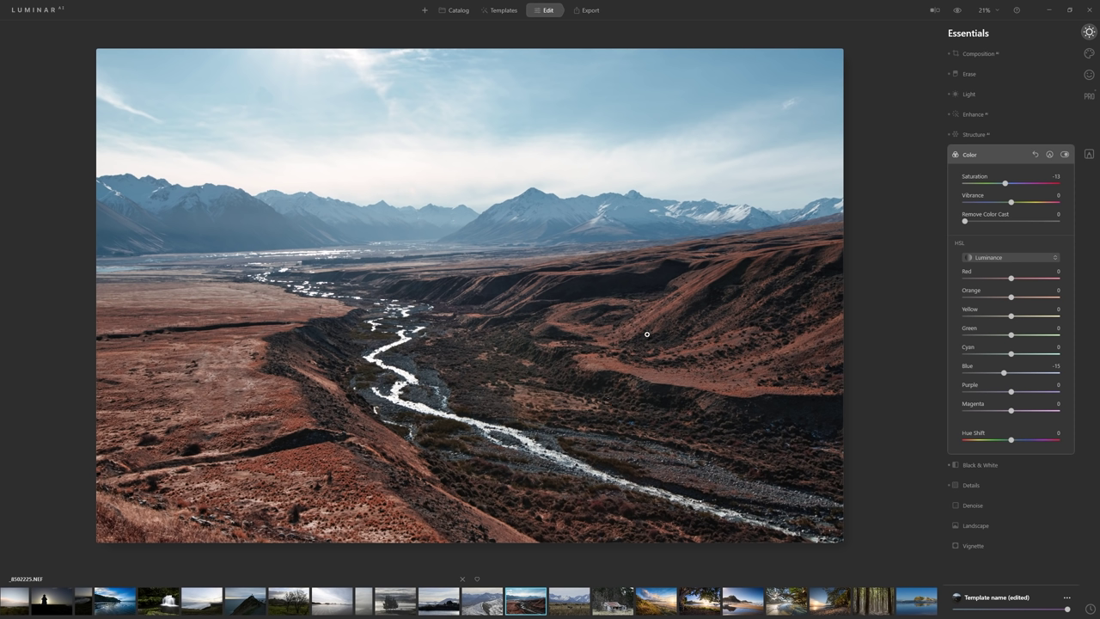
# Set up a full-strength -100 vignette with Roundness 32 and Feather 100.
pyautogui.click(978, 548)
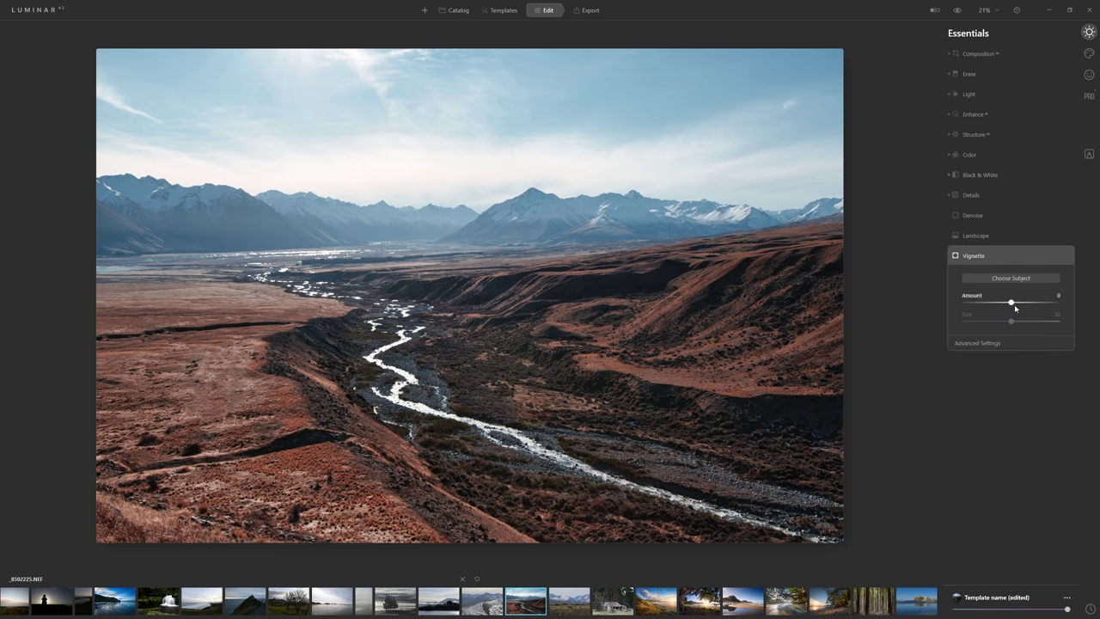
pyautogui.moveTo(1014, 305); pyautogui.dragTo(920, 300)
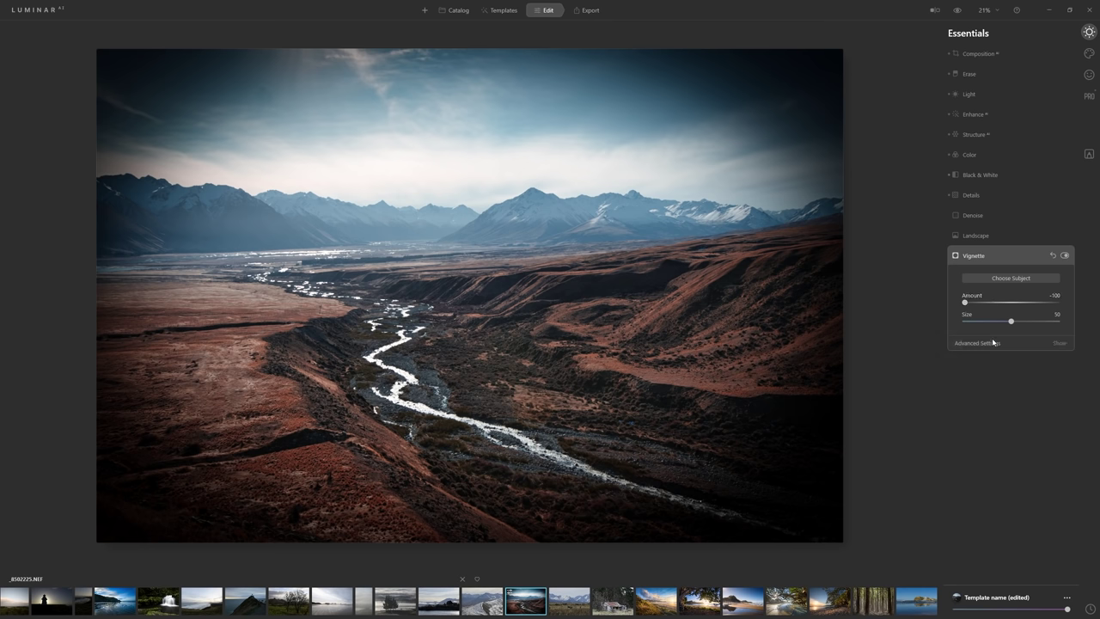
pyautogui.click(992, 343)
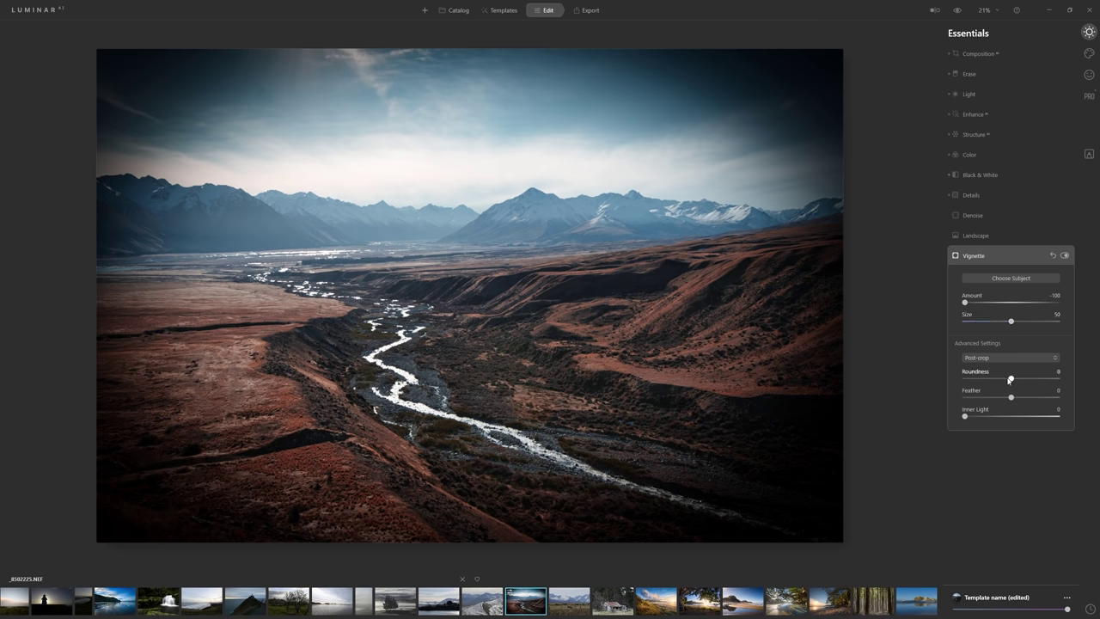
pyautogui.moveTo(1010, 380)
pyautogui.mouseDown()
pyautogui.moveTo(980, 382)
pyautogui.moveTo(1036, 382)
pyautogui.moveTo(1023, 392)
pyautogui.mouseUp()
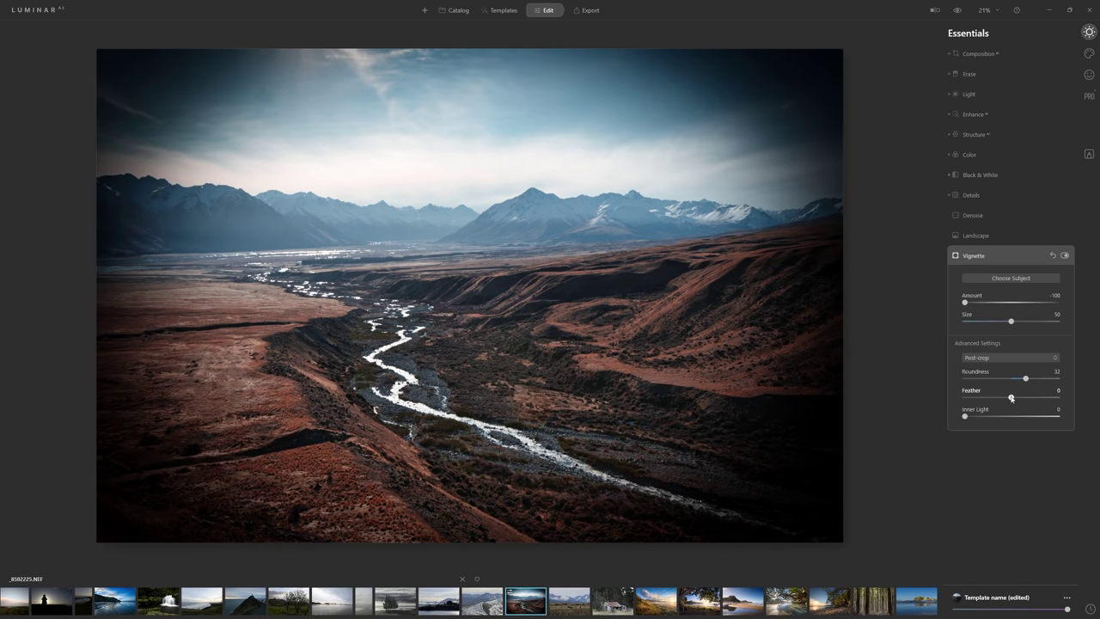
pyautogui.moveTo(1010, 397); pyautogui.dragTo(1040, 398)
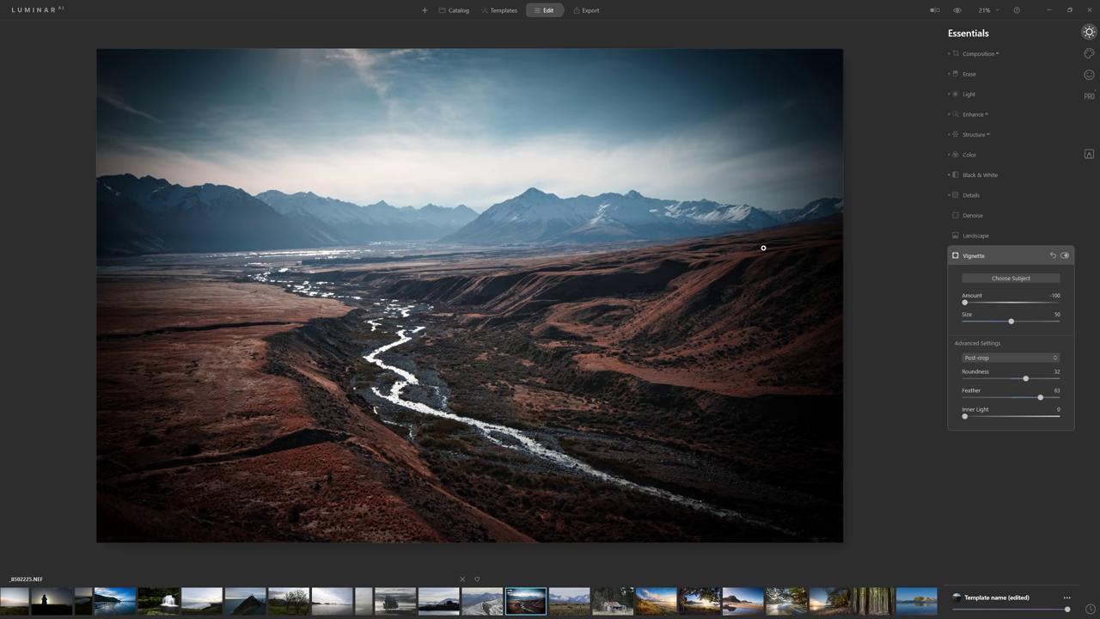
pyautogui.moveTo(964, 302); pyautogui.dragTo(999, 310)
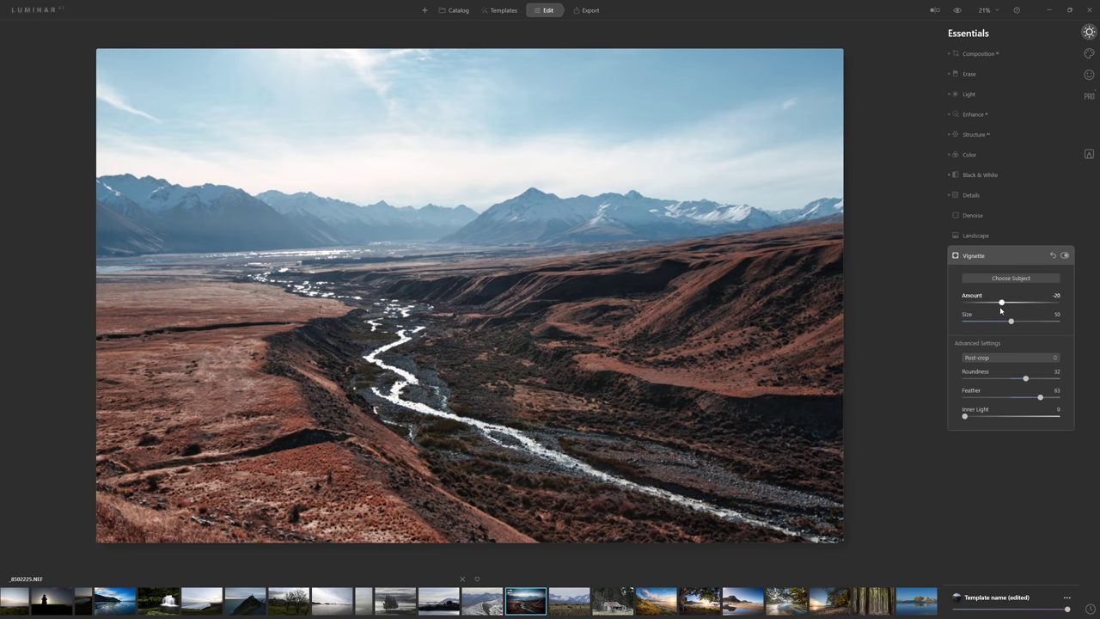
pyautogui.moveTo(1039, 397)
pyautogui.mouseDown()
pyautogui.moveTo(964, 400)
pyautogui.moveTo(1060, 399)
pyautogui.mouseUp()
pyautogui.moveTo(1001, 303); pyautogui.dragTo(954, 304)
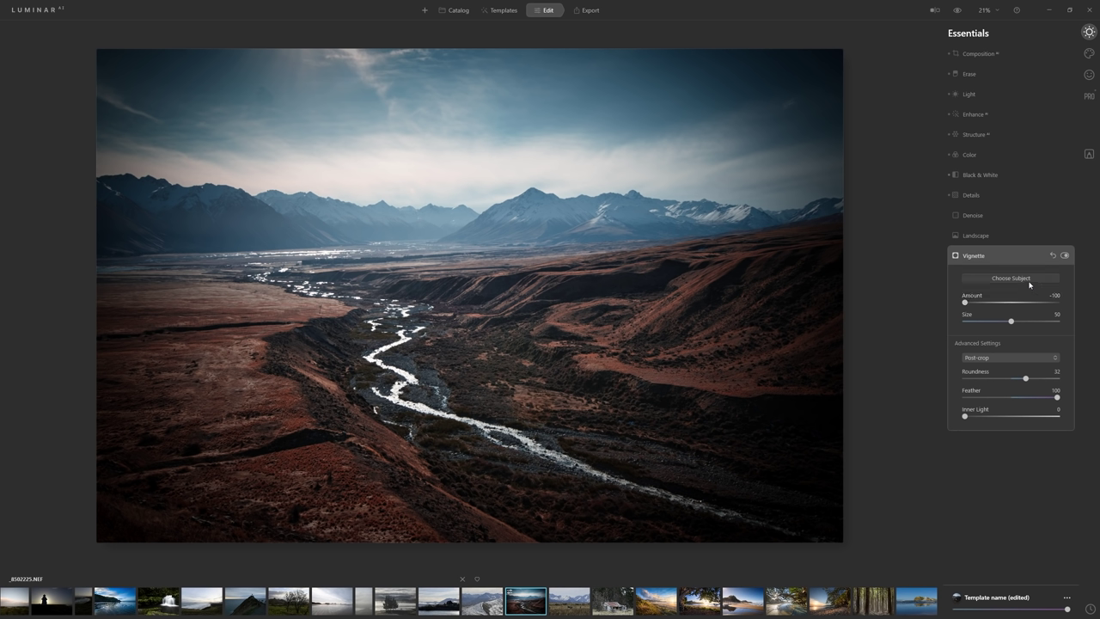
# Centre the vignette on the valley and ease its Amount to -59.
pyautogui.click(435, 298)
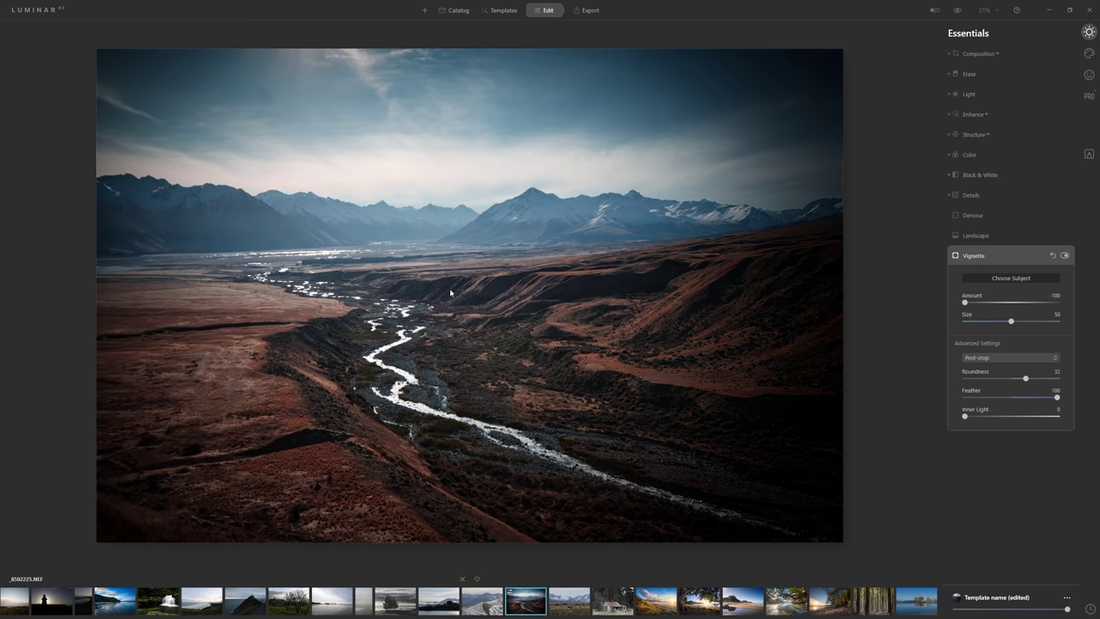
pyautogui.click(464, 299)
pyautogui.click(398, 292)
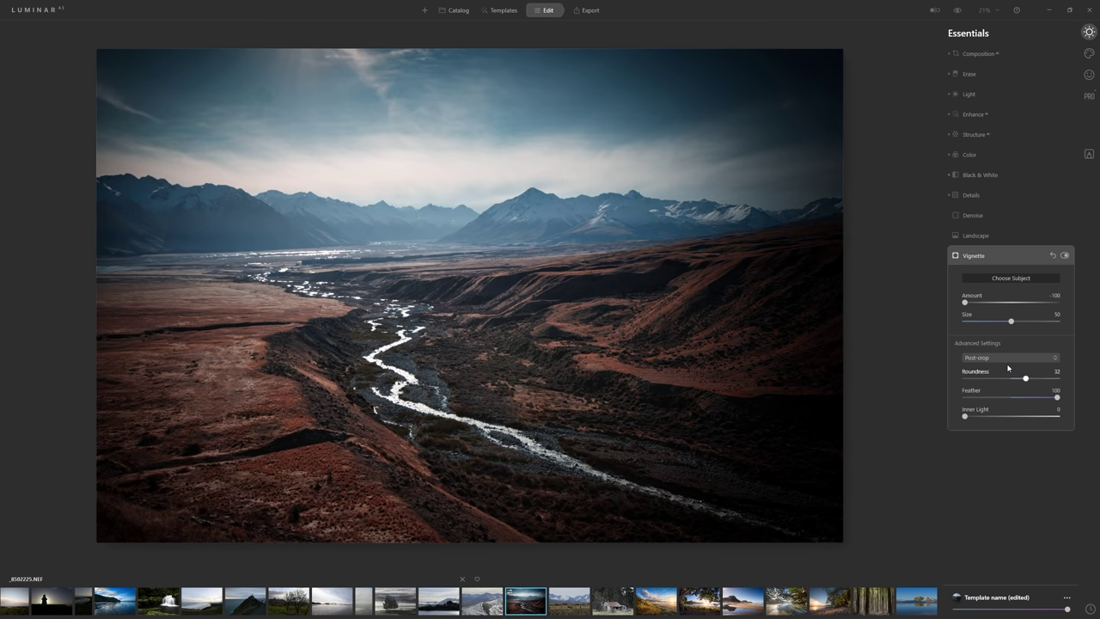
pyautogui.moveTo(963, 306); pyautogui.dragTo(992, 311)
# Compare the vignette on and off, settle its Amount at -54, and show the Creative tools.
pyautogui.click(1066, 257)
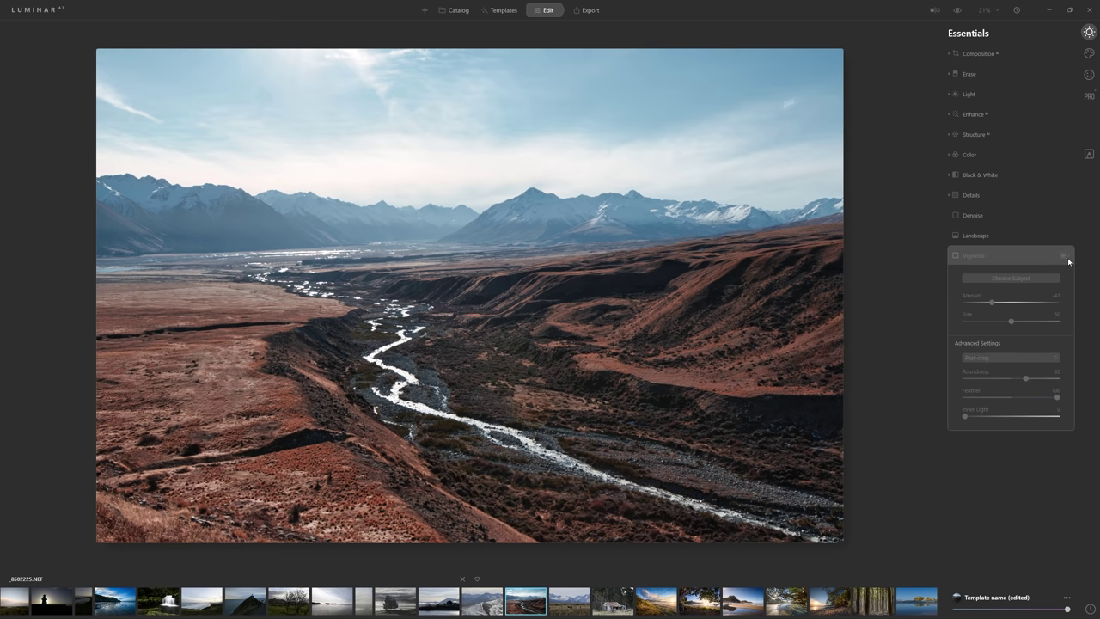
pyautogui.click(1066, 257)
pyautogui.moveTo(991, 303); pyautogui.dragTo(989, 304)
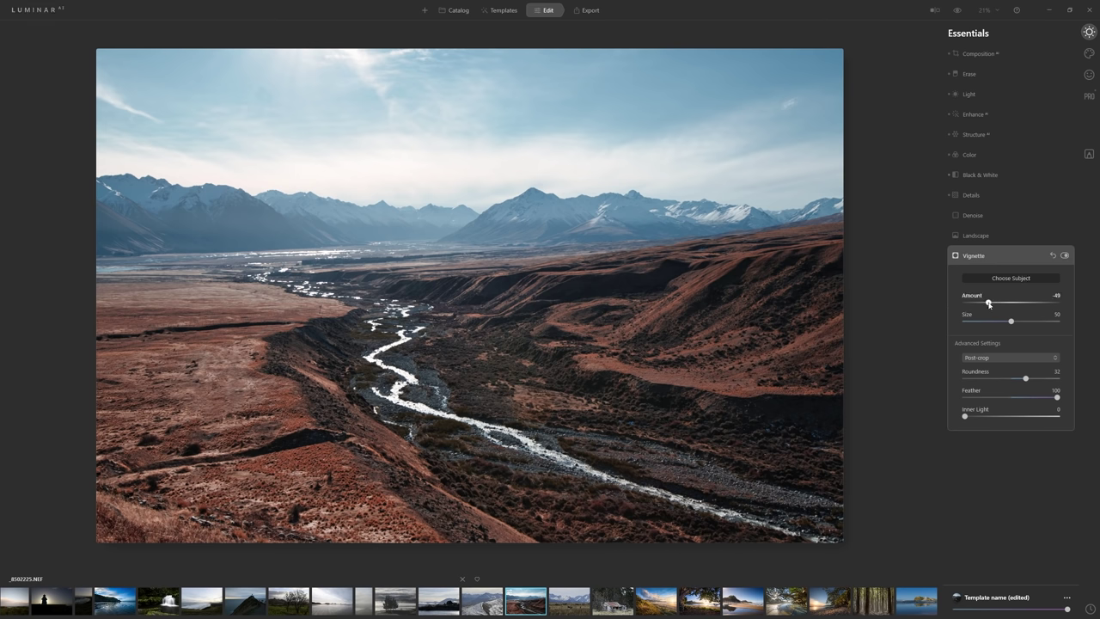
pyautogui.click(1065, 257)
pyautogui.click(1065, 257)
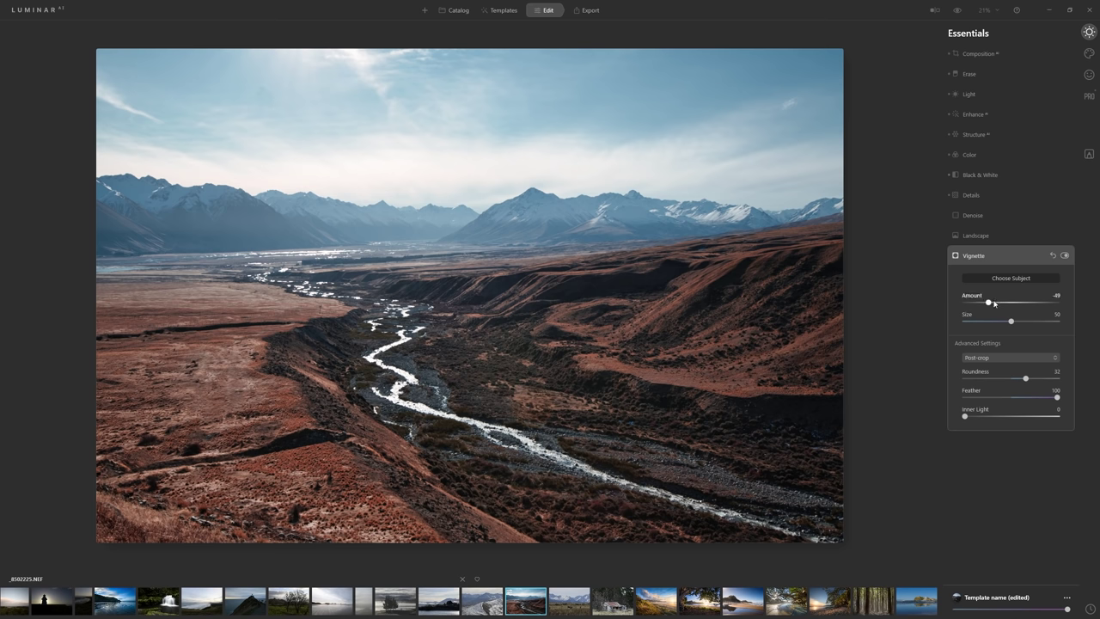
pyautogui.moveTo(988, 303); pyautogui.dragTo(978, 304)
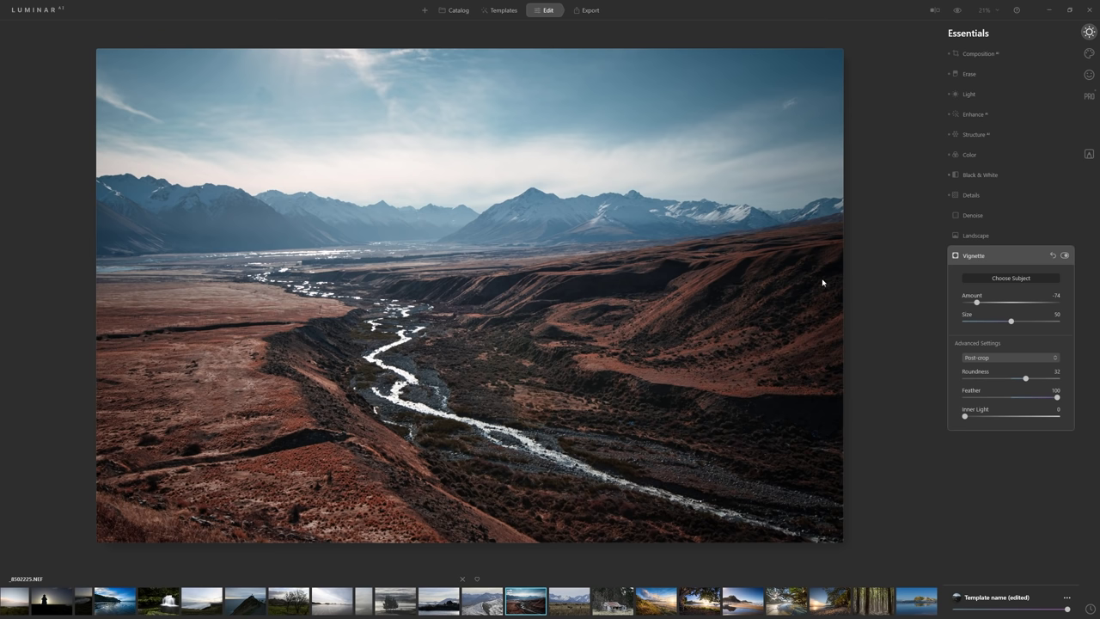
pyautogui.moveTo(977, 302); pyautogui.dragTo(986, 303)
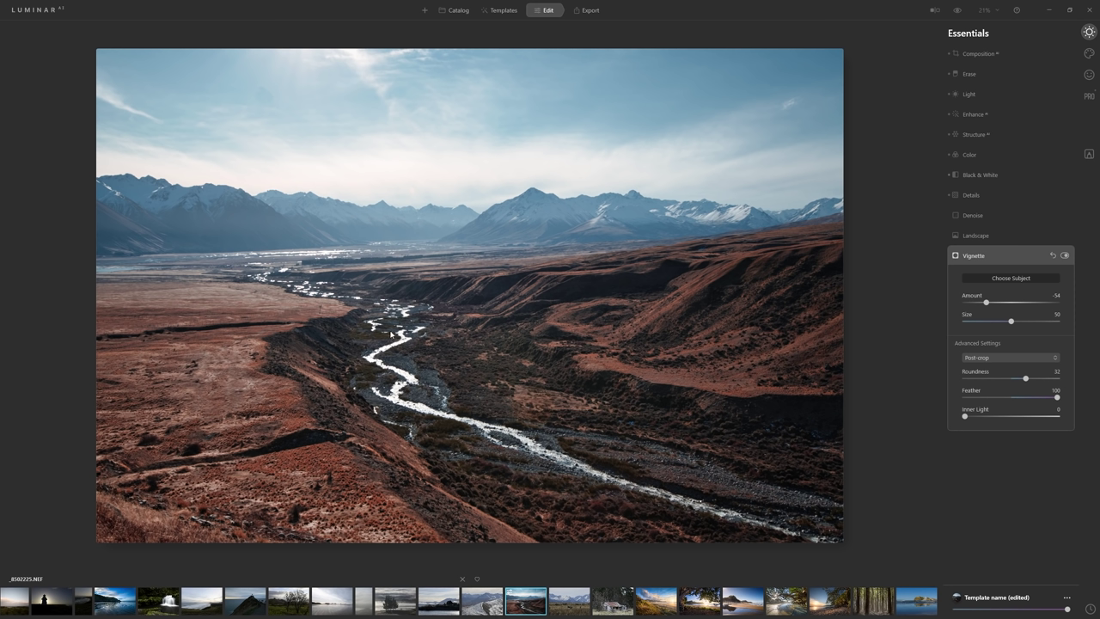
pyautogui.click(1089, 53)
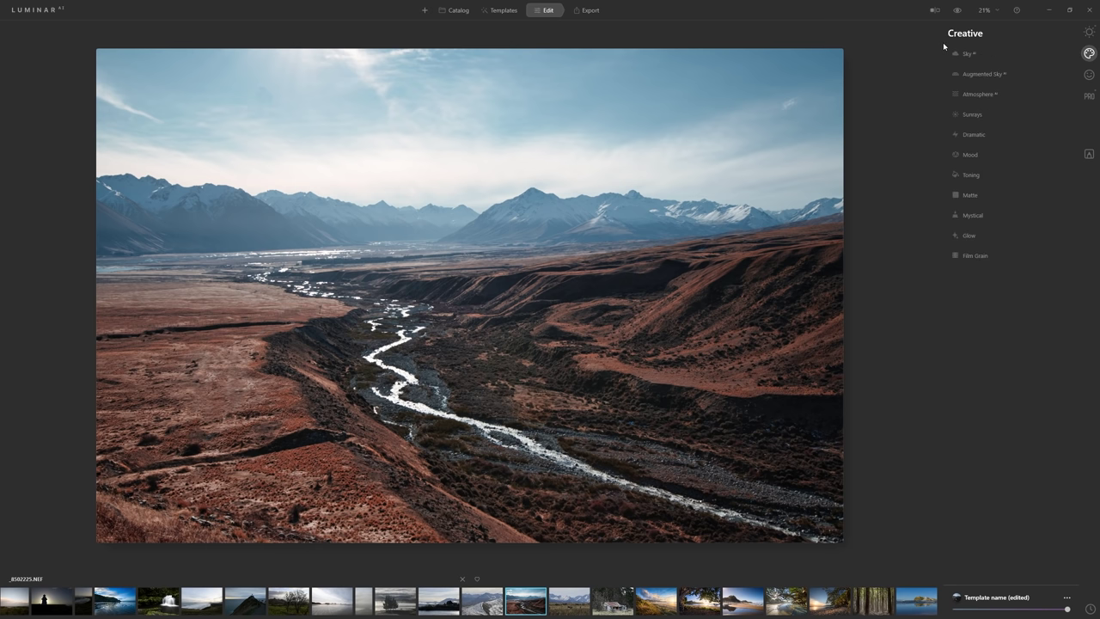
# Add the Clouds 3 Augmented Sky object and nudge it left above the mountains.
pyautogui.click(978, 75)
pyautogui.click(1009, 96)
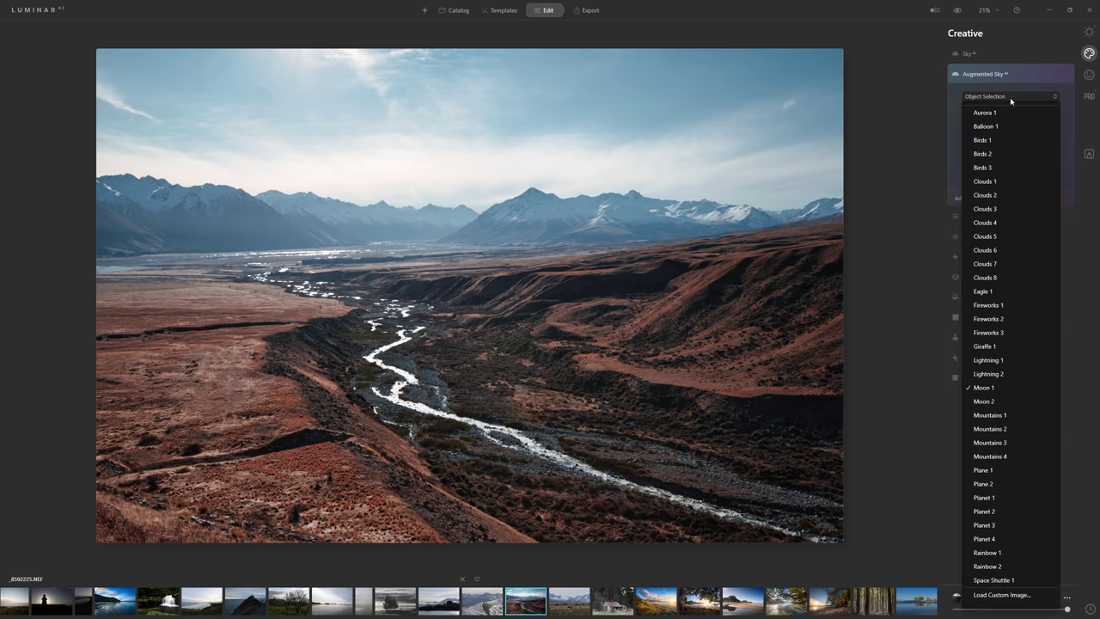
pyautogui.click(1006, 207)
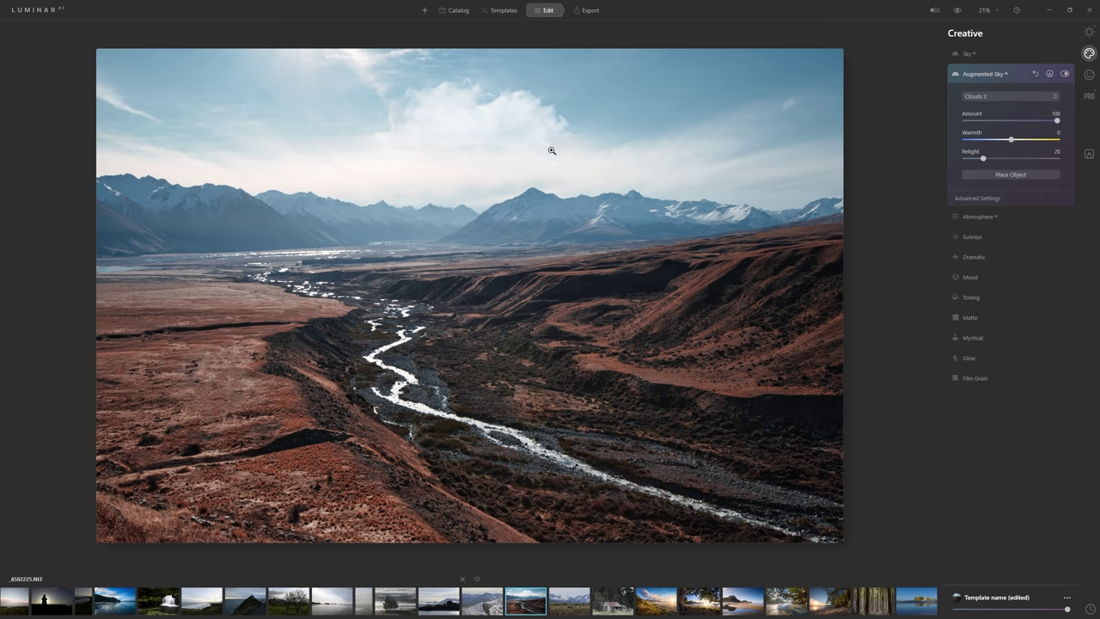
pyautogui.click(1067, 74)
pyautogui.click(1065, 75)
pyautogui.click(1006, 174)
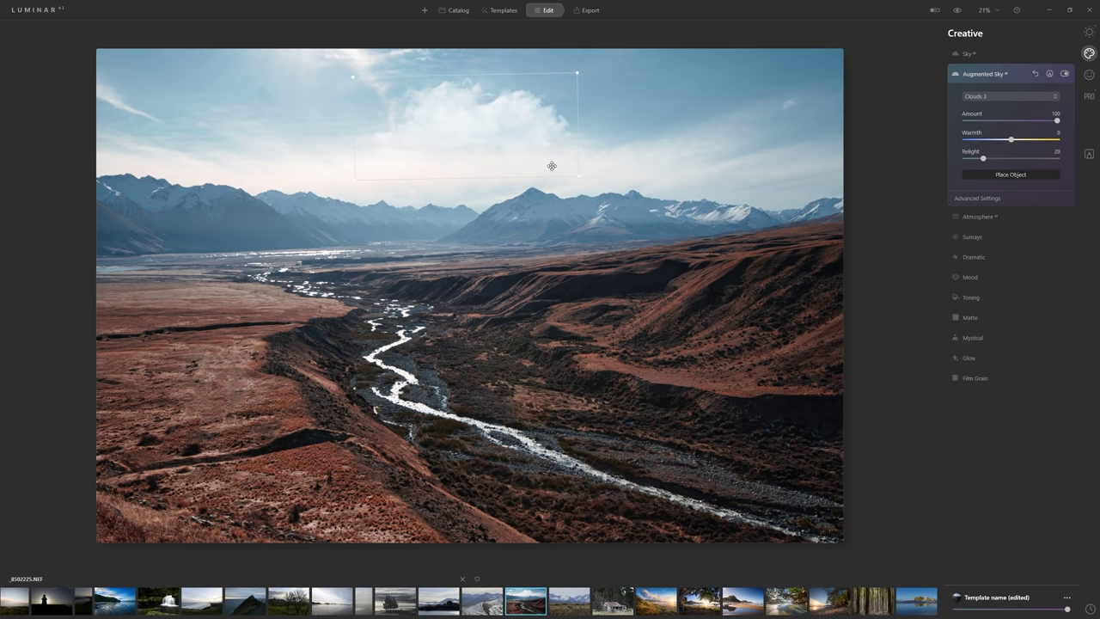
pyautogui.moveTo(516, 109); pyautogui.dragTo(489, 111)
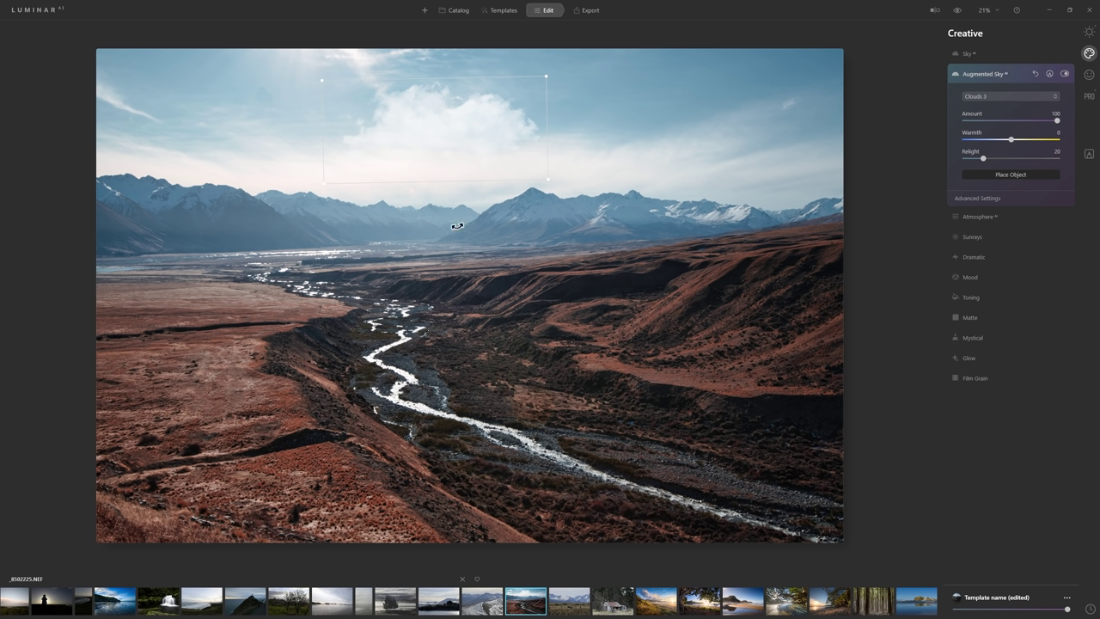
# Raise the Atmosphere amount and try Fog, Layered Fog and Mist before choosing Haze.
pyautogui.click(976, 216)
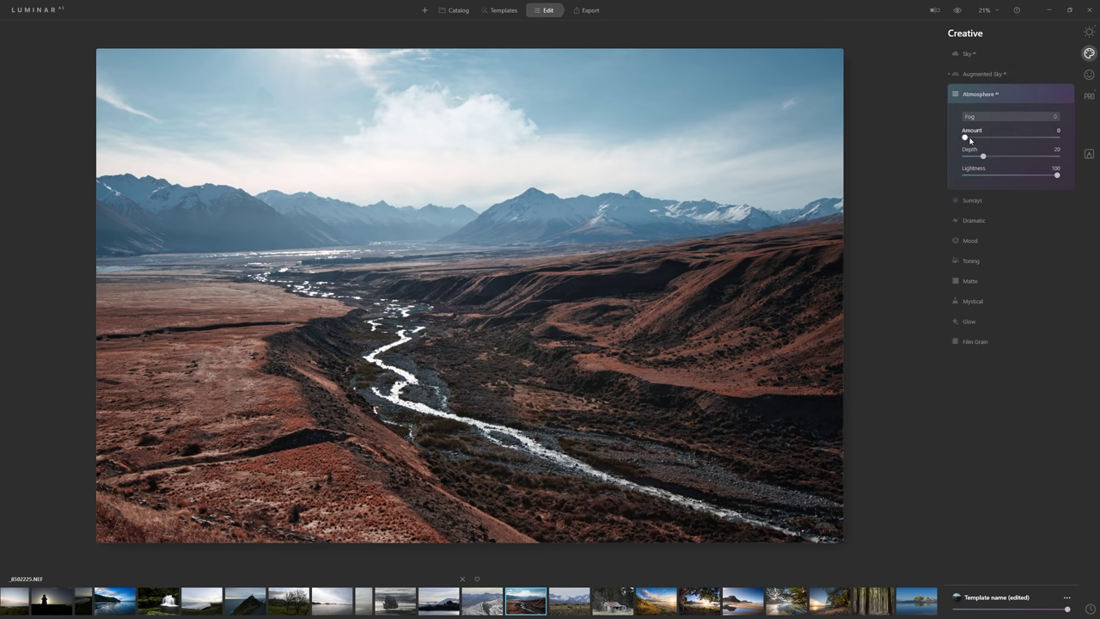
pyautogui.moveTo(973, 139); pyautogui.dragTo(1057, 148)
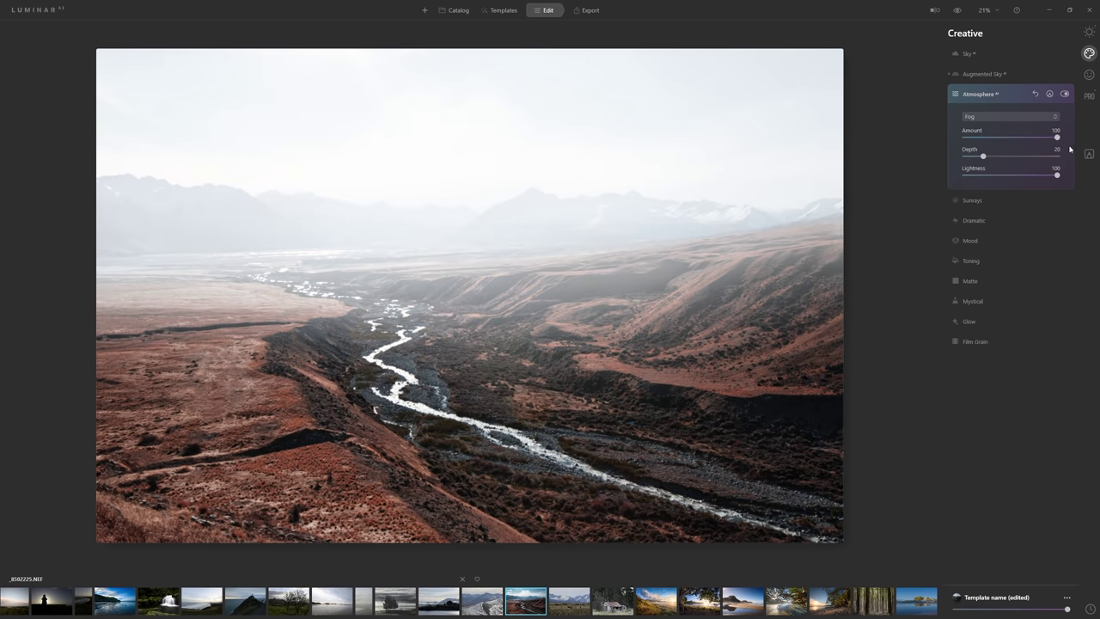
pyautogui.click(1004, 116)
pyautogui.click(1005, 148)
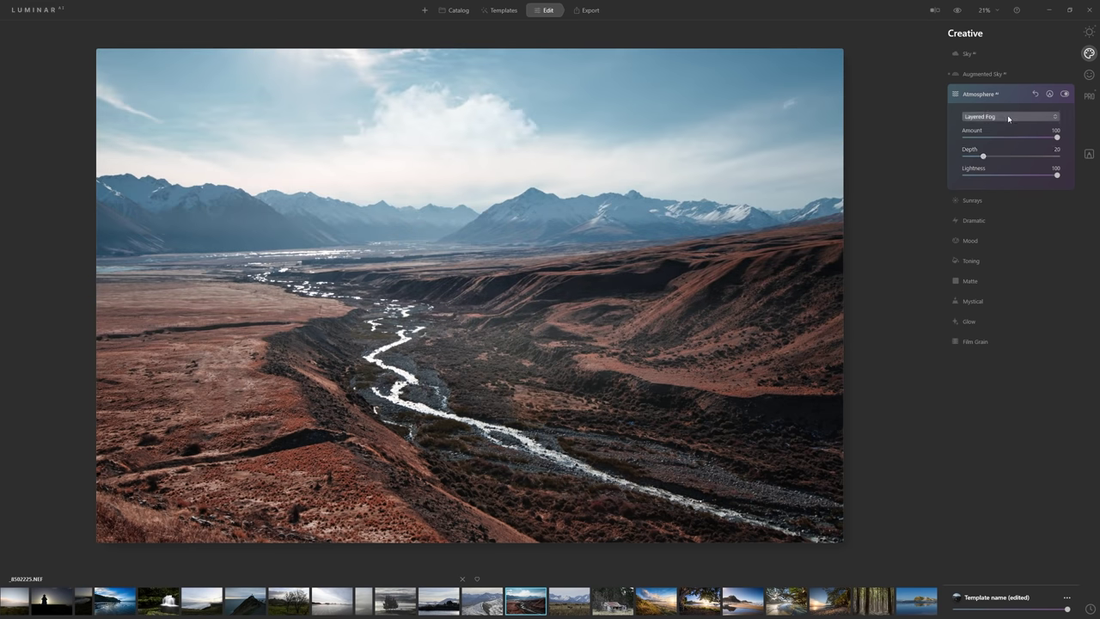
pyautogui.moveTo(987, 154); pyautogui.dragTo(1060, 159)
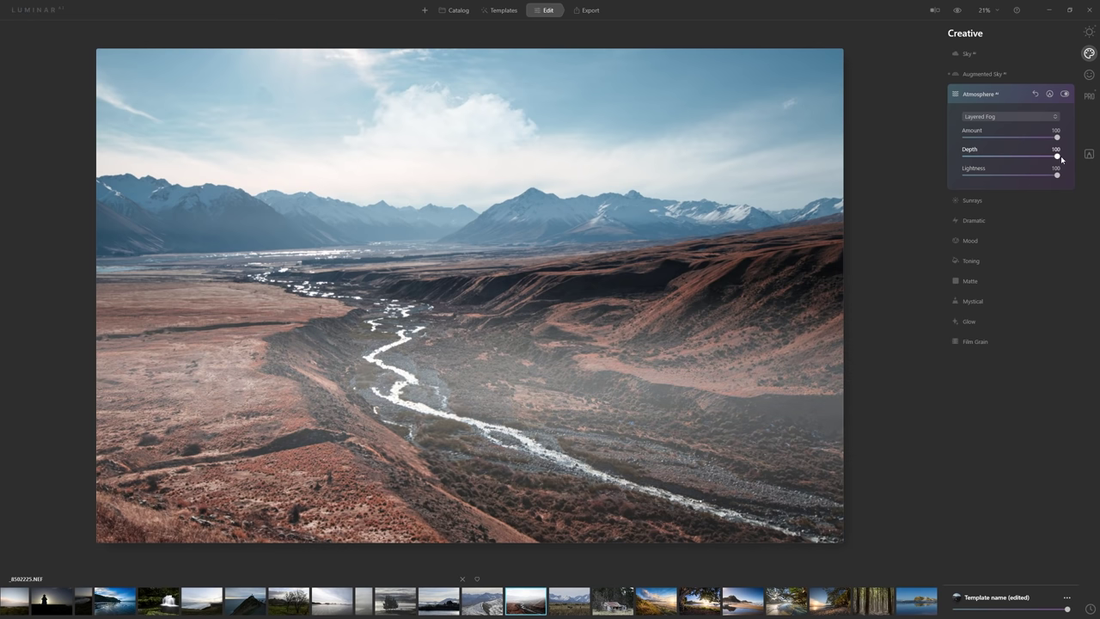
pyautogui.click(1021, 117)
pyautogui.click(994, 155)
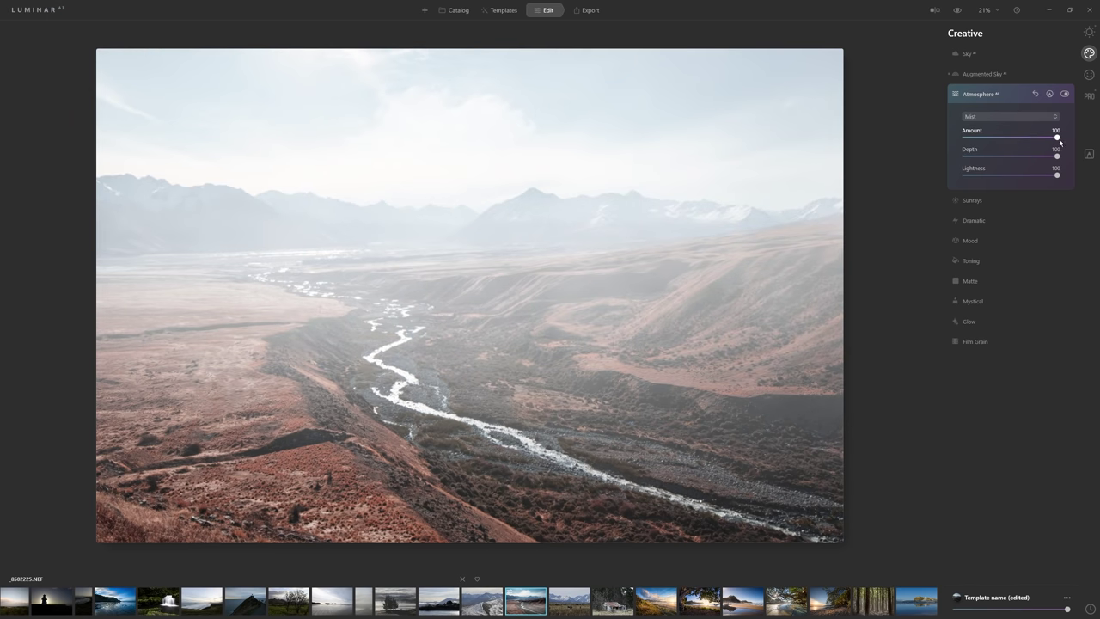
pyautogui.click(1027, 119)
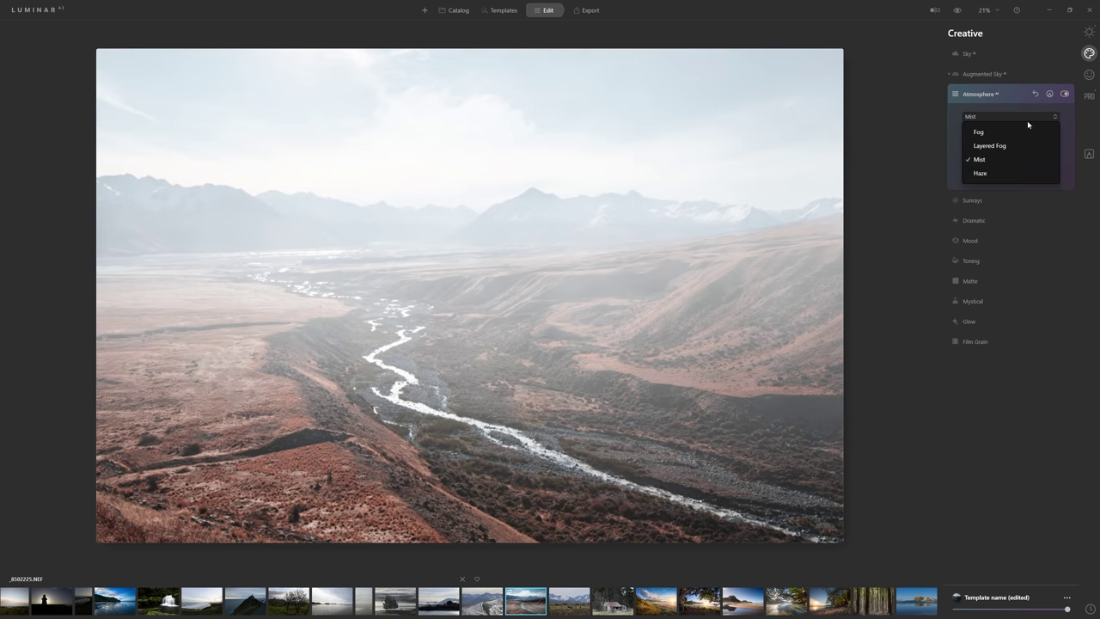
pyautogui.click(997, 174)
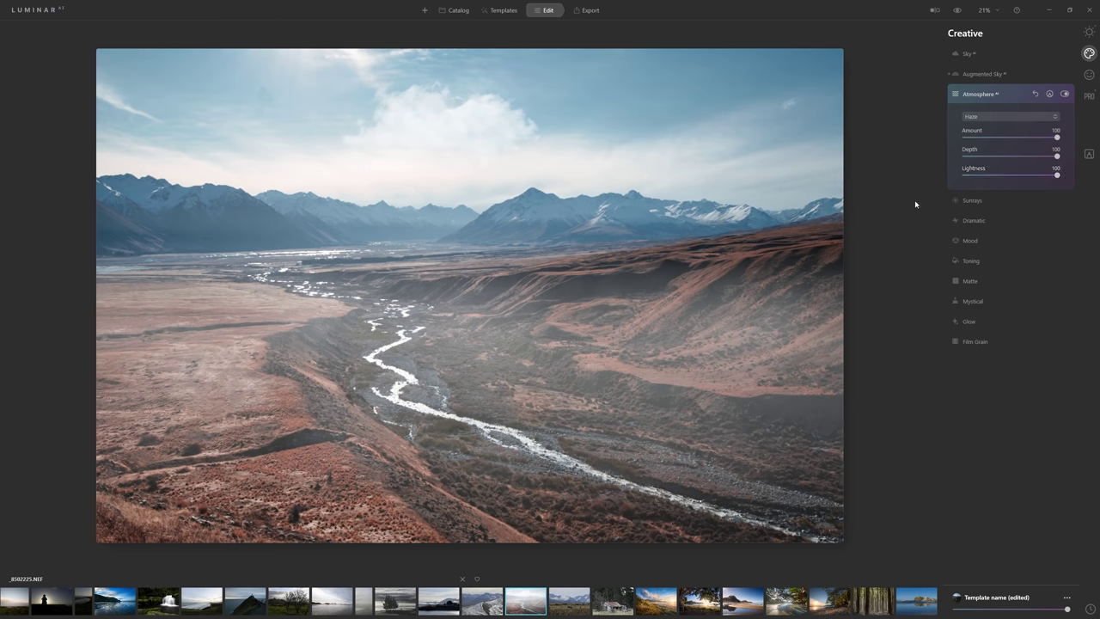
pyautogui.click(1001, 116)
pyautogui.click(990, 134)
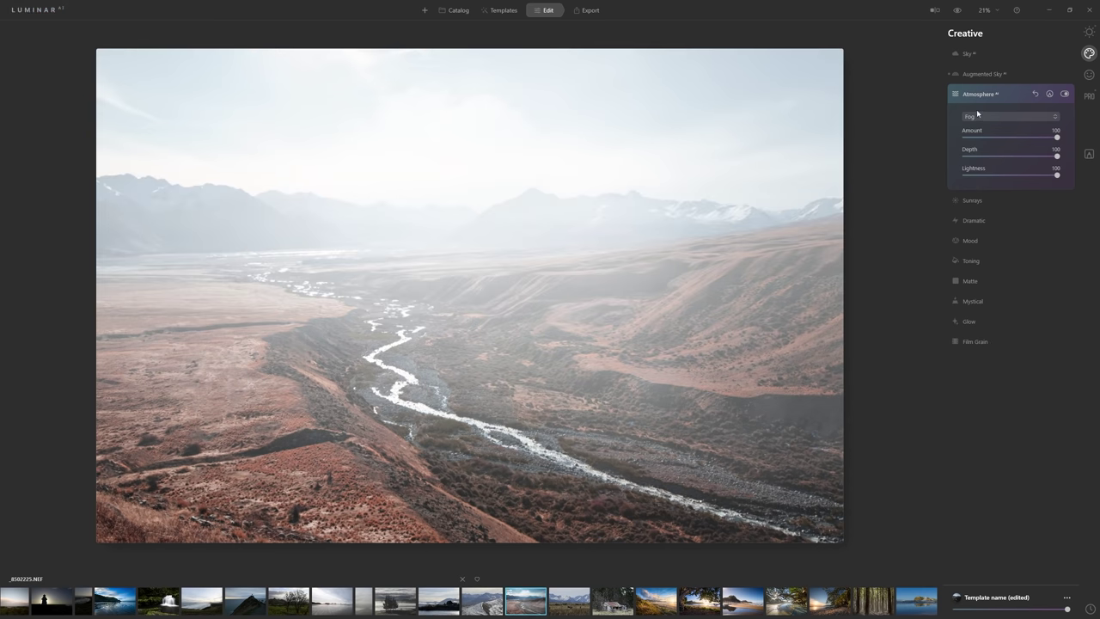
pyautogui.click(992, 117)
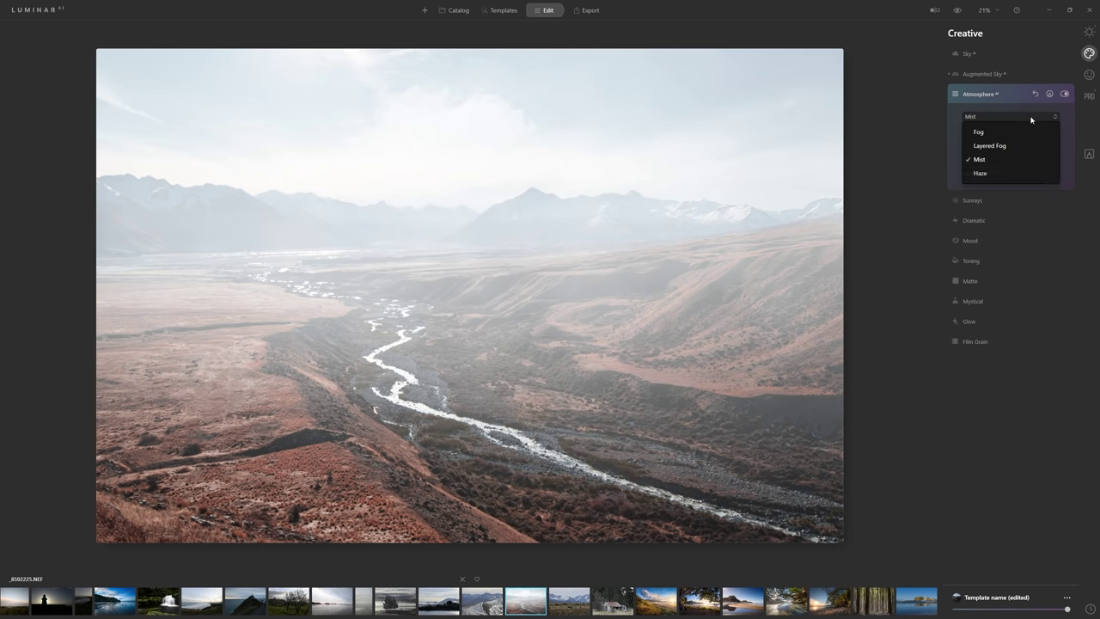
pyautogui.click(1004, 172)
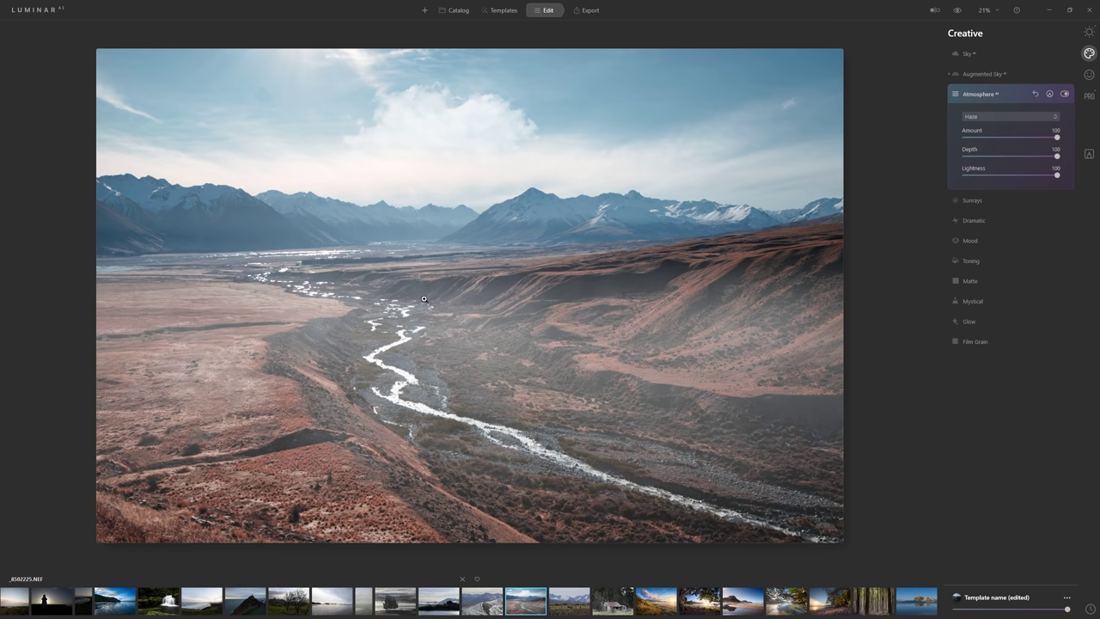
# Set Haze Depth to 30 and Amount to 71, then switch the atmosphere off to compare.
pyautogui.moveTo(1057, 156); pyautogui.dragTo(979, 169)
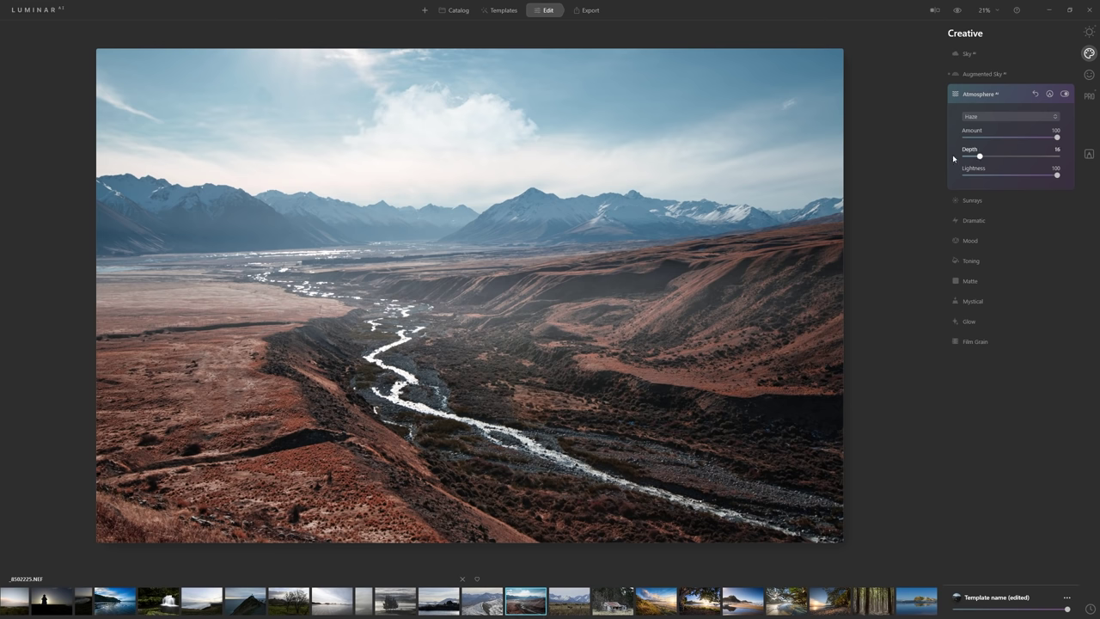
pyautogui.moveTo(980, 156); pyautogui.dragTo(962, 157)
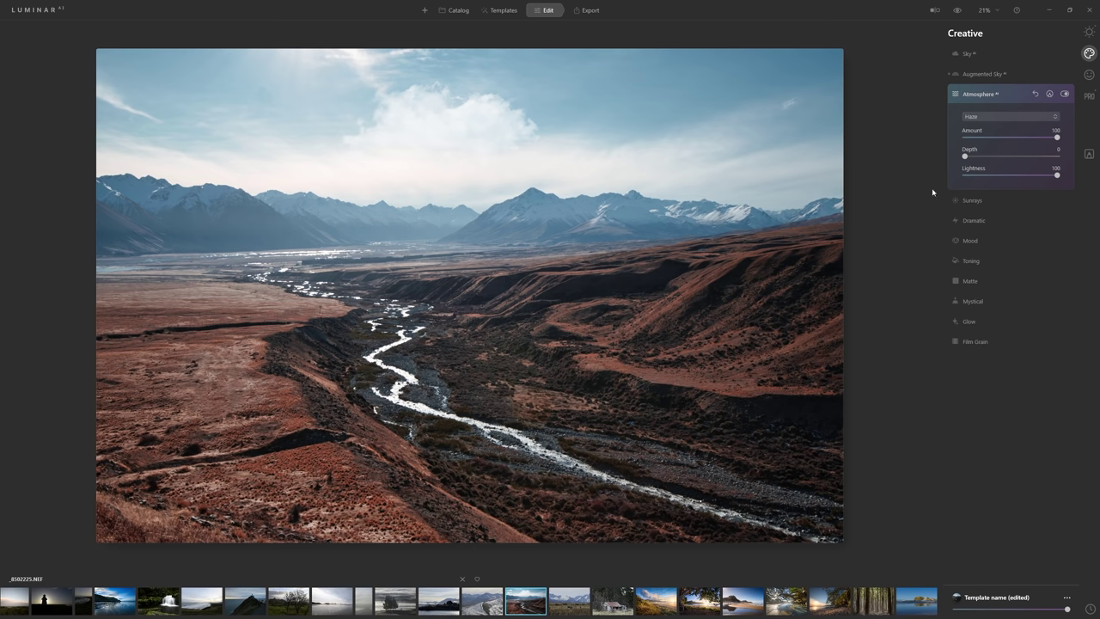
pyautogui.moveTo(969, 157); pyautogui.dragTo(992, 158)
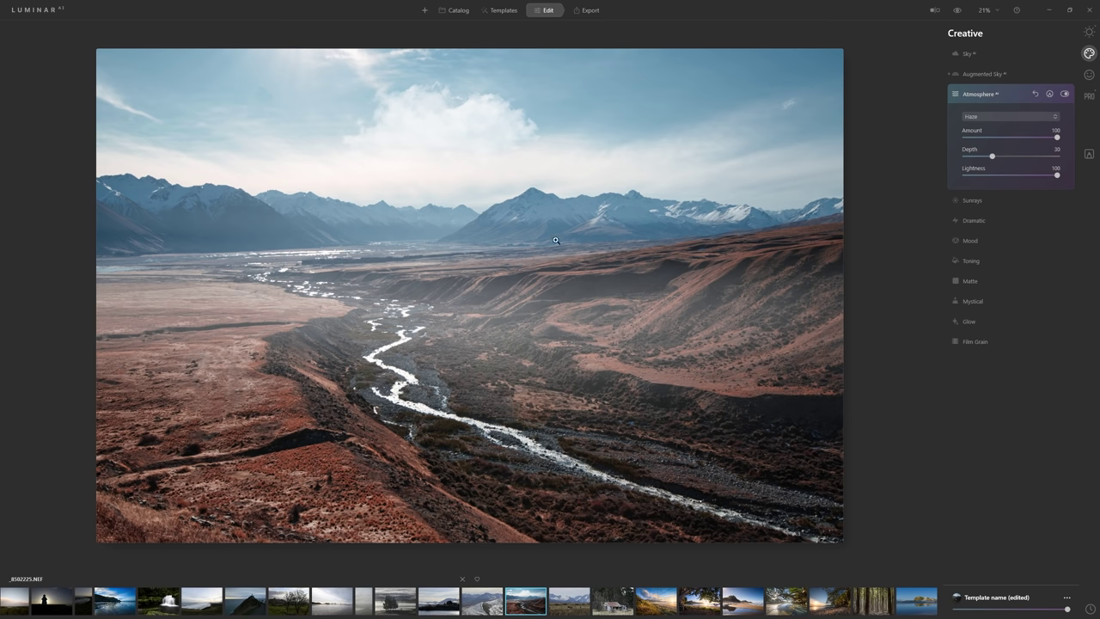
pyautogui.moveTo(1056, 138); pyautogui.dragTo(1028, 176)
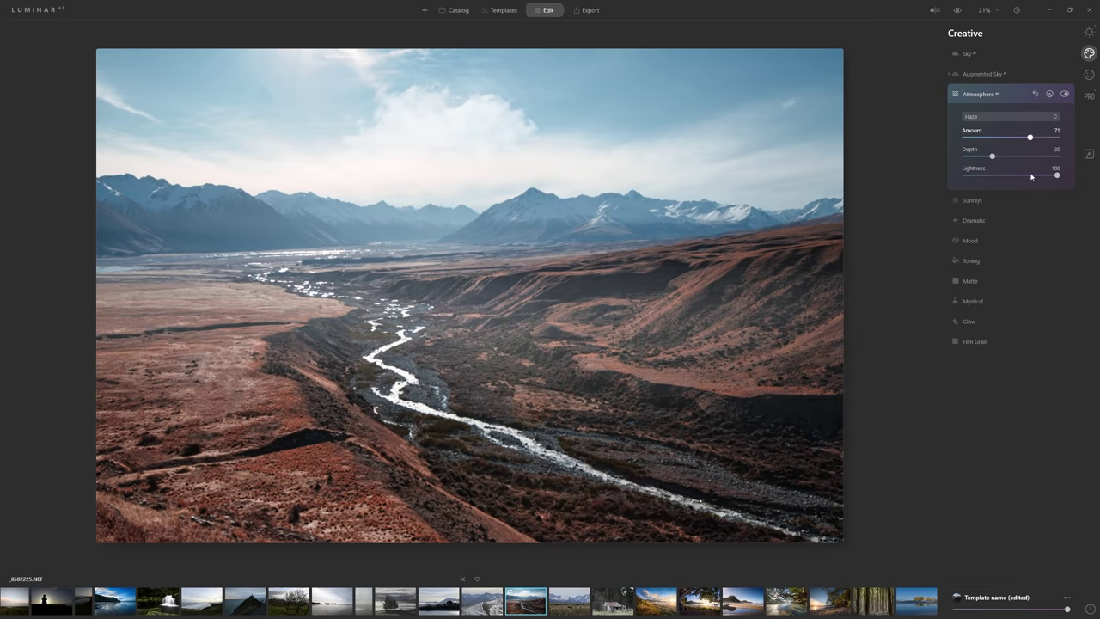
pyautogui.click(1065, 94)
# Switch the Haze atmosphere back on.
pyautogui.click(1064, 94)
# Set Mystical Amount to about 20 after testing 100 and 0, then try the Glow Amount slider.
pyautogui.click(972, 300)
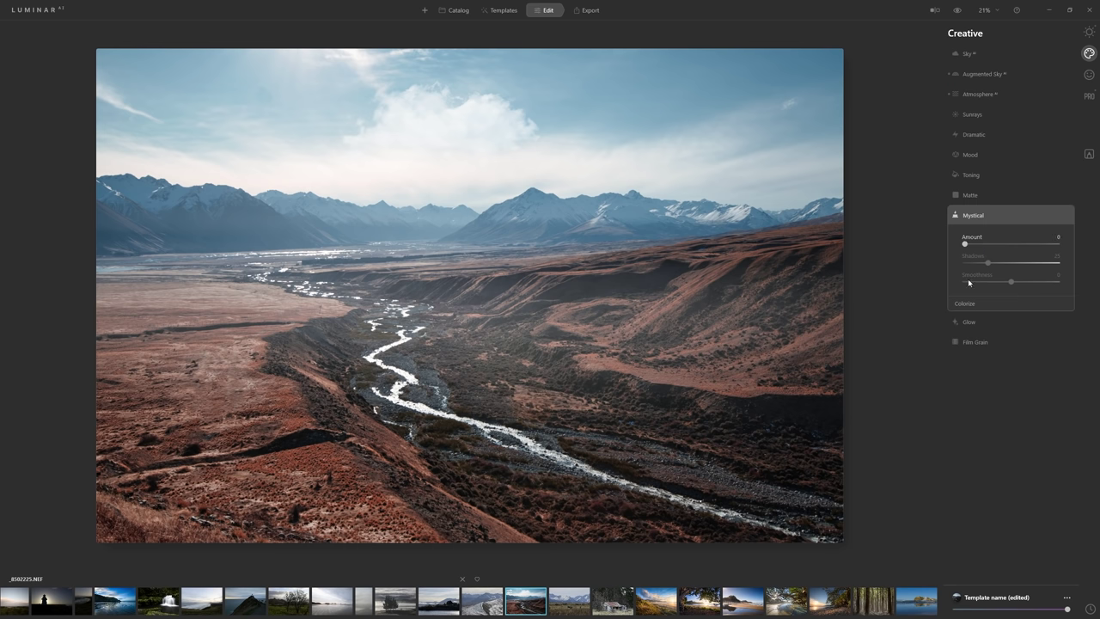
pyautogui.moveTo(971, 247); pyautogui.dragTo(1079, 247)
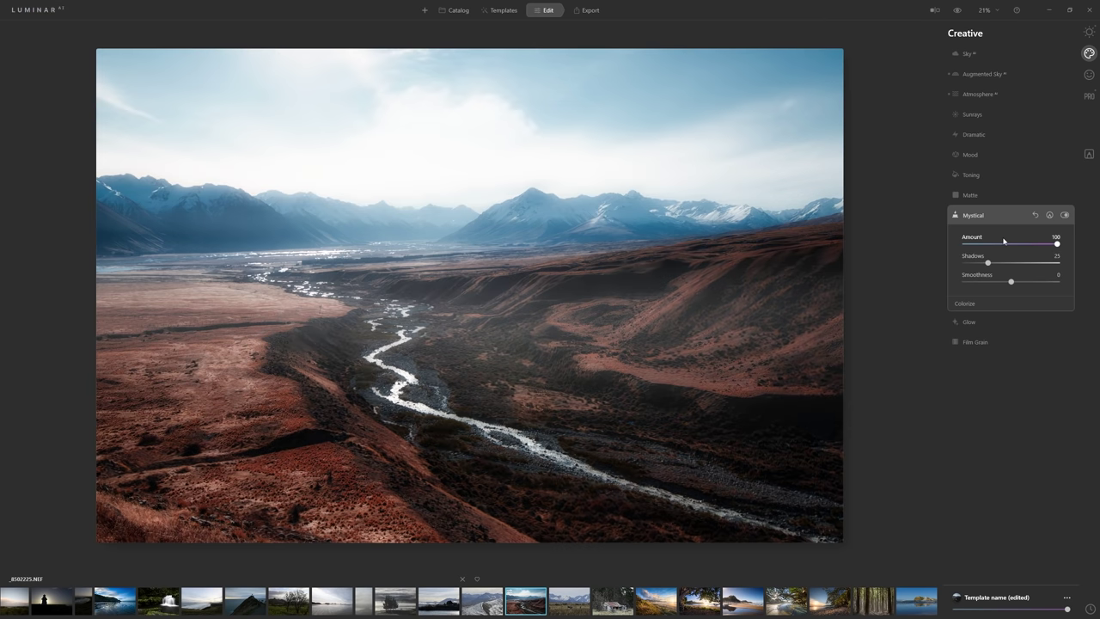
pyautogui.moveTo(1057, 244); pyautogui.dragTo(965, 245)
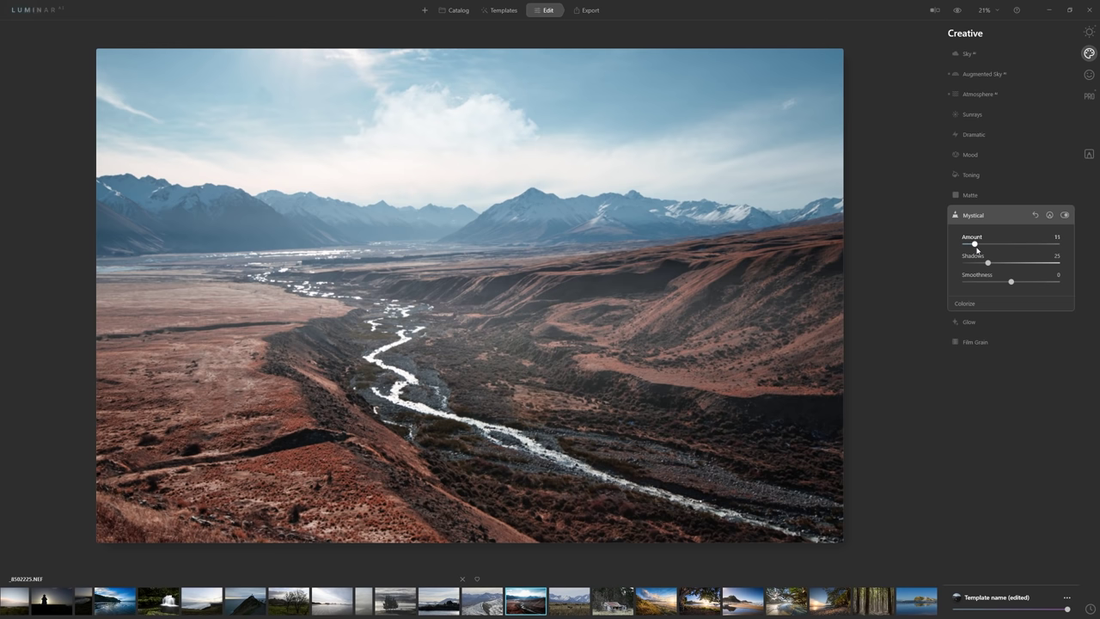
pyautogui.moveTo(963, 250); pyautogui.dragTo(983, 248)
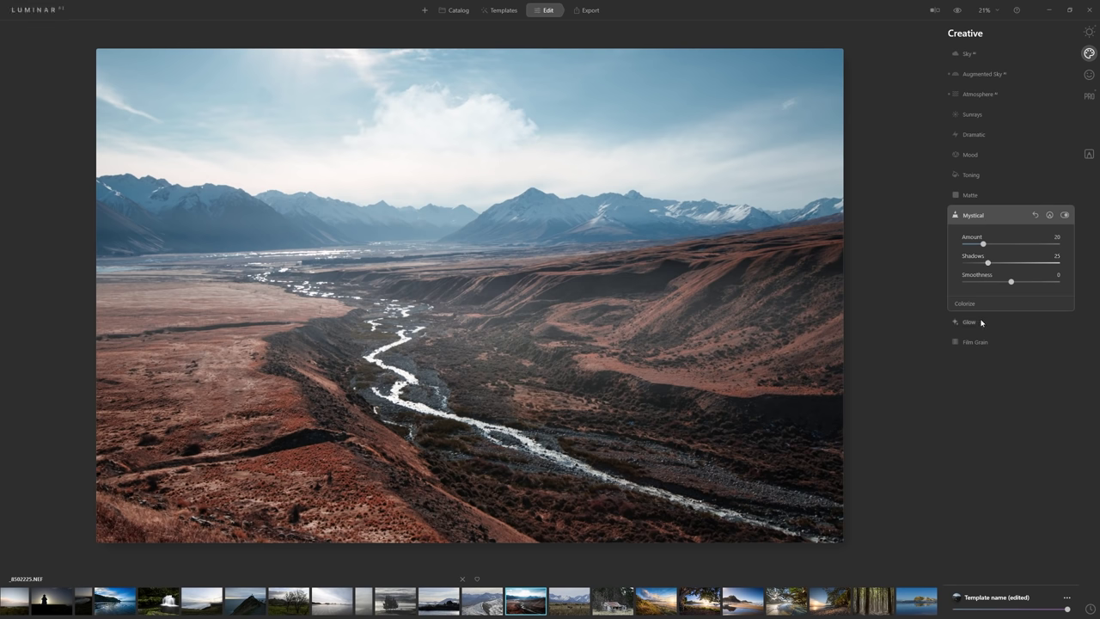
pyautogui.click(982, 323)
pyautogui.moveTo(964, 278)
pyautogui.mouseDown()
pyautogui.moveTo(1005, 278)
pyautogui.moveTo(932, 293)
pyautogui.moveTo(981, 287)
pyautogui.moveTo(954, 296)
pyautogui.mouseUp()
# Apply an Orton Effect Soft glow at Amount 12 and compare it with the original photo.
pyautogui.click(988, 258)
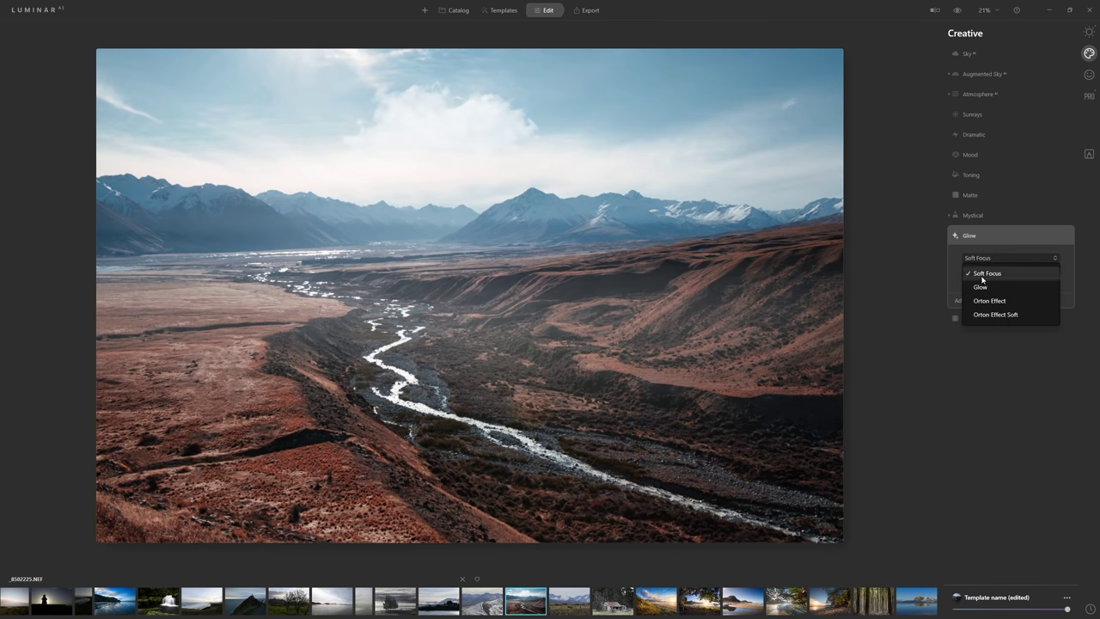
pyautogui.click(993, 314)
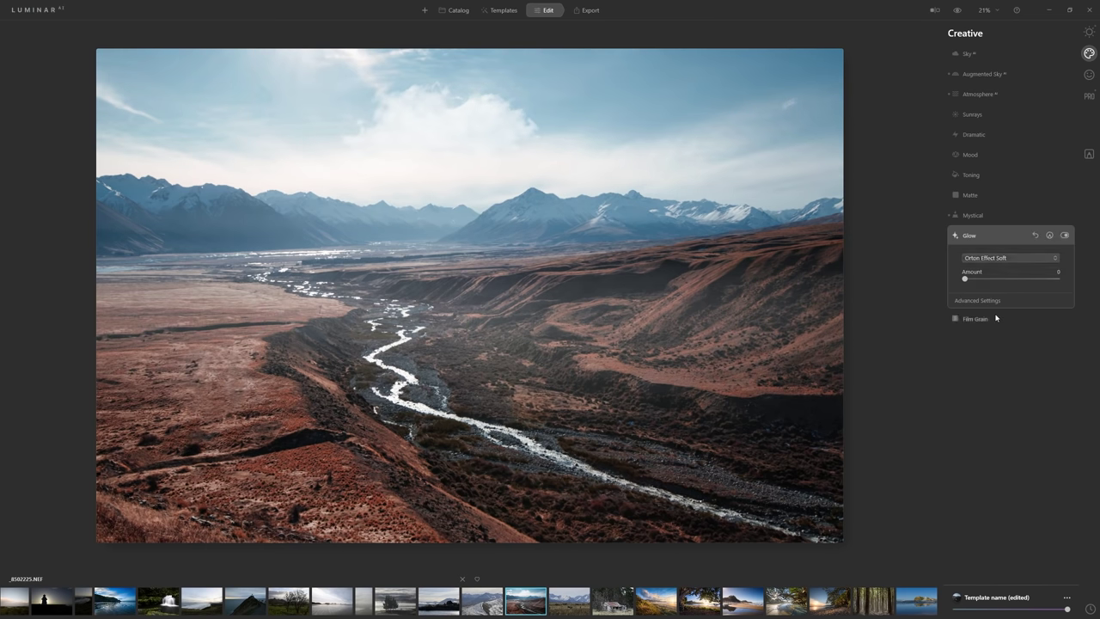
pyautogui.moveTo(965, 278)
pyautogui.mouseDown()
pyautogui.moveTo(1058, 280)
pyautogui.moveTo(956, 281)
pyautogui.moveTo(977, 283)
pyautogui.mouseUp()
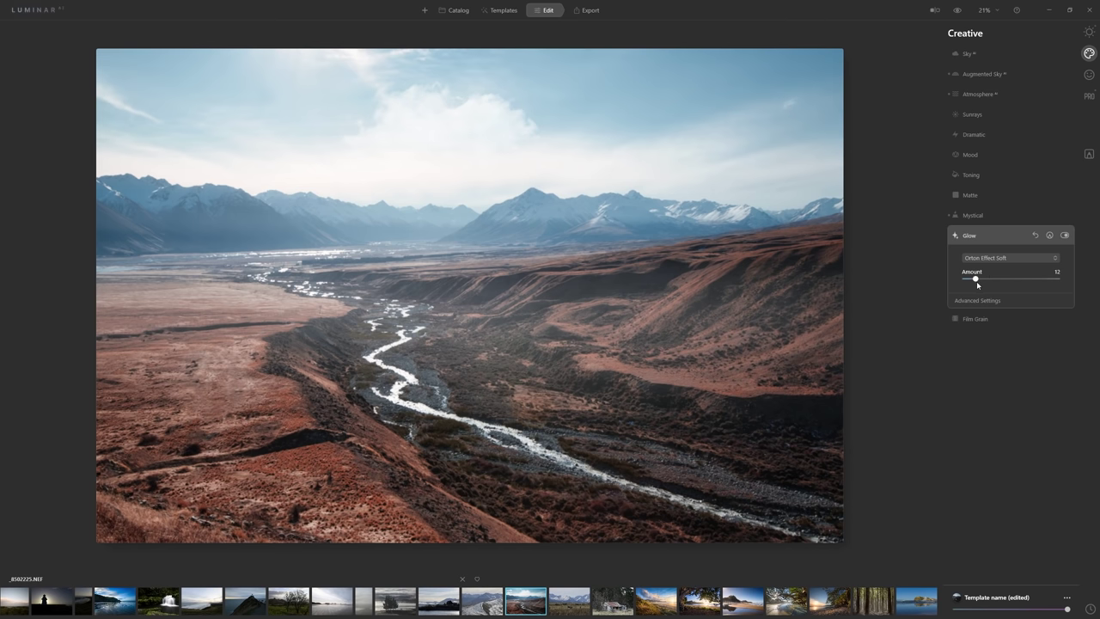
pyautogui.click(1064, 235)
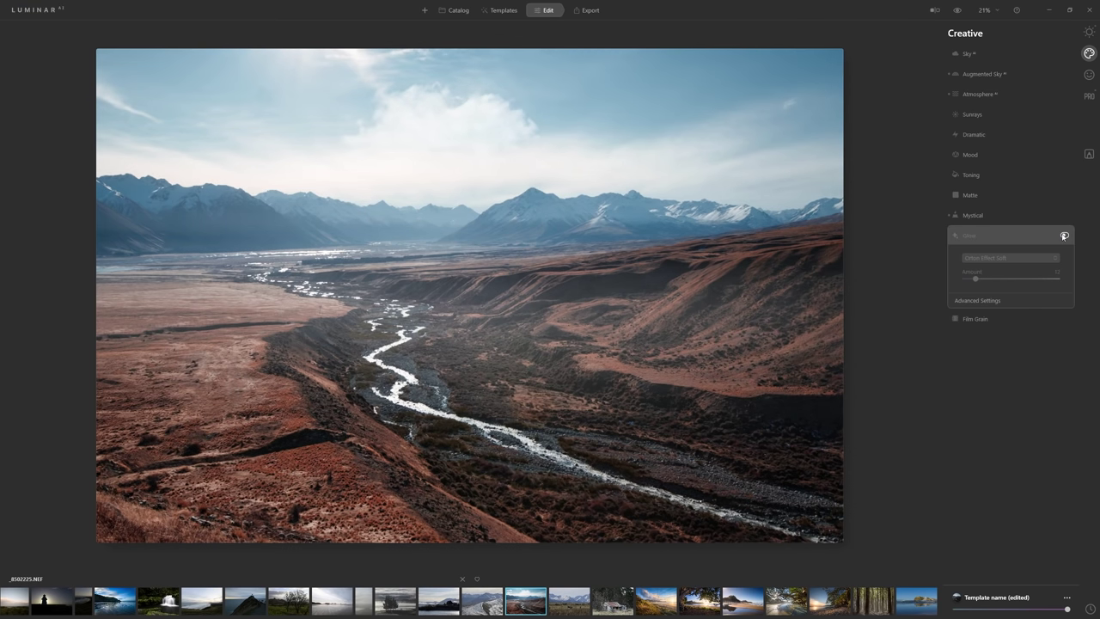
pyautogui.click(1063, 235)
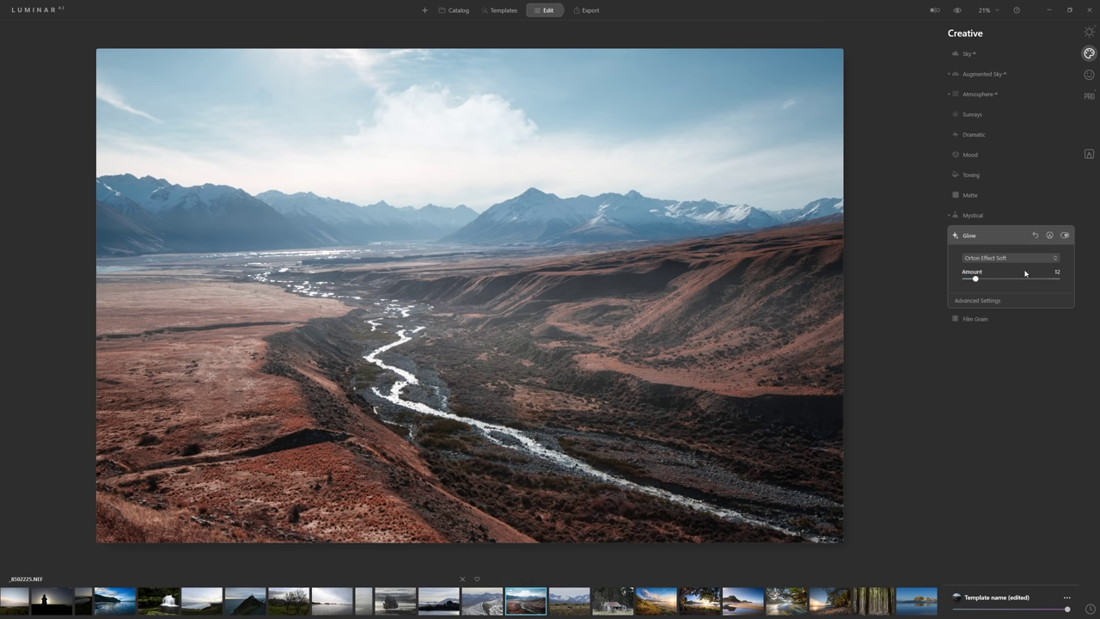
pyautogui.click(957, 11)
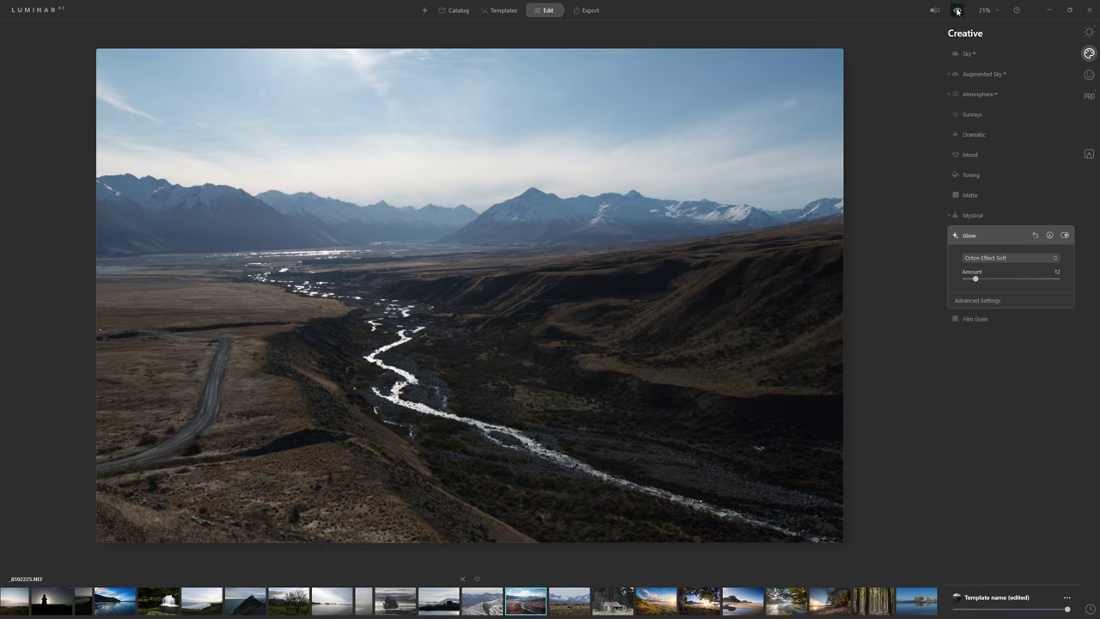
pyautogui.click(957, 10)
pyautogui.click(957, 10)
pyautogui.click(958, 11)
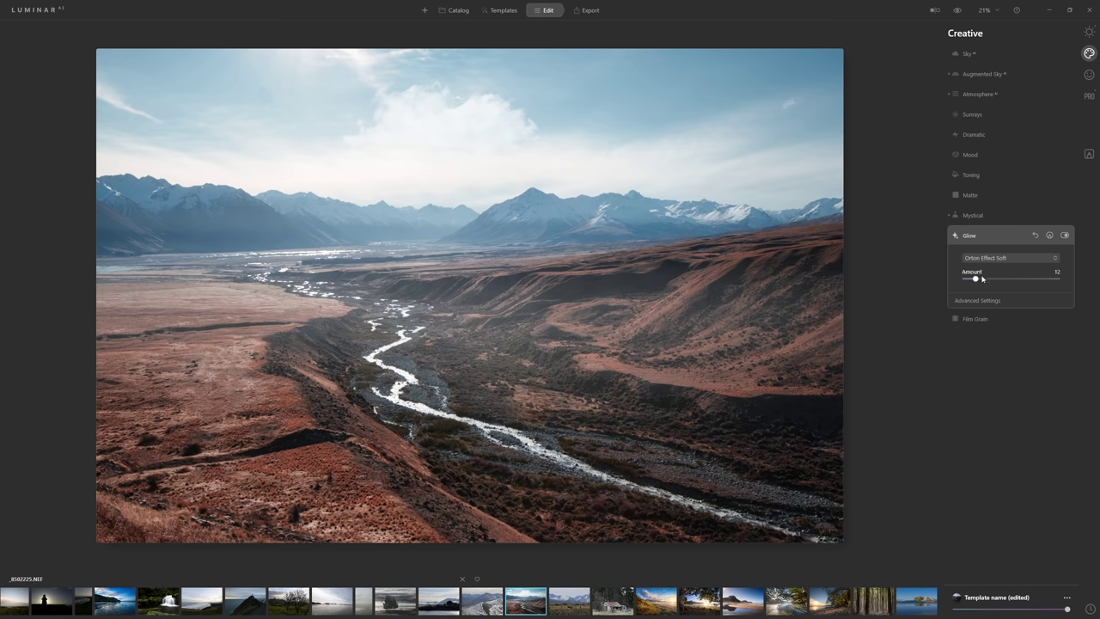
# Lower Glow Amount to 7 and Mystical Amount to 12, and slightly reduce the template amount.
pyautogui.moveTo(976, 281); pyautogui.dragTo(972, 283)
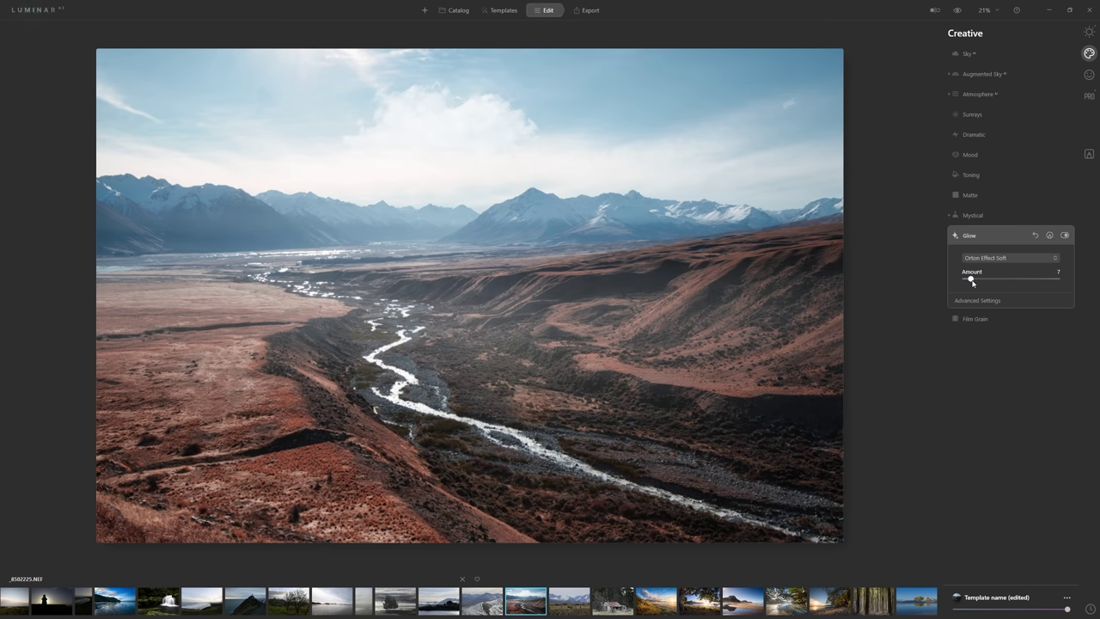
pyautogui.click(973, 215)
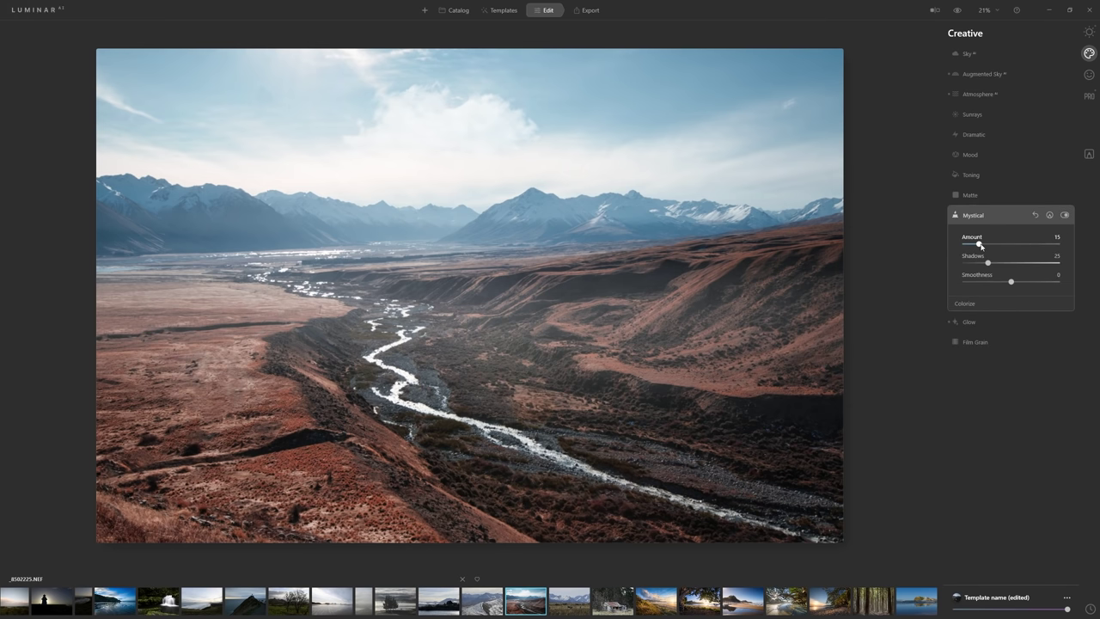
pyautogui.moveTo(980, 245); pyautogui.dragTo(977, 250)
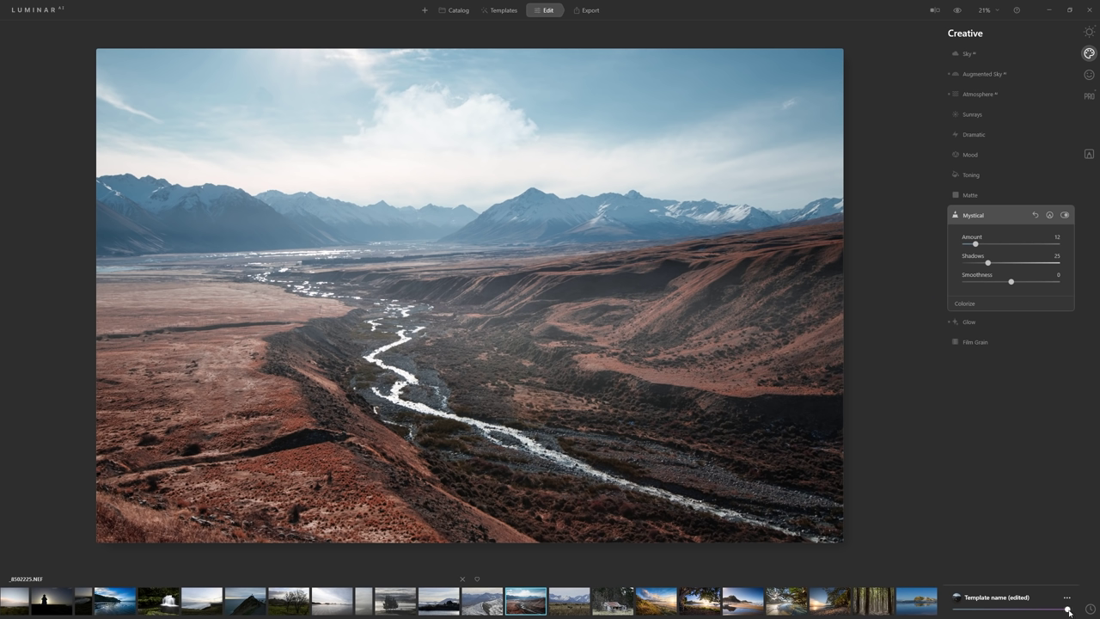
pyautogui.moveTo(1068, 610)
pyautogui.mouseDown()
pyautogui.moveTo(955, 610)
pyautogui.moveTo(1092, 615)
pyautogui.moveTo(1024, 609)
pyautogui.moveTo(1067, 609)
pyautogui.mouseUp()
# Try the Anaheim LUT in the Mood tool.
pyautogui.click(974, 158)
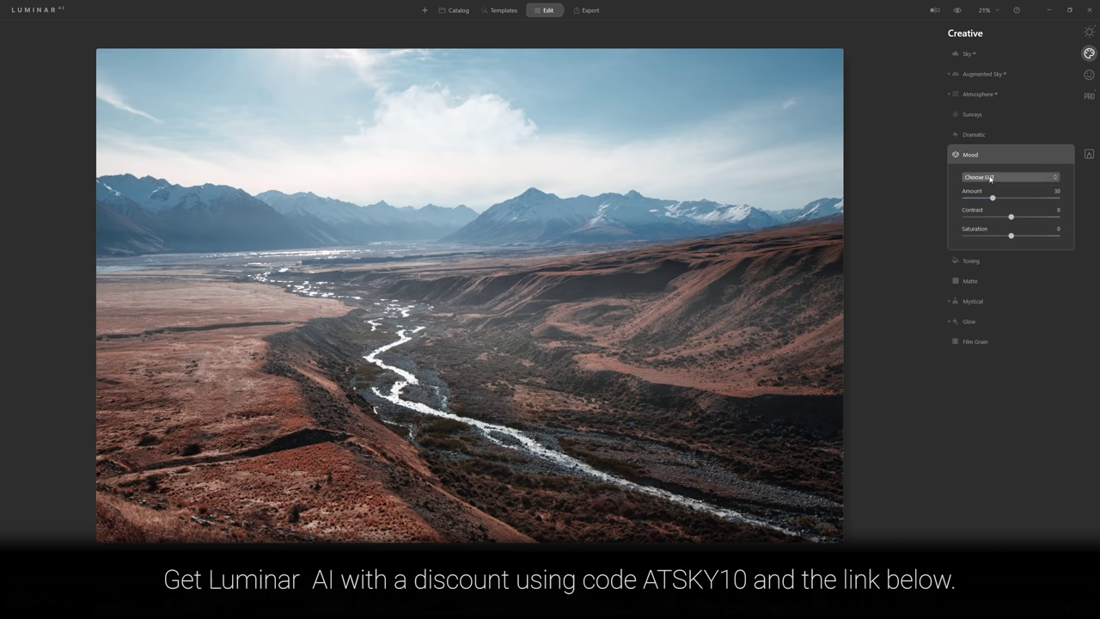
pyautogui.click(989, 178)
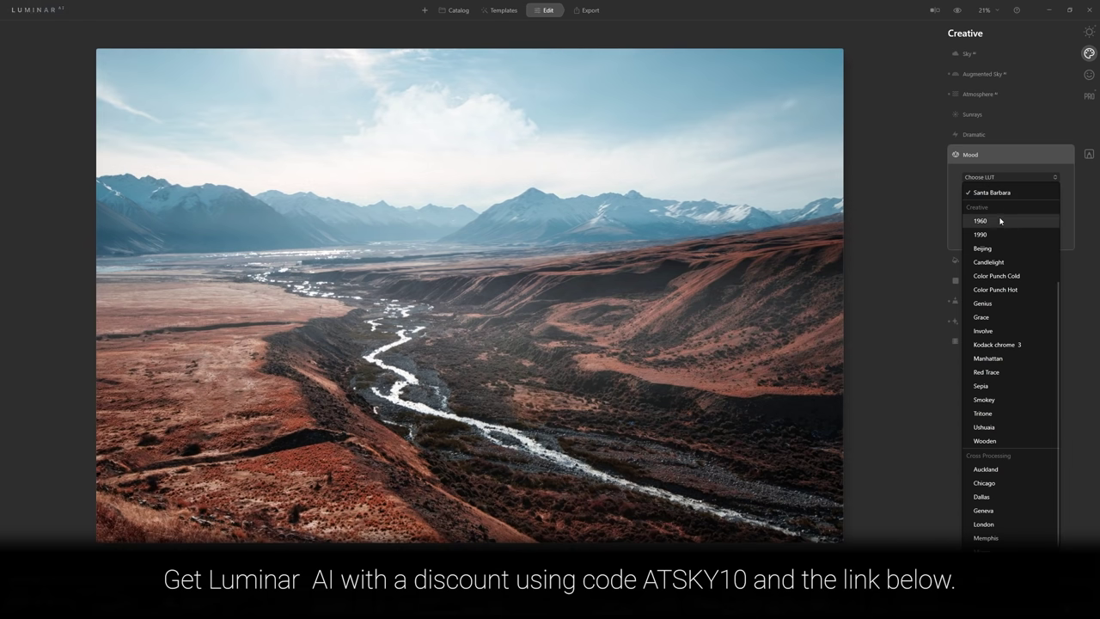
pyautogui.scroll(3, 1013, 233)
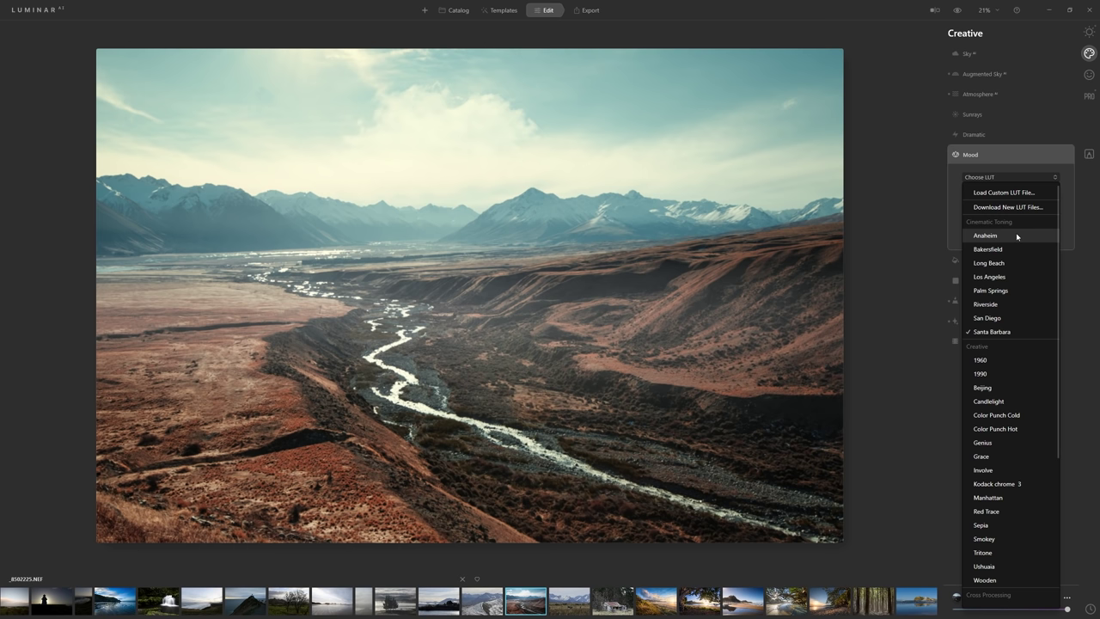
pyautogui.click(1005, 237)
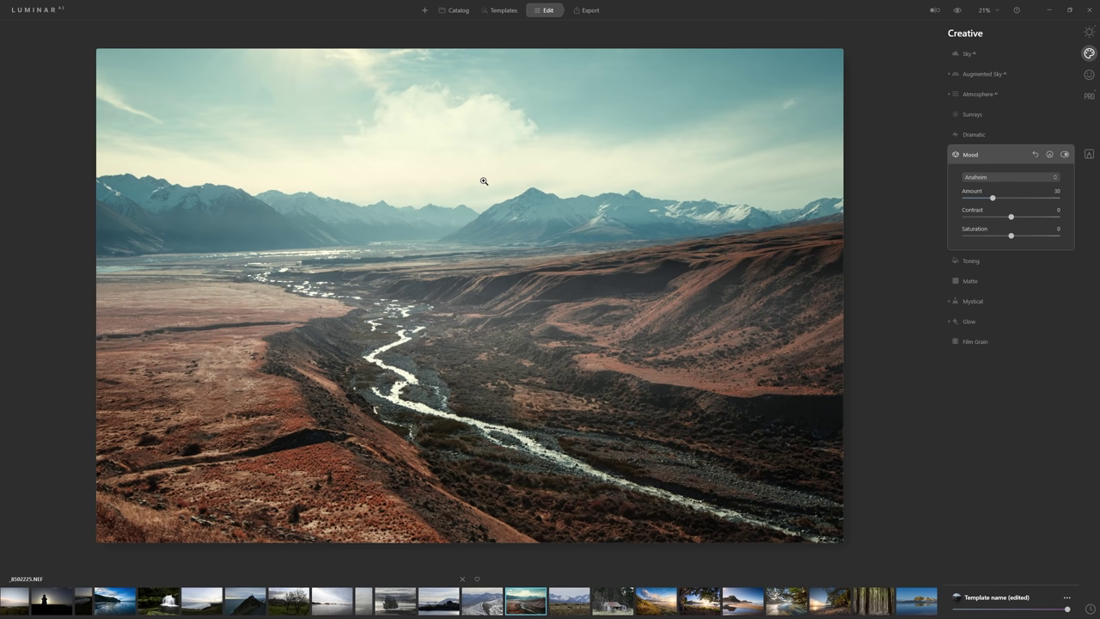
# Switch the Mood LUT to Santa Barbara and set its Amount to 30.
pyautogui.click(998, 176)
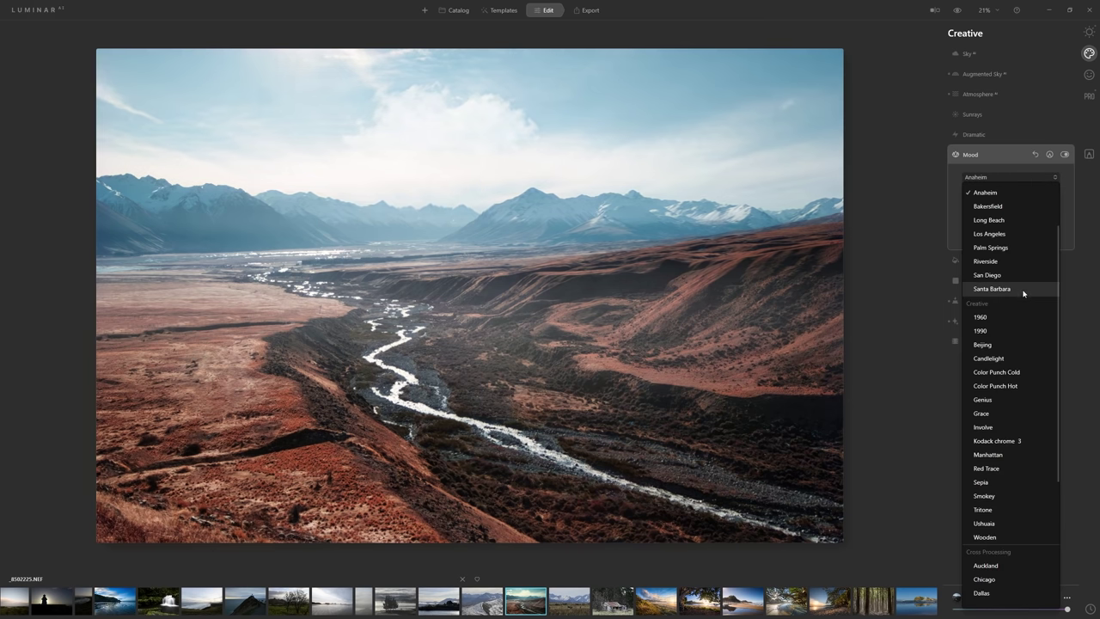
pyautogui.click(997, 289)
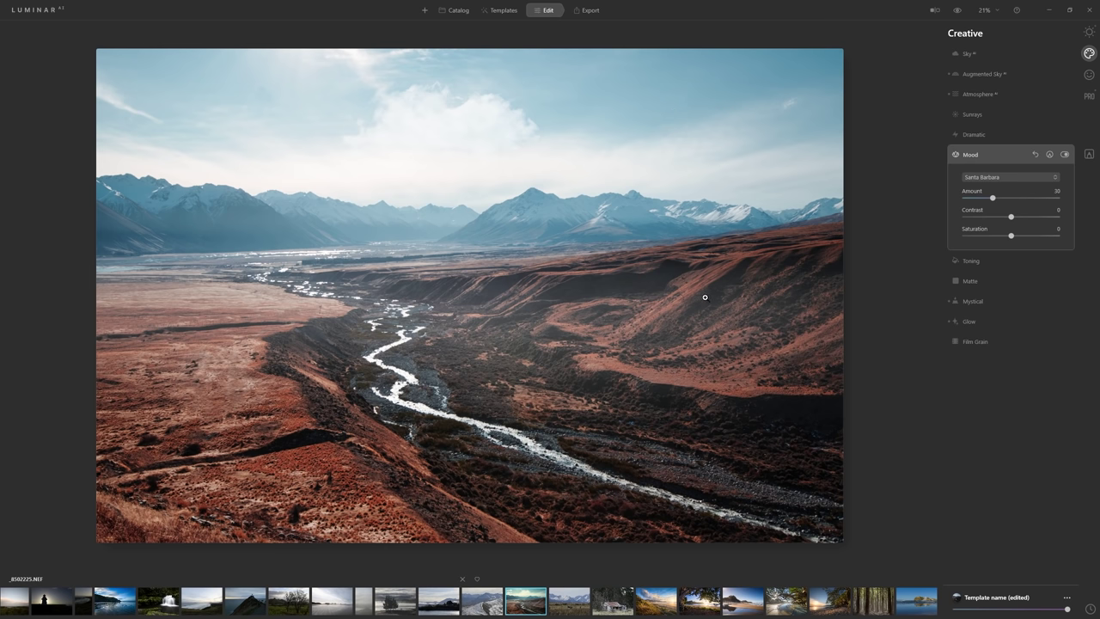
pyautogui.click(1011, 177)
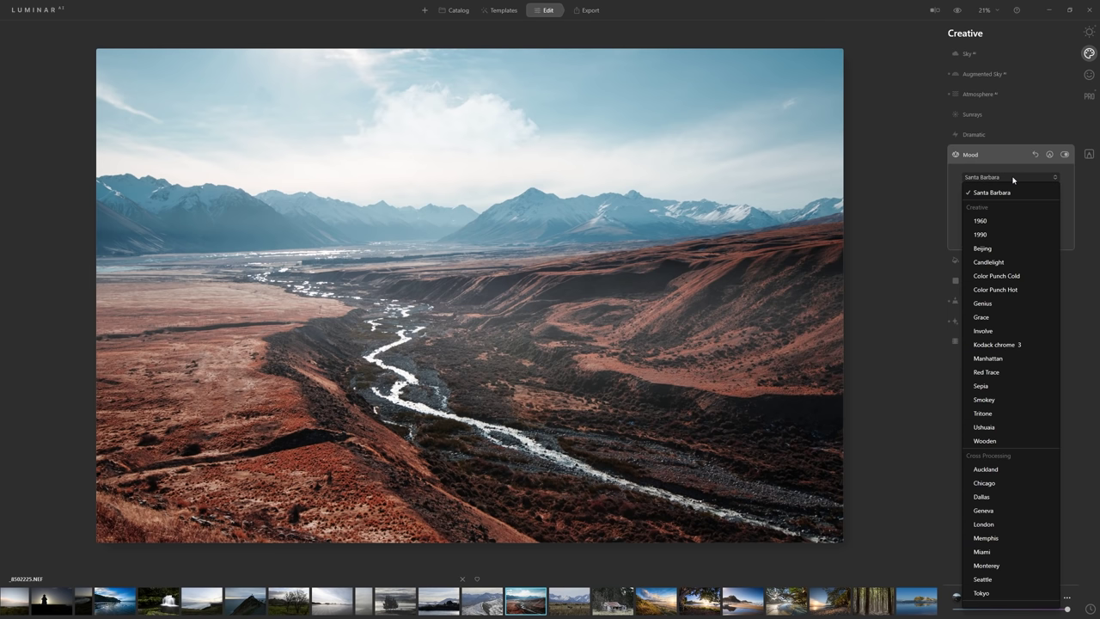
pyautogui.scroll(4, 997, 249)
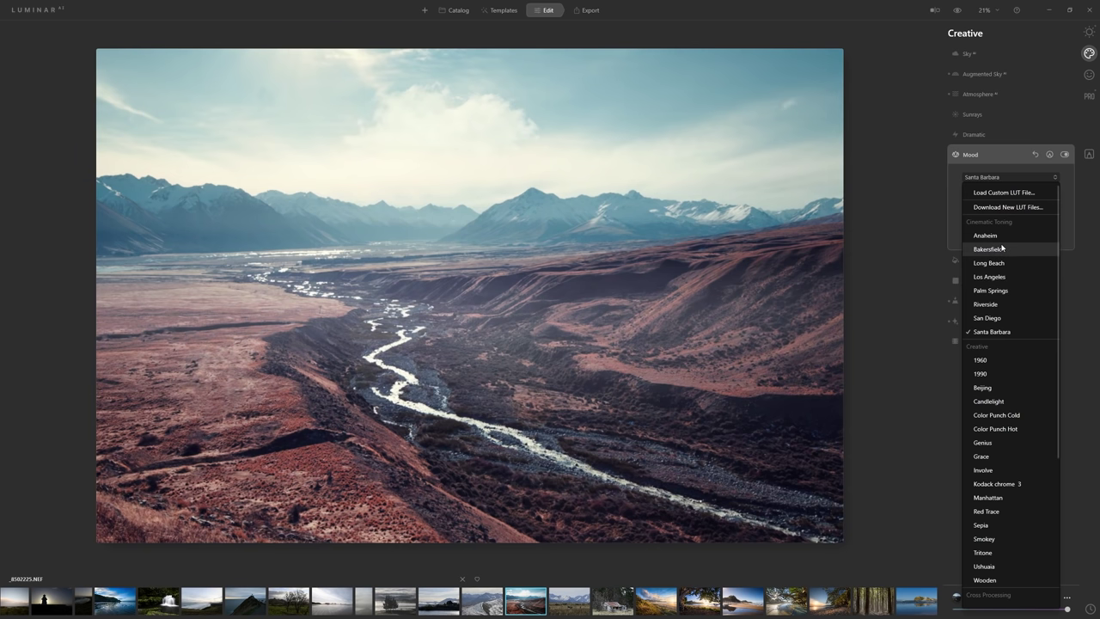
pyautogui.click(993, 332)
pyautogui.moveTo(992, 198)
pyautogui.mouseDown()
pyautogui.moveTo(1057, 197)
pyautogui.moveTo(928, 216)
pyautogui.moveTo(1018, 216)
pyautogui.moveTo(995, 219)
pyautogui.mouseUp()
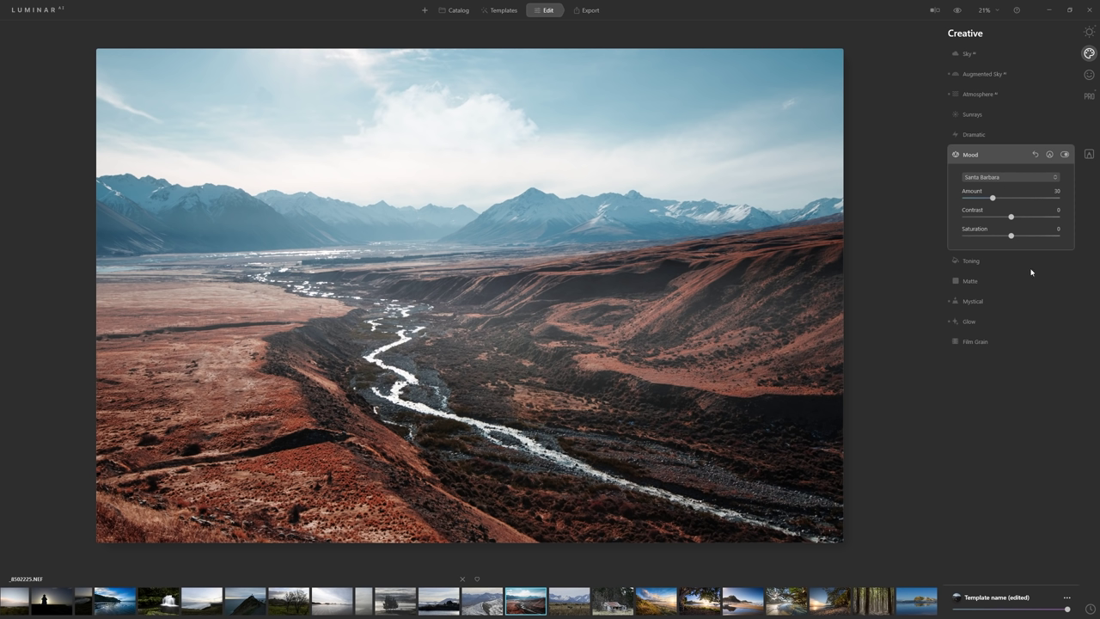
# Add a Basic local layer: Exposure -1.67, Warmth -10, Highlights -15, Saturation -23, Vibrance -12.
pyautogui.click(1087, 154)
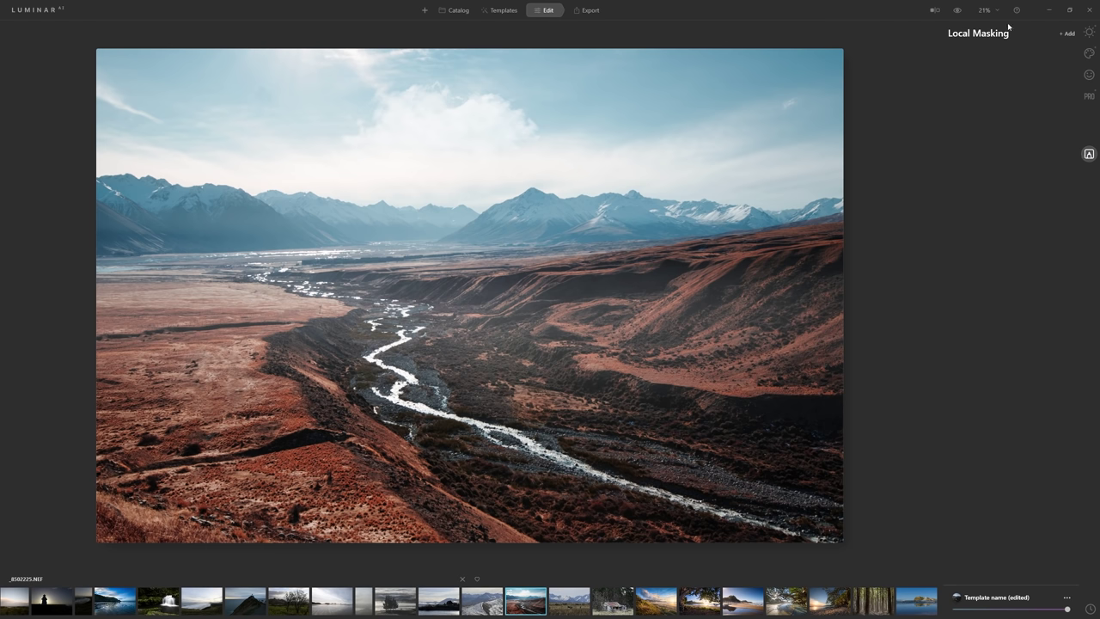
pyautogui.click(1062, 32)
pyautogui.click(1059, 50)
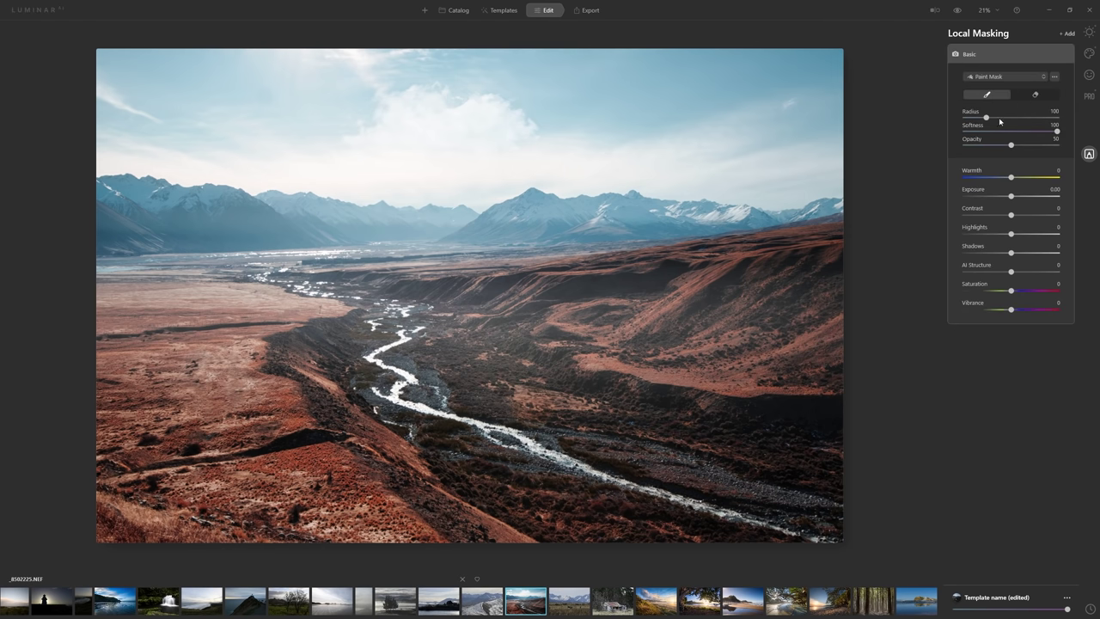
pyautogui.moveTo(1012, 197); pyautogui.dragTo(995, 197)
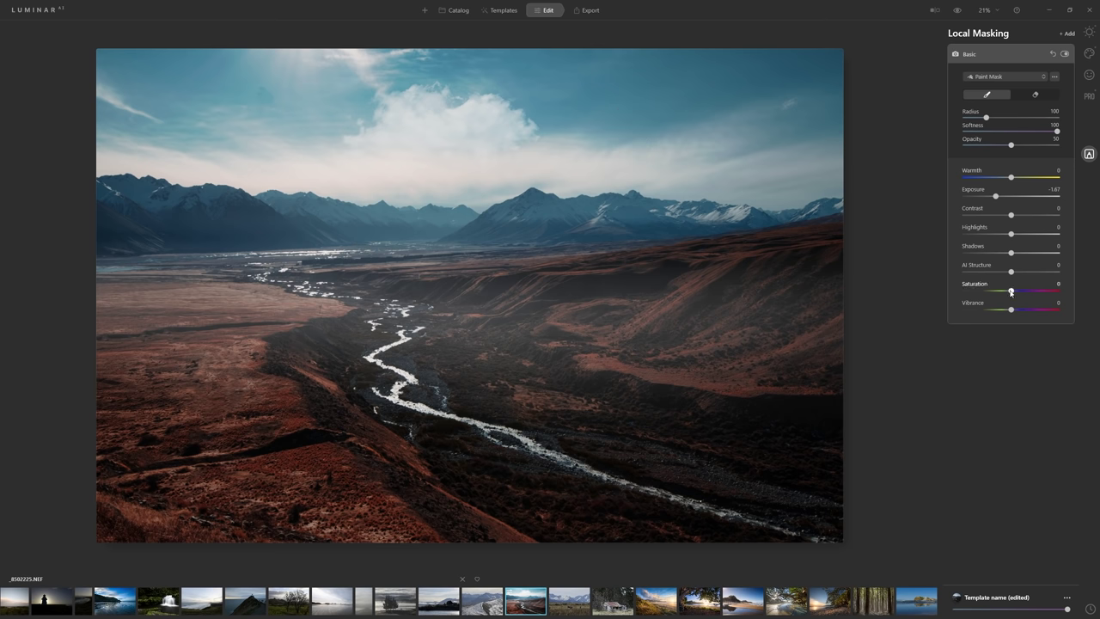
pyautogui.moveTo(1011, 291); pyautogui.dragTo(1002, 298)
pyautogui.moveTo(1012, 178); pyautogui.dragTo(1007, 178)
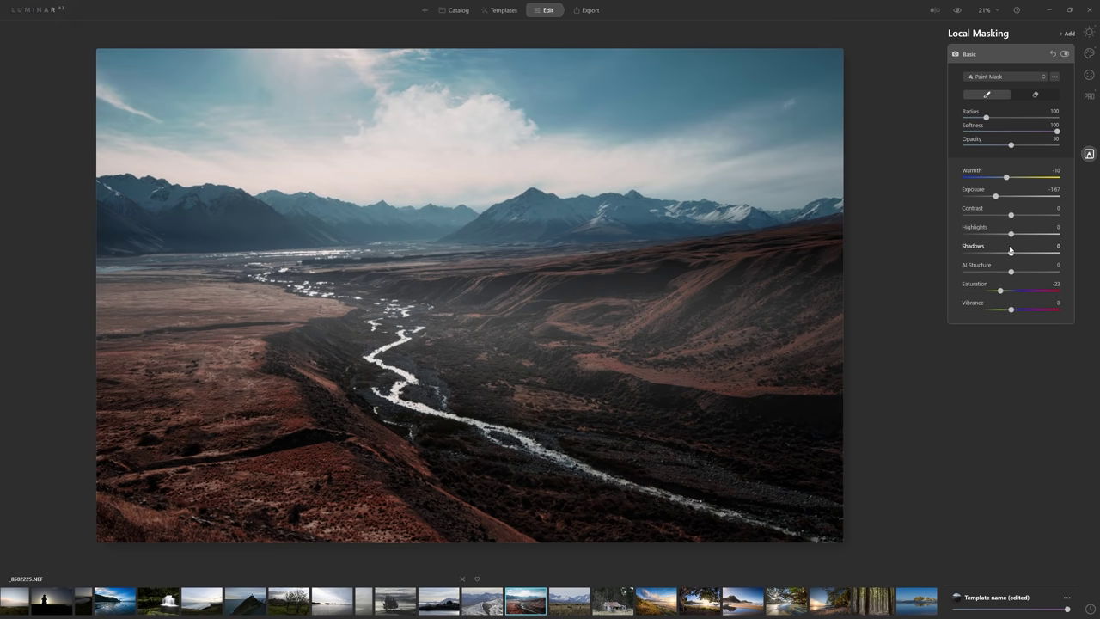
pyautogui.moveTo(1011, 235); pyautogui.dragTo(1033, 274)
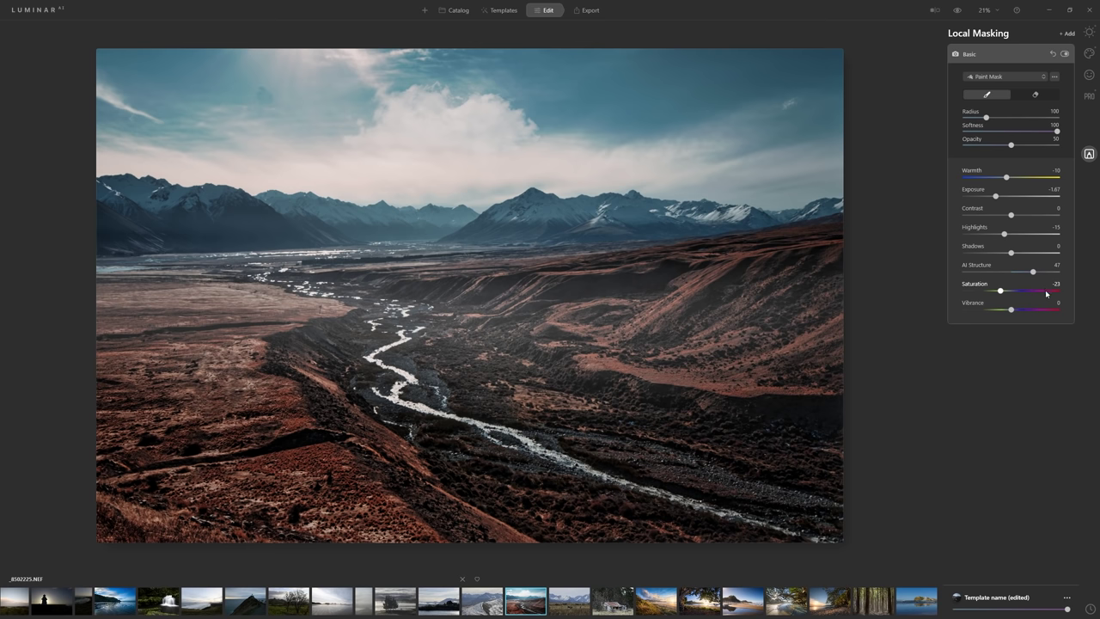
pyautogui.moveTo(1012, 311); pyautogui.dragTo(1004, 313)
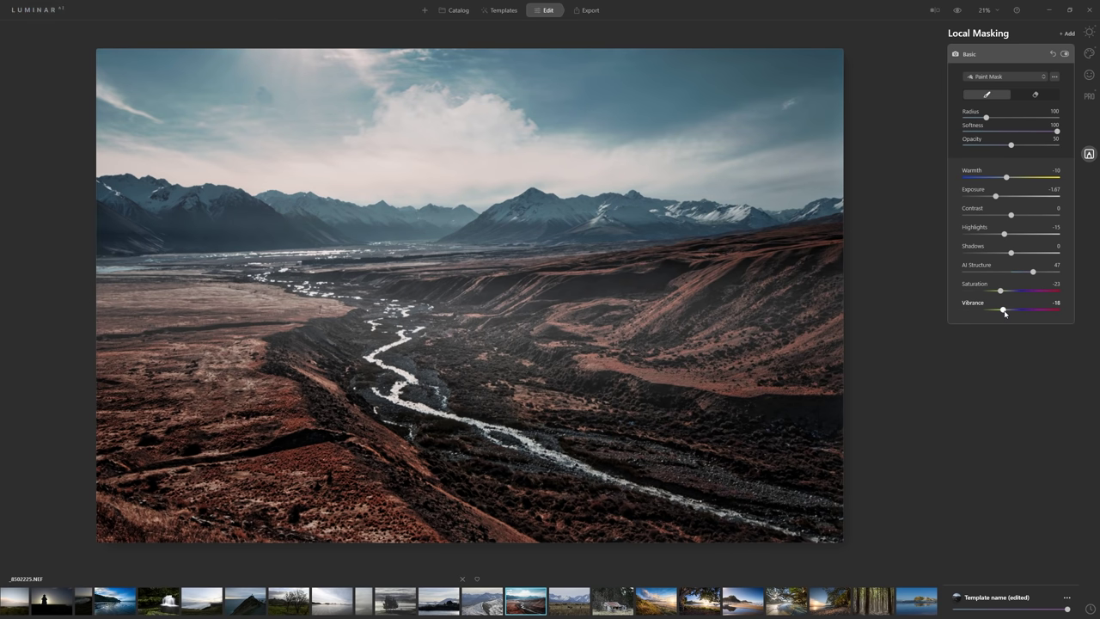
pyautogui.moveTo(1004, 312)
pyautogui.mouseDown()
pyautogui.moveTo(977, 313)
pyautogui.moveTo(1017, 312)
pyautogui.moveTo(1007, 325)
pyautogui.mouseUp()
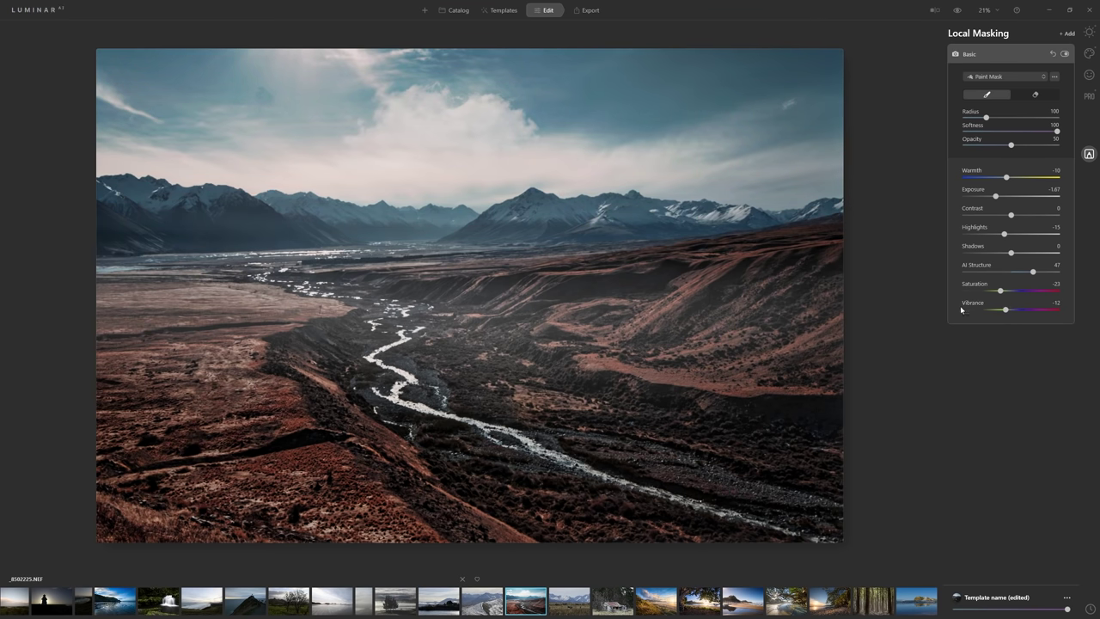
# Switch the layer to a Gradient Mask and position it over the sky.
pyautogui.click(1042, 77)
pyautogui.click(1007, 69)
pyautogui.moveTo(584, 138); pyautogui.dragTo(588, 254)
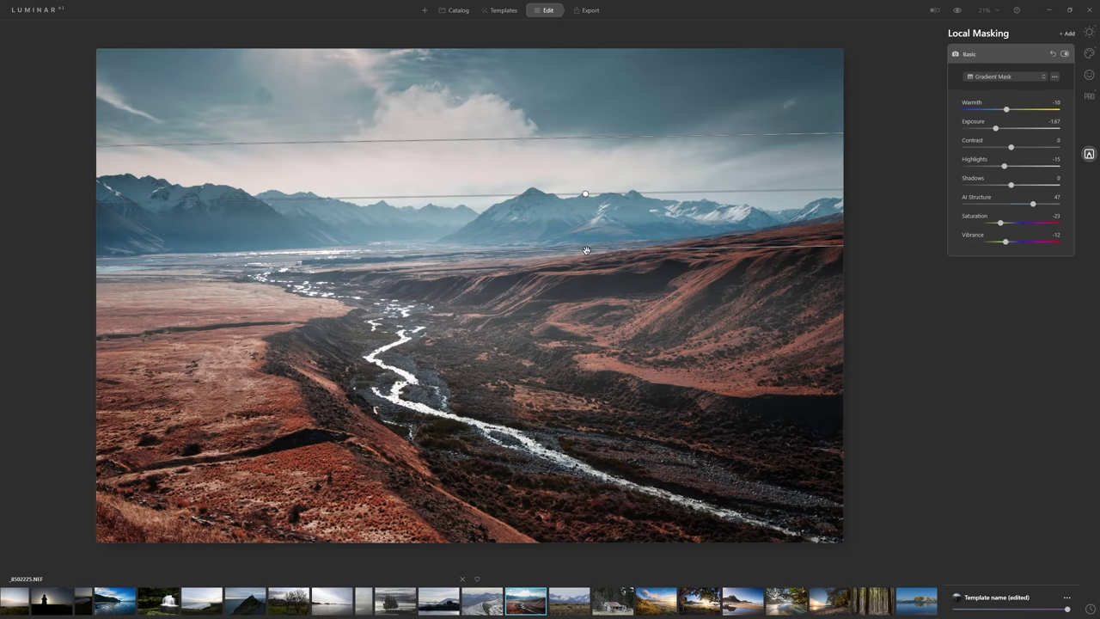
pyautogui.moveTo(583, 191)
pyautogui.mouseDown()
pyautogui.moveTo(593, 63)
pyautogui.moveTo(599, 181)
pyautogui.mouseUp()
# Add another Basic layer and paint its mask over the left fields with radius 292.
pyautogui.click(1068, 34)
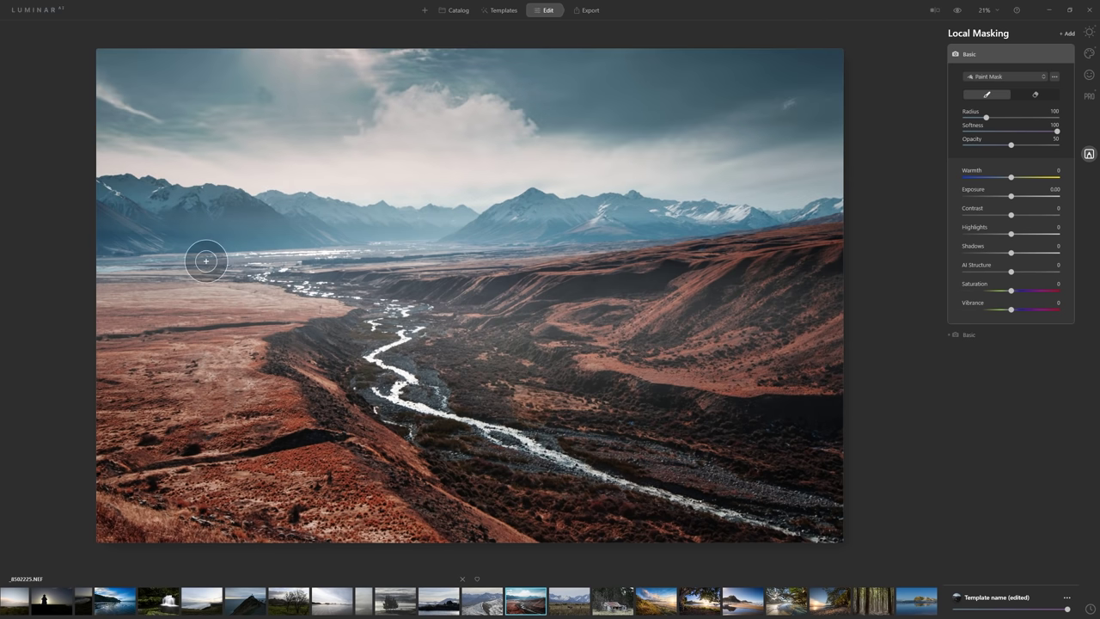
pyautogui.press(']')
pyautogui.press(']')
pyautogui.press(']')
pyautogui.press(']')
pyautogui.moveTo(102, 288)
pyautogui.mouseDown()
pyautogui.moveTo(269, 318)
pyautogui.moveTo(124, 301)
pyautogui.moveTo(128, 352)
pyautogui.moveTo(224, 361)
pyautogui.moveTo(130, 489)
pyautogui.moveTo(181, 388)
pyautogui.moveTo(166, 314)
pyautogui.moveTo(214, 393)
pyautogui.moveTo(90, 494)
pyautogui.mouseUp()
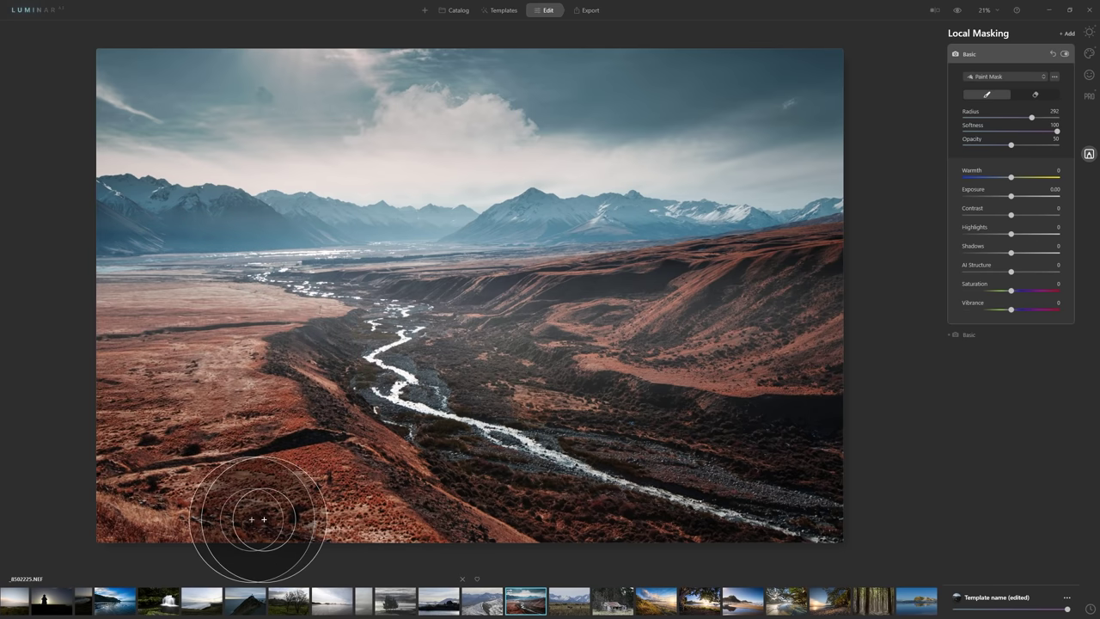
pyautogui.moveTo(224, 473)
pyautogui.mouseDown()
pyautogui.moveTo(147, 422)
pyautogui.moveTo(183, 384)
pyautogui.moveTo(164, 327)
pyautogui.mouseUp()
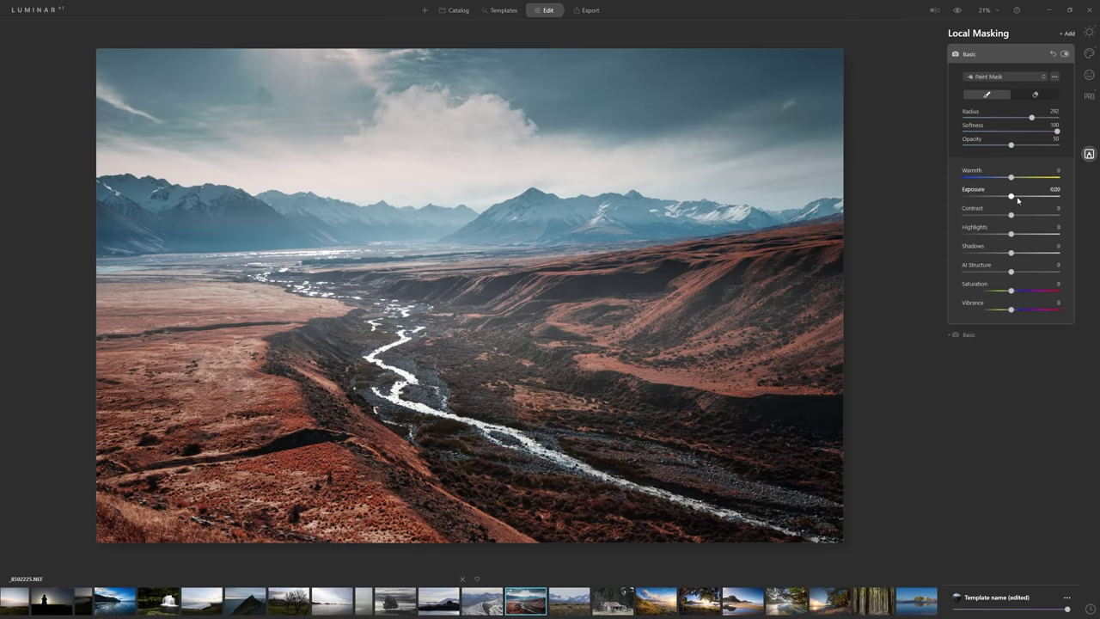
# Set the painted fields' Exposure -0.51, Highlights -10 and Saturation -18.
pyautogui.moveTo(1012, 197)
pyautogui.mouseDown()
pyautogui.moveTo(992, 201)
pyautogui.moveTo(1007, 206)
pyautogui.mouseUp()
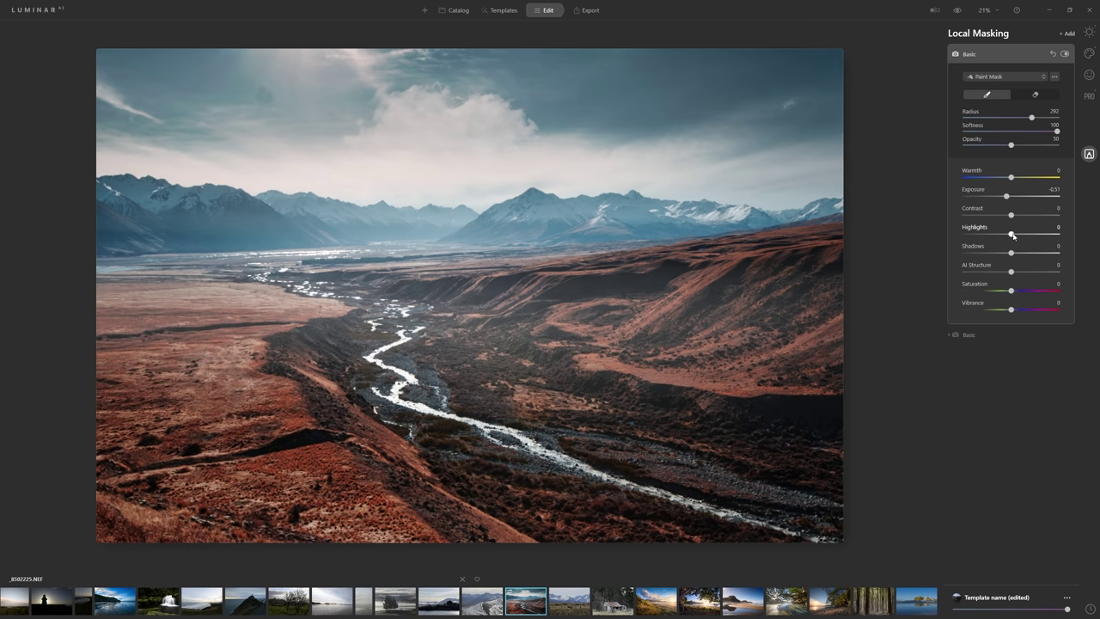
pyautogui.moveTo(1010, 233); pyautogui.dragTo(1006, 234)
pyautogui.moveTo(1012, 293); pyautogui.dragTo(1001, 293)
# Add a third layer, paint its mask along the river valley, and boost exposure to check coverage.
pyautogui.click(1063, 53)
pyautogui.moveTo(822, 520)
pyautogui.mouseDown()
pyautogui.moveTo(398, 333)
pyautogui.moveTo(465, 334)
pyautogui.moveTo(376, 356)
pyautogui.moveTo(442, 371)
pyautogui.moveTo(779, 518)
pyautogui.mouseUp()
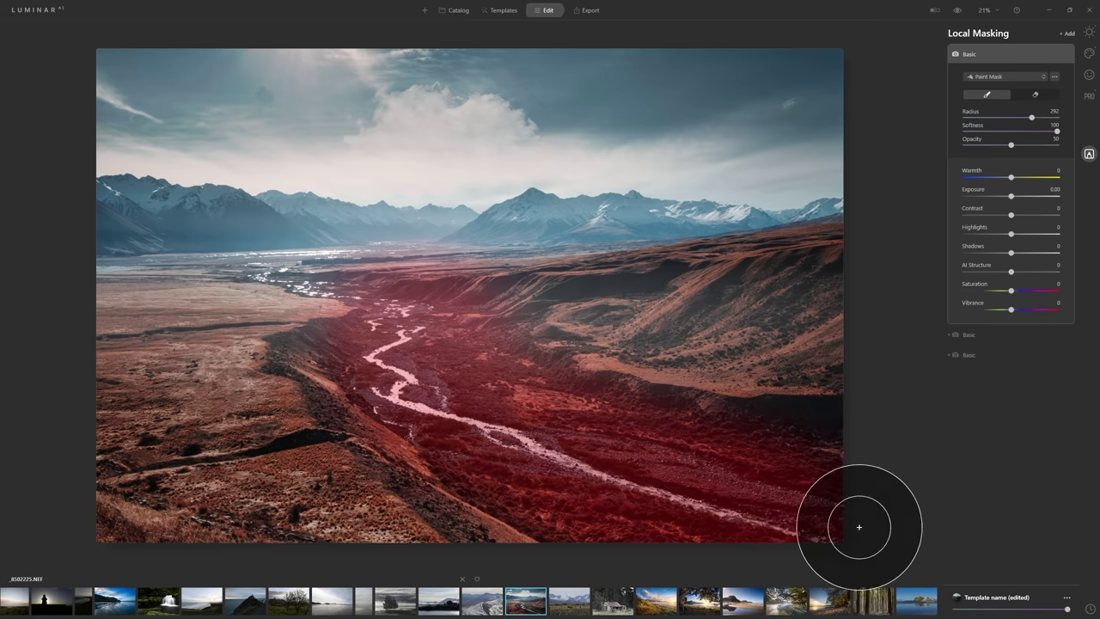
pyautogui.moveTo(807, 518)
pyautogui.mouseDown()
pyautogui.moveTo(479, 425)
pyautogui.moveTo(591, 479)
pyautogui.moveTo(803, 530)
pyautogui.moveTo(496, 411)
pyautogui.moveTo(385, 322)
pyautogui.mouseUp()
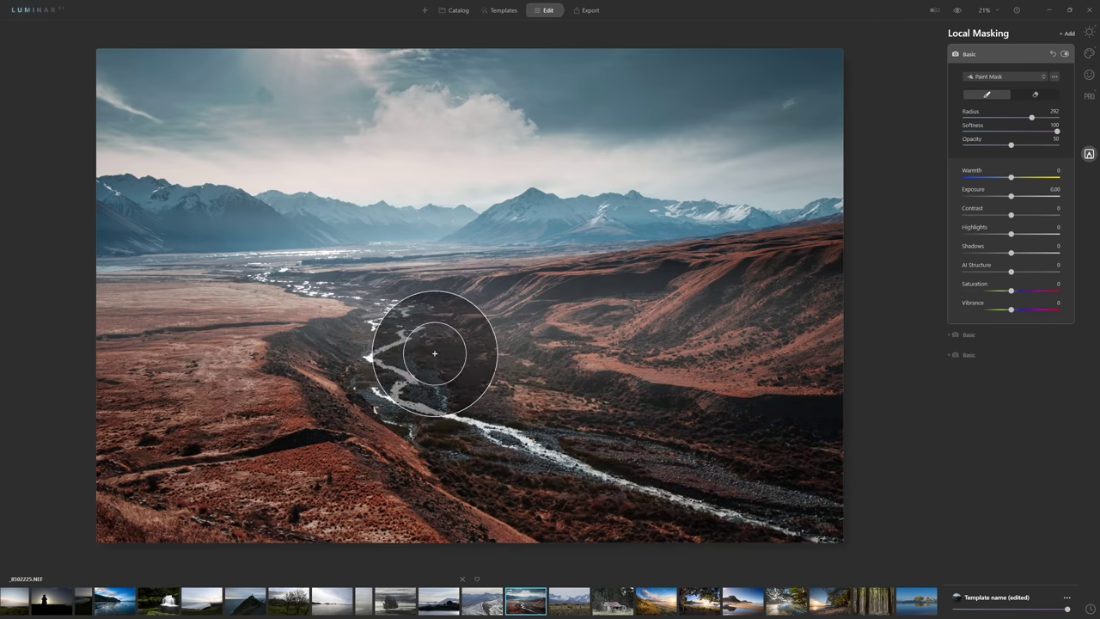
pyautogui.moveTo(846, 536)
pyautogui.mouseDown()
pyautogui.moveTo(762, 503)
pyautogui.moveTo(836, 519)
pyautogui.mouseUp()
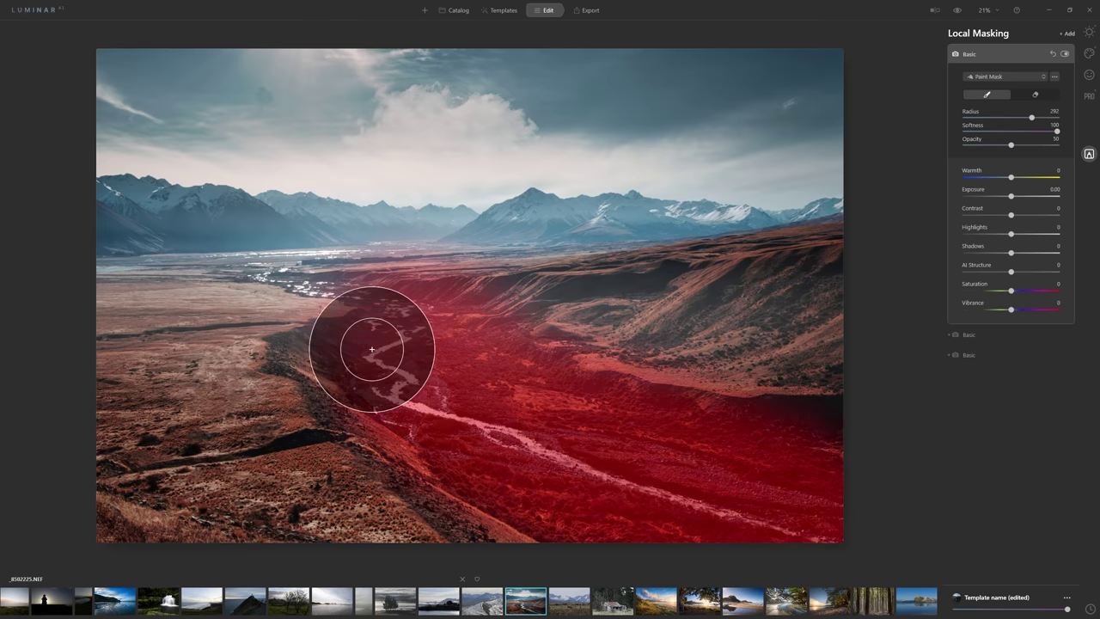
pyautogui.moveTo(1010, 196)
pyautogui.mouseDown()
pyautogui.moveTo(1051, 196)
pyautogui.moveTo(1074, 211)
pyautogui.moveTo(1043, 213)
pyautogui.moveTo(1073, 214)
pyautogui.mouseUp()
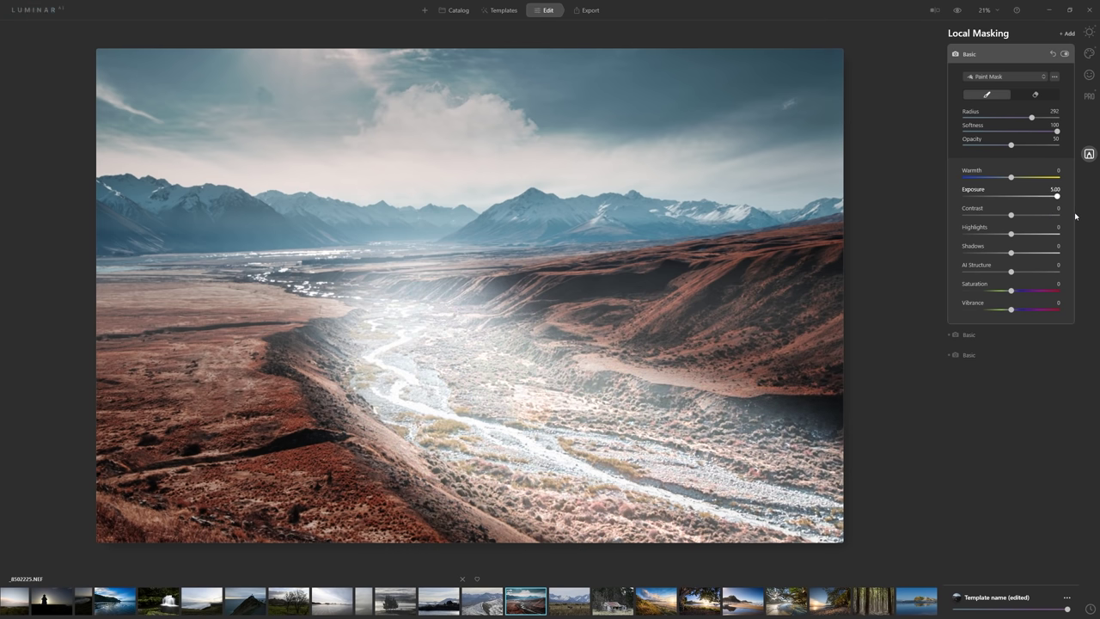
# Erase the mask's spill onto the slopes and reset its Exposure to 0.00.
pyautogui.click(1034, 96)
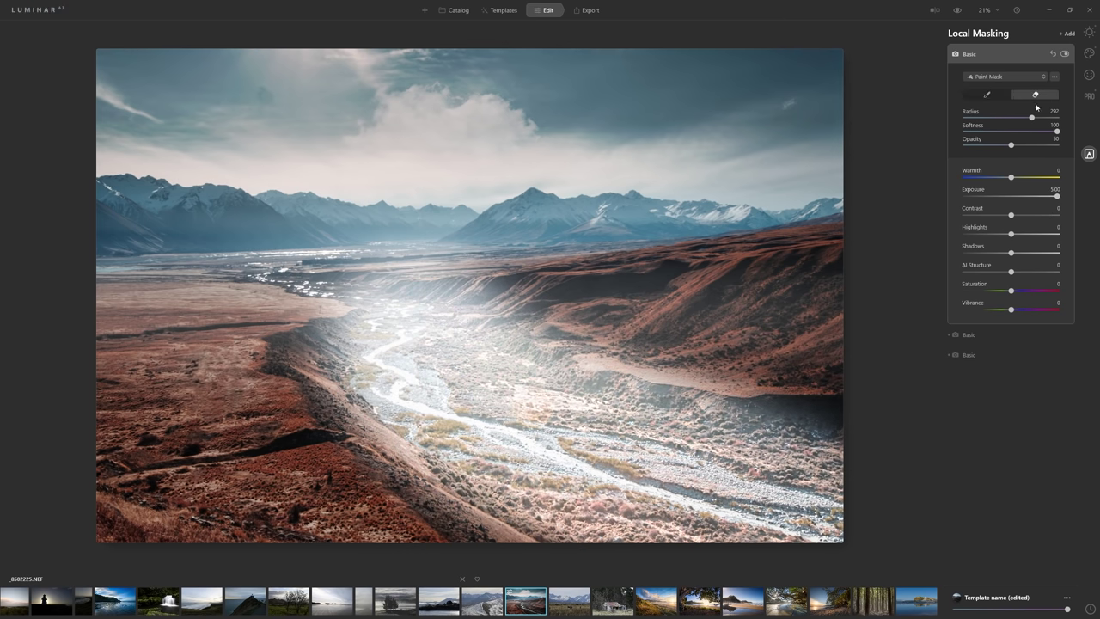
pyautogui.moveTo(478, 237)
pyautogui.mouseDown()
pyautogui.moveTo(509, 268)
pyautogui.moveTo(506, 313)
pyautogui.moveTo(490, 295)
pyautogui.moveTo(550, 346)
pyautogui.mouseUp()
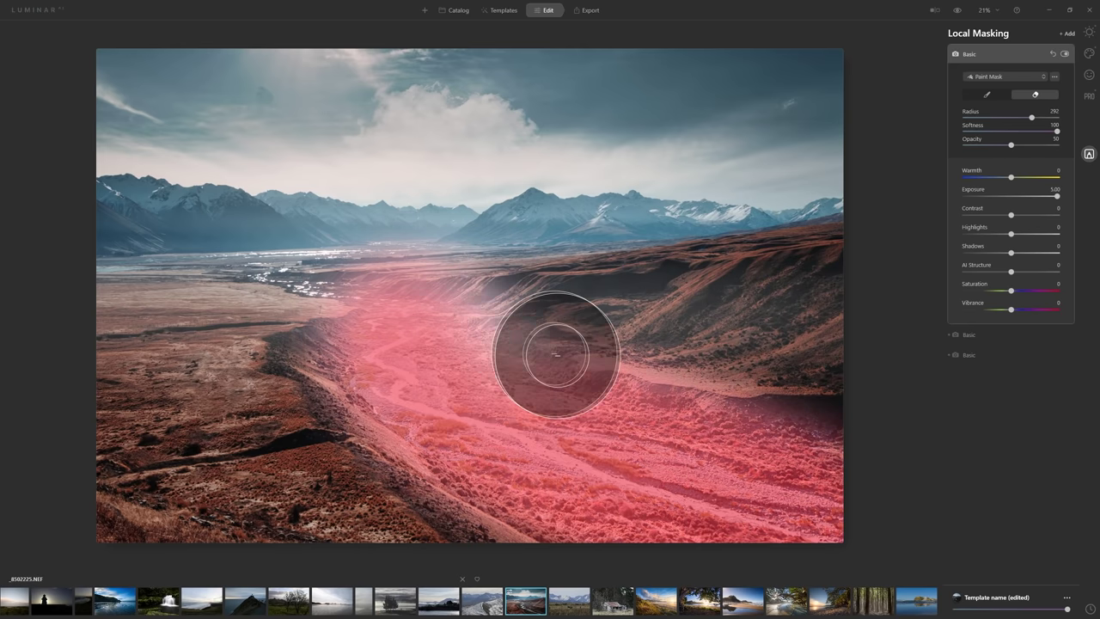
pyautogui.moveTo(475, 271); pyautogui.dragTo(491, 290)
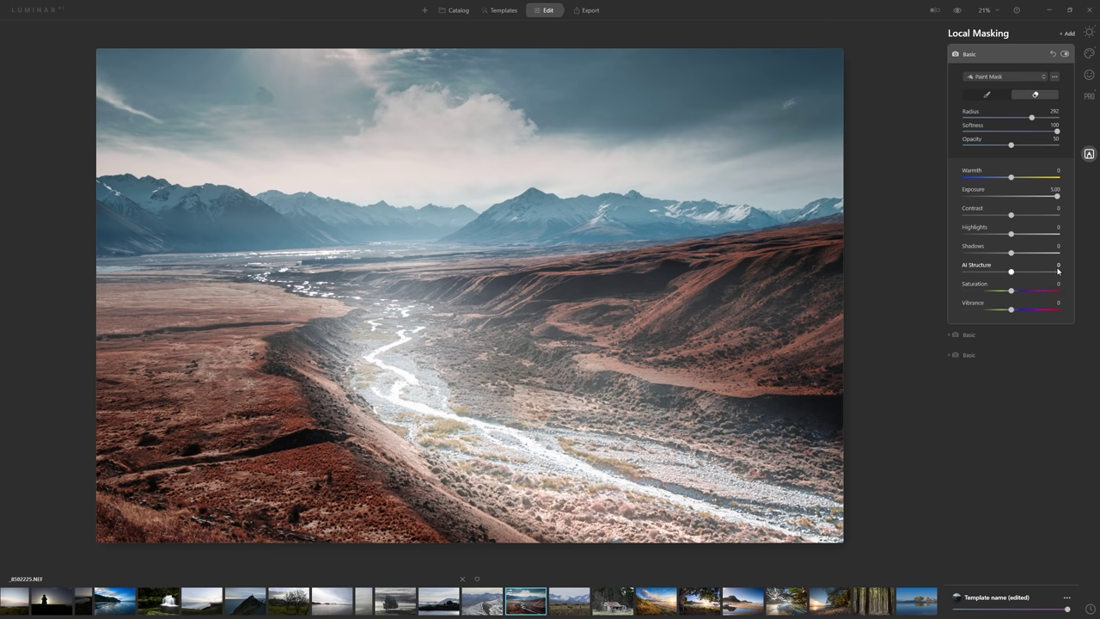
pyautogui.hotkey('ctrl', 'z')
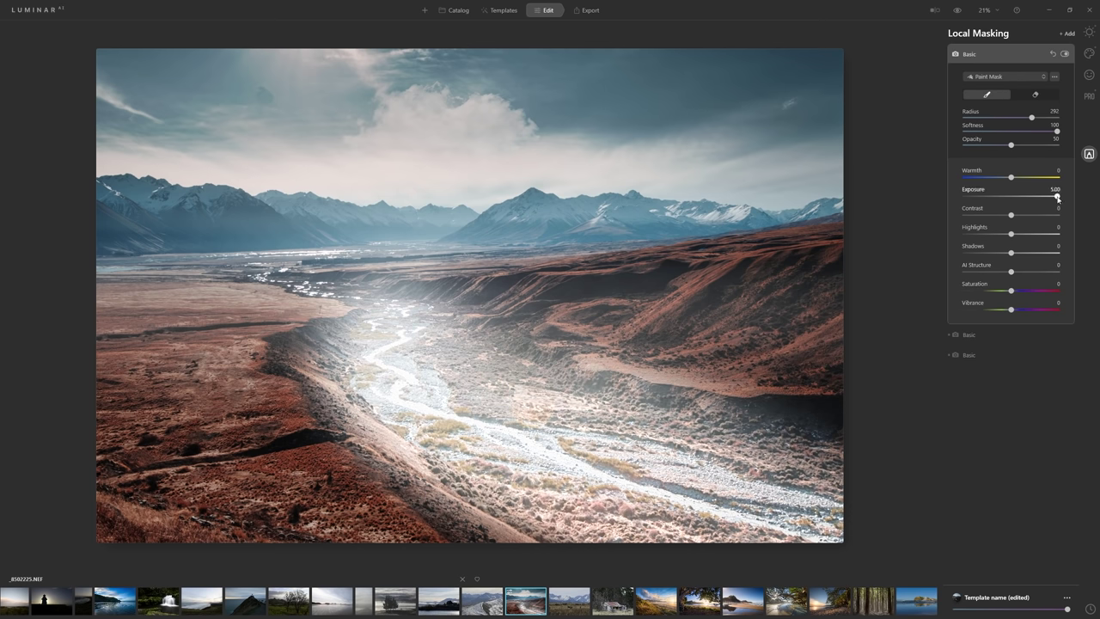
pyautogui.moveTo(1057, 197); pyautogui.dragTo(1014, 197)
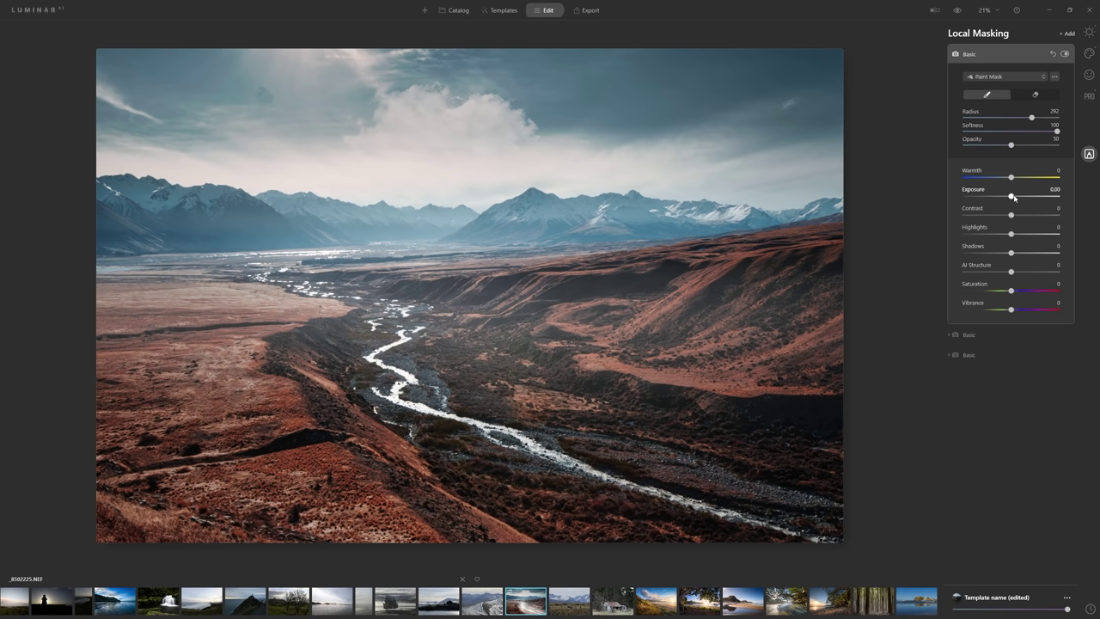
# Set the valley layer to Exposure 0.74, Contrast 11, Shadows 32 and AI Structure 11.
pyautogui.moveTo(1013, 198); pyautogui.dragTo(1019, 199)
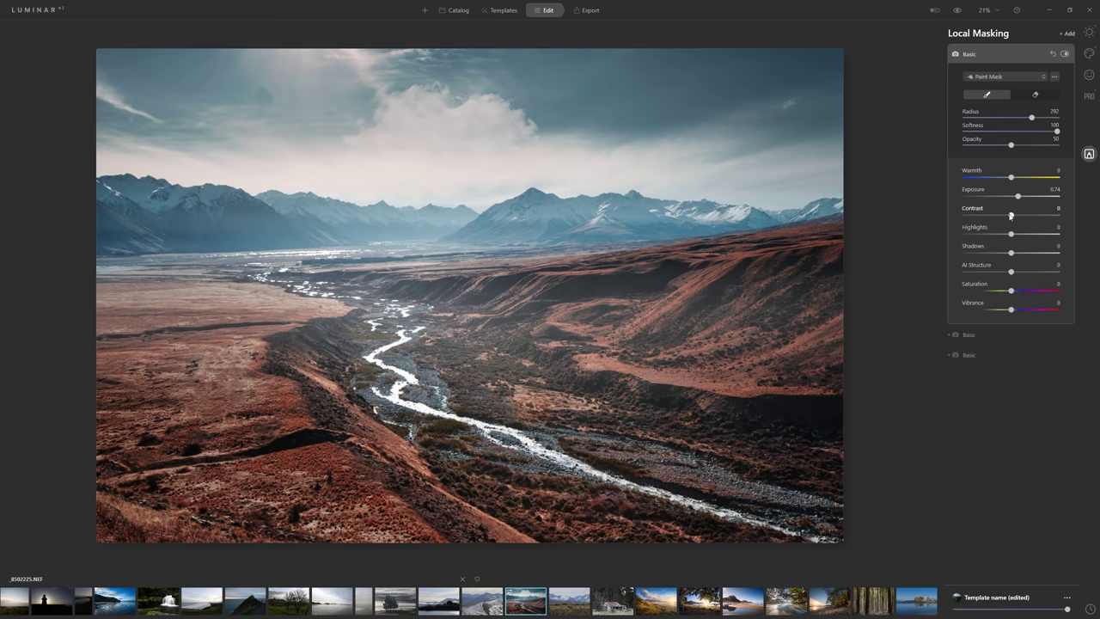
pyautogui.moveTo(1011, 215); pyautogui.dragTo(1028, 256)
pyautogui.moveTo(1033, 275); pyautogui.dragTo(1044, 275)
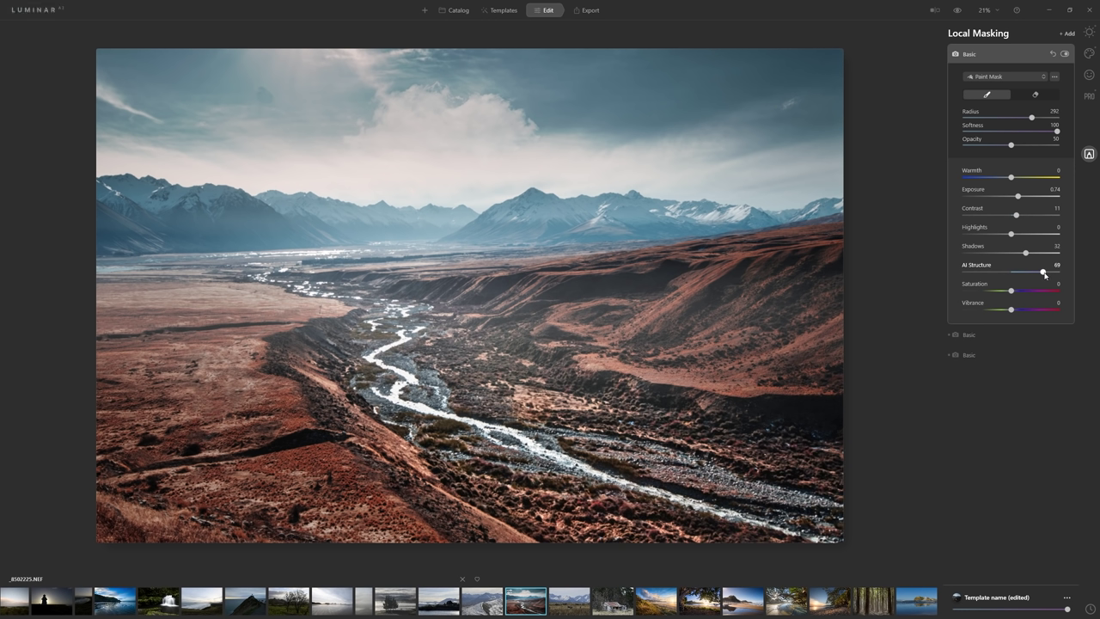
pyautogui.moveTo(1044, 275); pyautogui.dragTo(1079, 275)
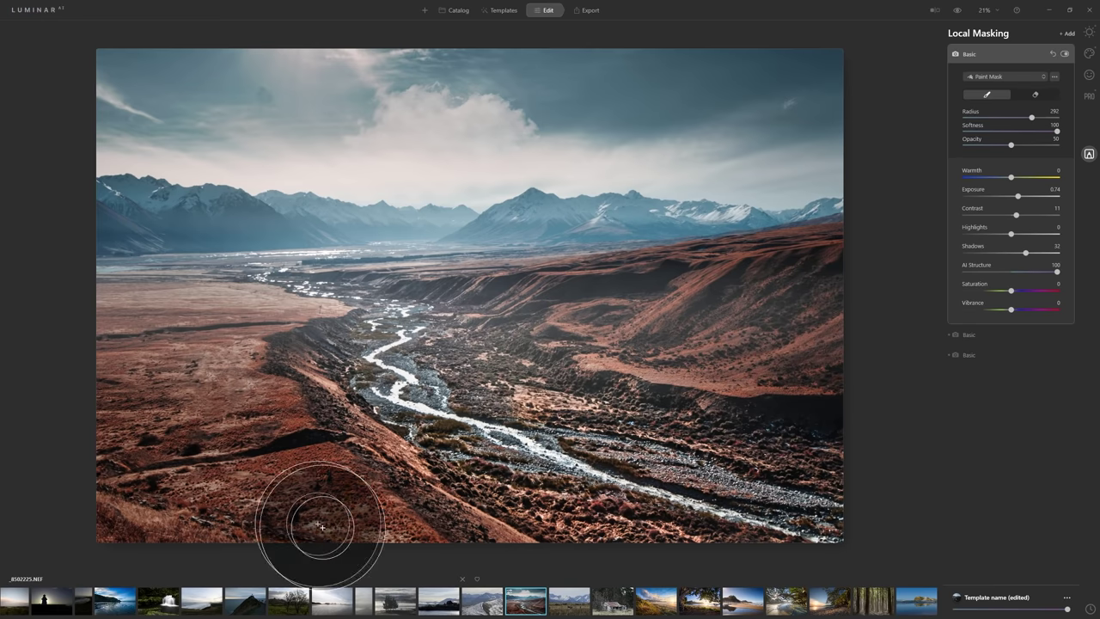
pyautogui.moveTo(1056, 272); pyautogui.dragTo(1016, 274)
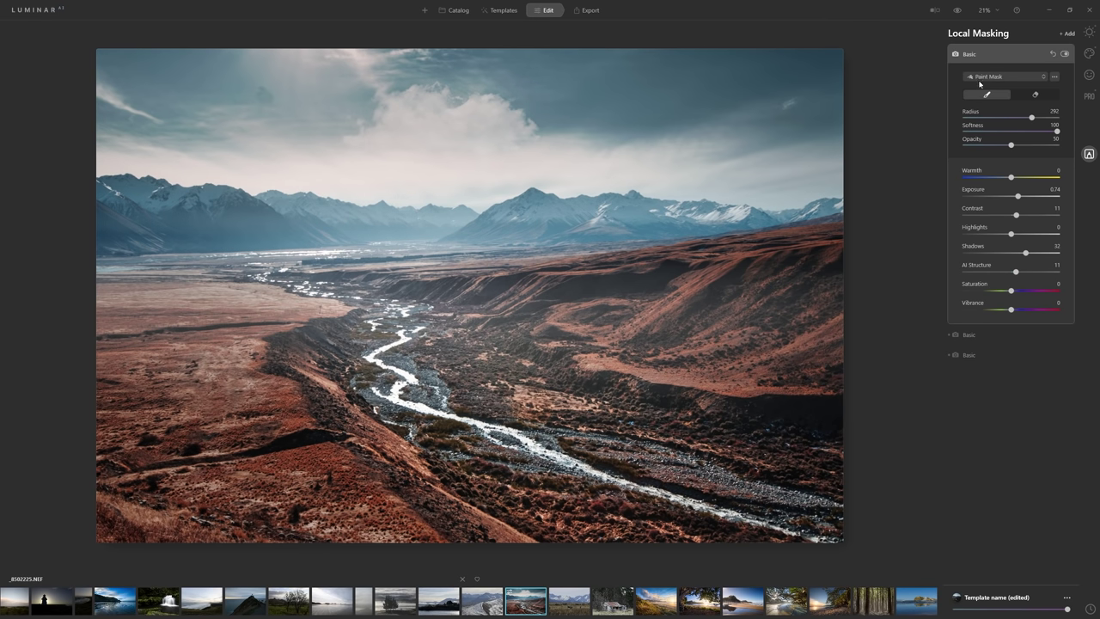
# Compare the valley layer on and off, then set AI Structure 8, Shadows 17, Saturation 47.
pyautogui.click(1065, 54)
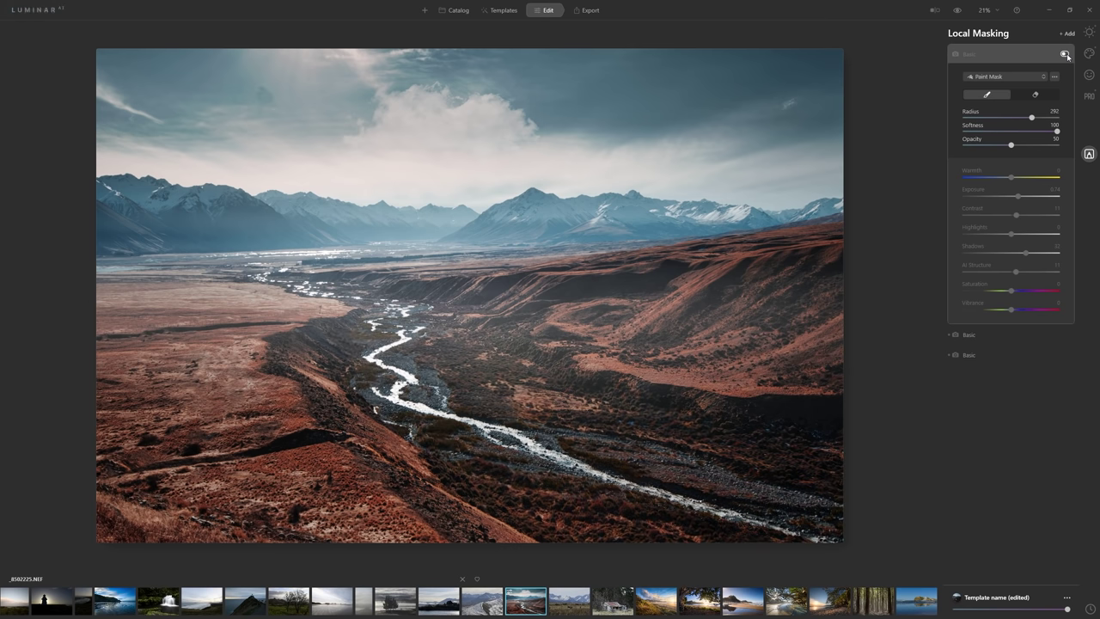
pyautogui.click(1066, 54)
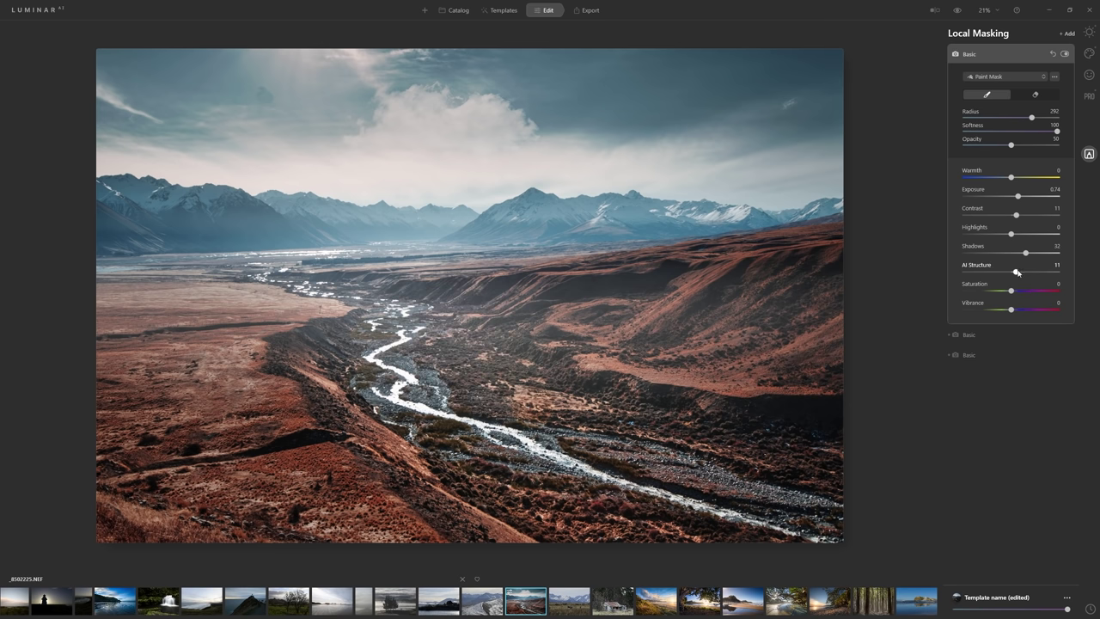
pyautogui.moveTo(1018, 273); pyautogui.dragTo(1021, 256)
pyautogui.moveTo(1011, 299); pyautogui.dragTo(1034, 297)
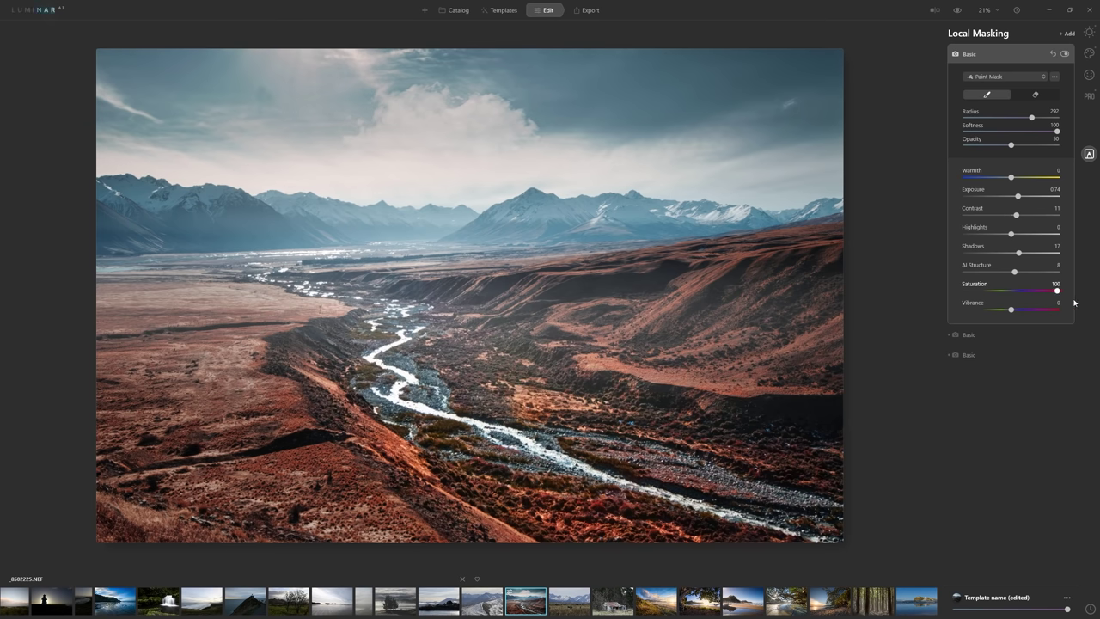
pyautogui.moveTo(1065, 302); pyautogui.dragTo(1034, 309)
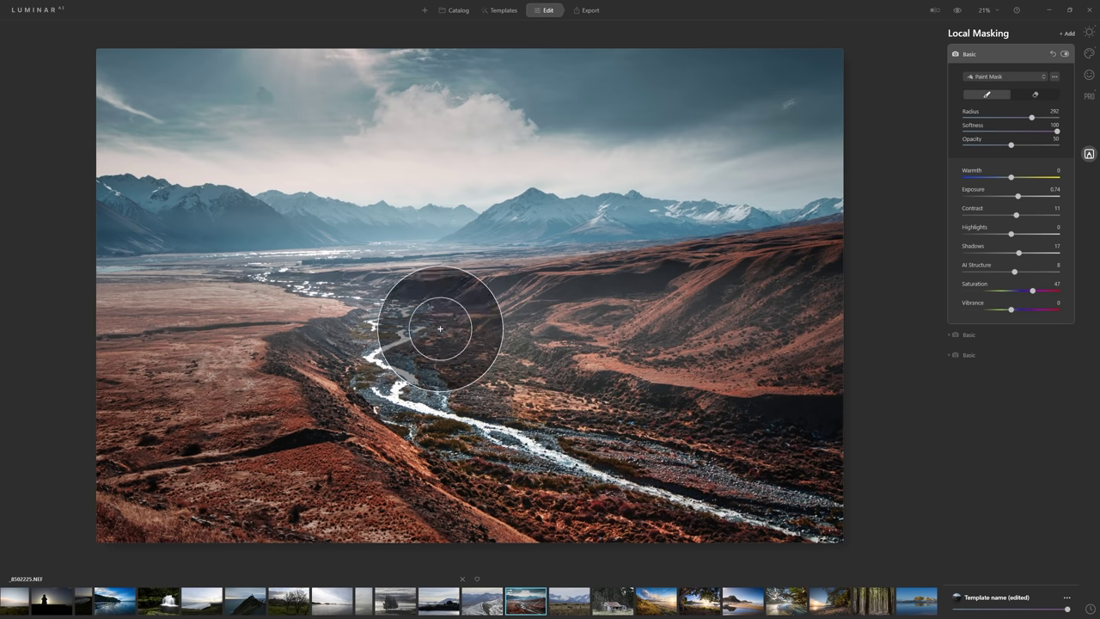
# Ease the sky gradient layer's Exposure to -1.07 and compare it with the original.
pyautogui.click(971, 355)
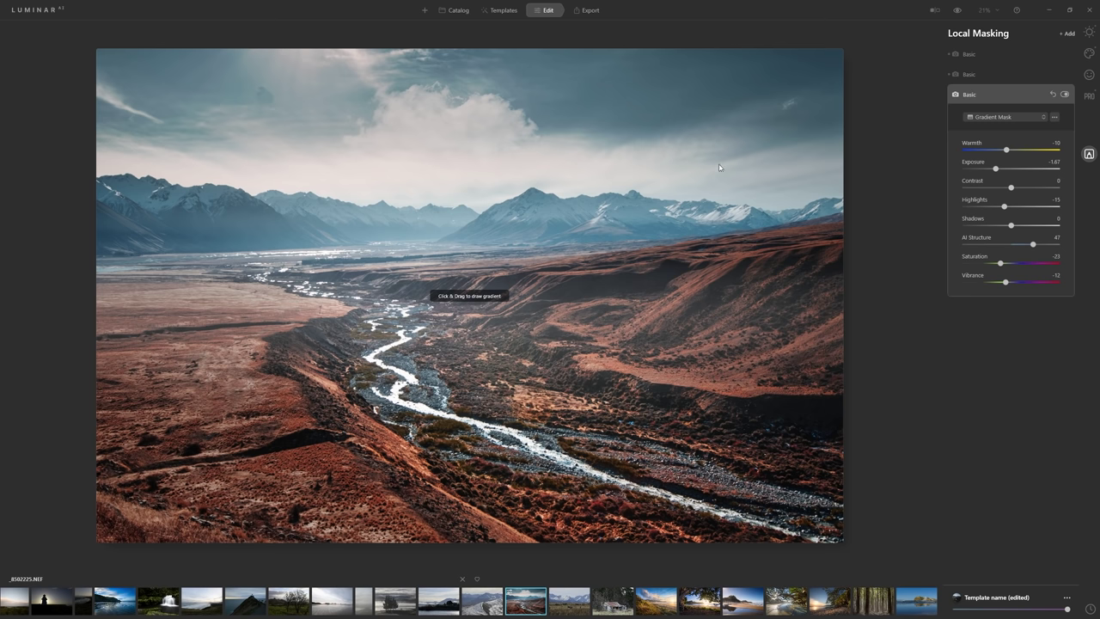
pyautogui.moveTo(995, 168); pyautogui.dragTo(1002, 178)
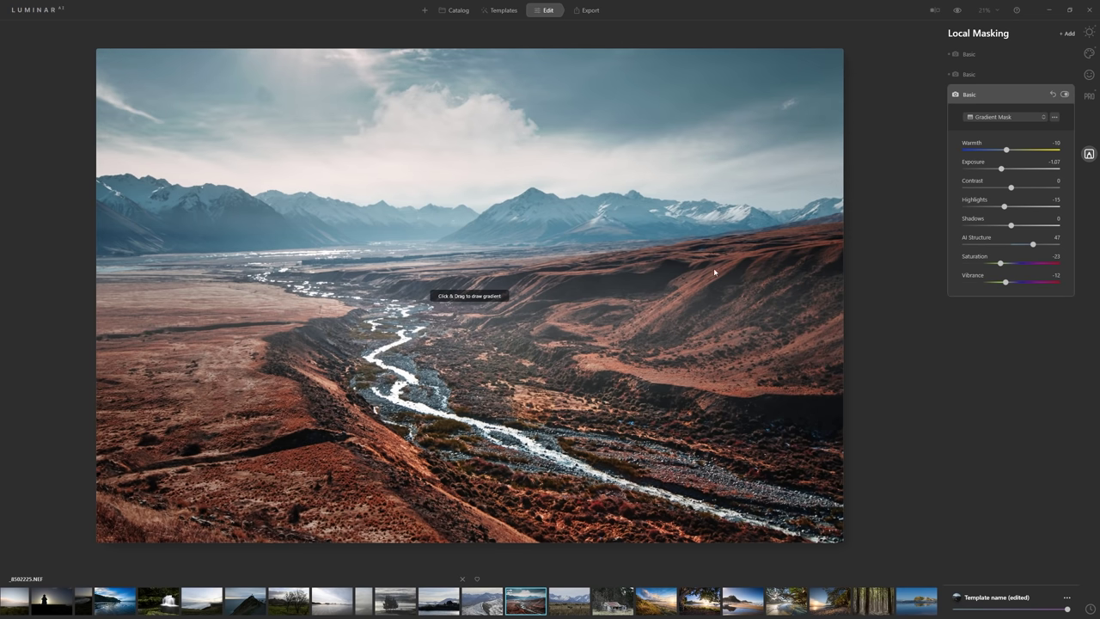
pyautogui.click(956, 12)
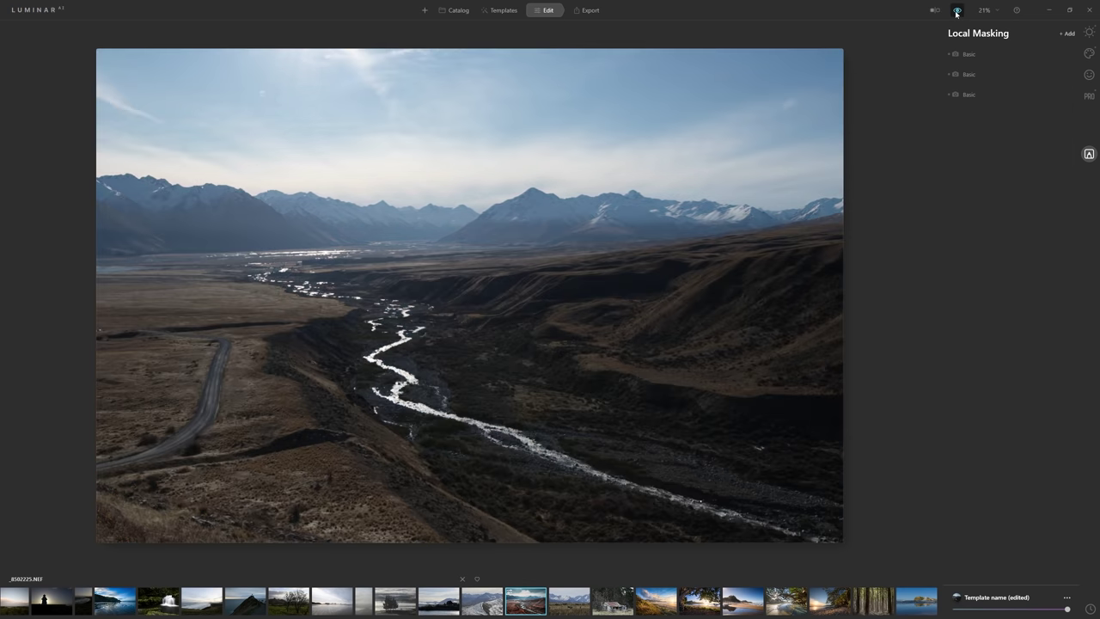
pyautogui.click(956, 11)
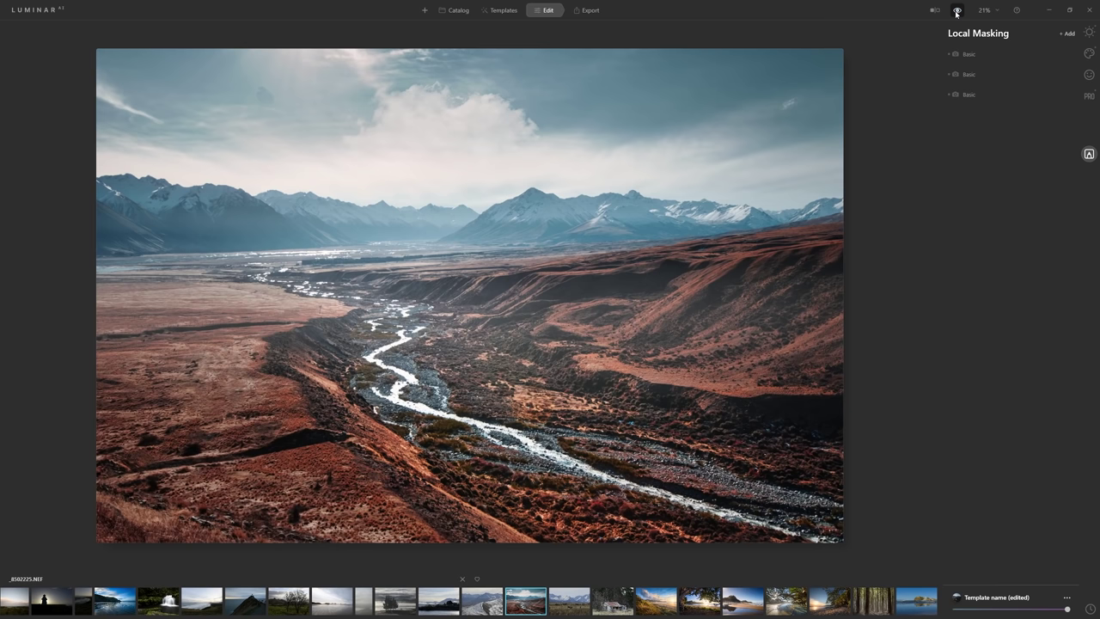
pyautogui.click(956, 12)
pyautogui.click(956, 11)
# Lower the Enhance Accent to 15 in Essentials.
pyautogui.click(1087, 39)
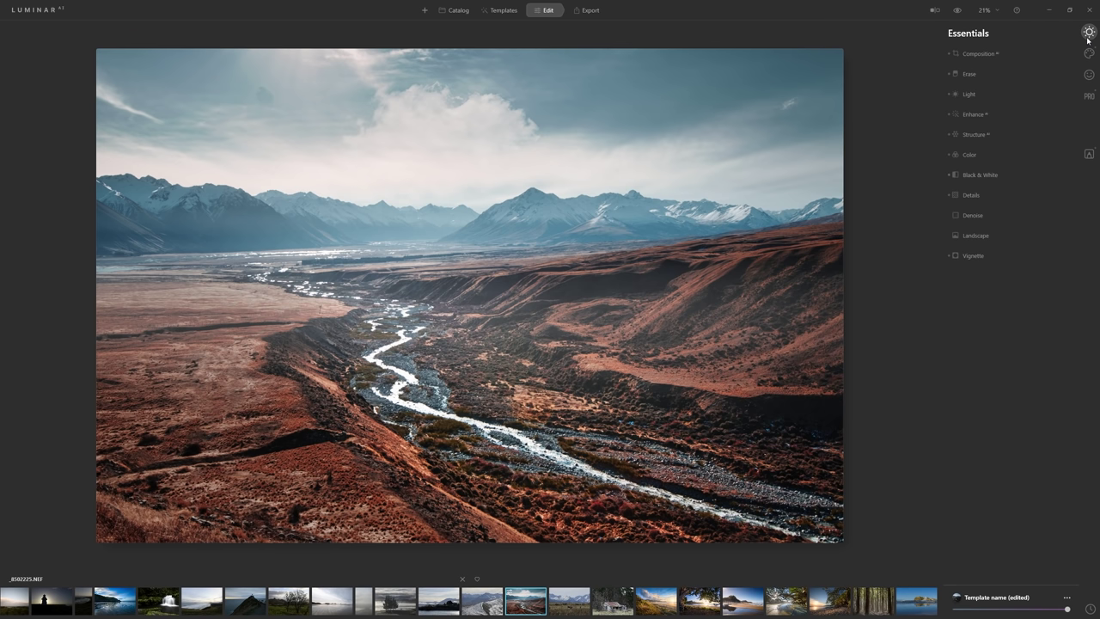
pyautogui.click(974, 114)
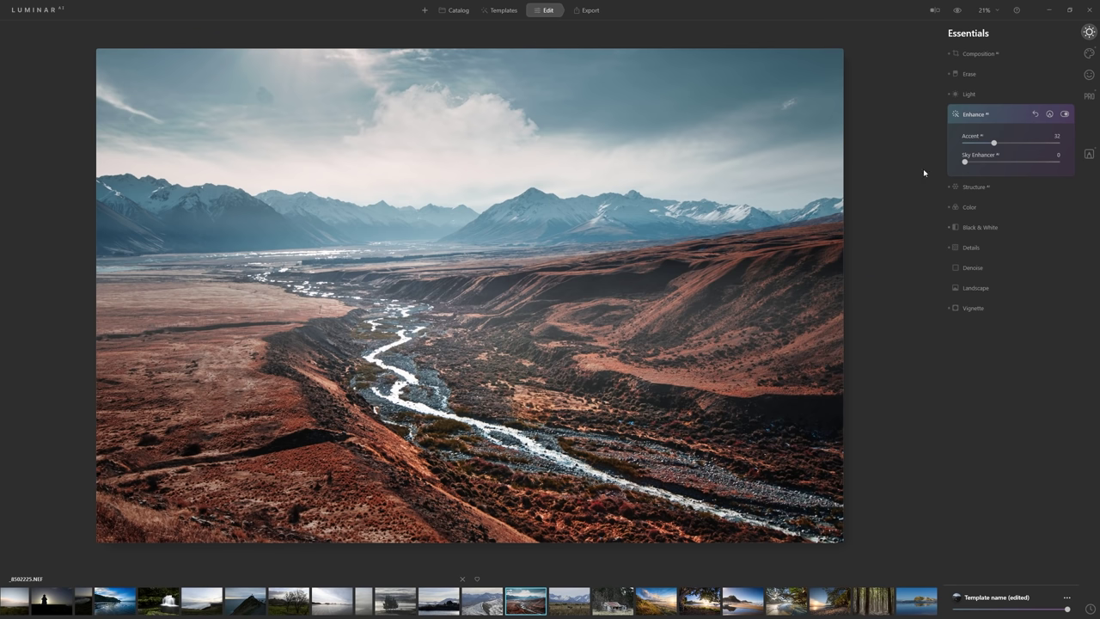
pyautogui.moveTo(994, 143)
pyautogui.mouseDown()
pyautogui.moveTo(966, 144)
pyautogui.moveTo(978, 145)
pyautogui.mouseUp()
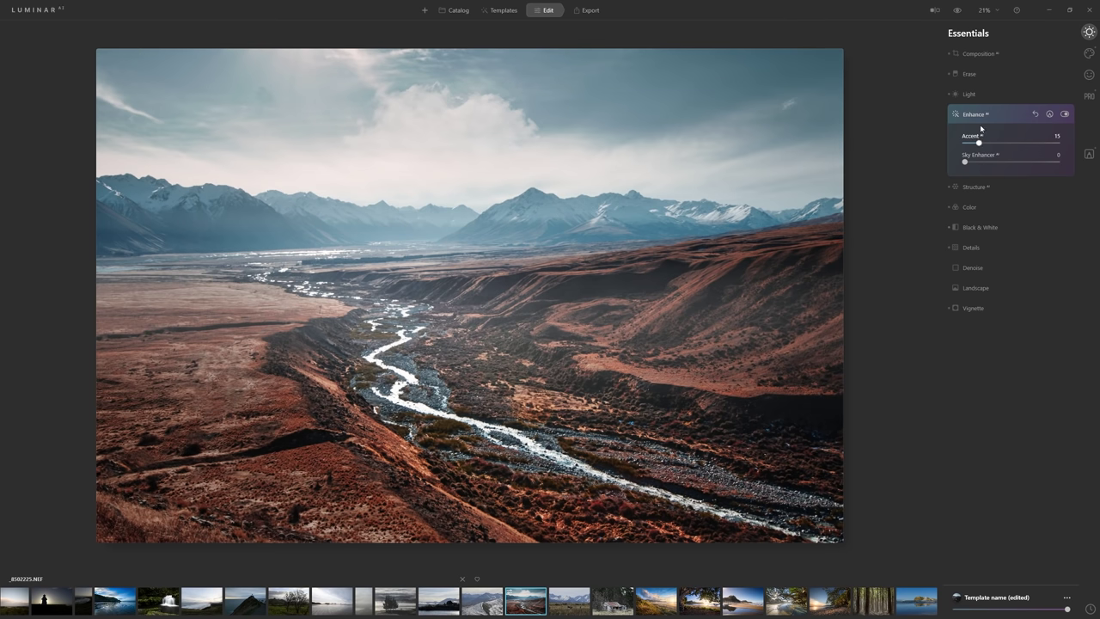
# Review the Light and Color settings and compare the edit against the original.
pyautogui.click(985, 94)
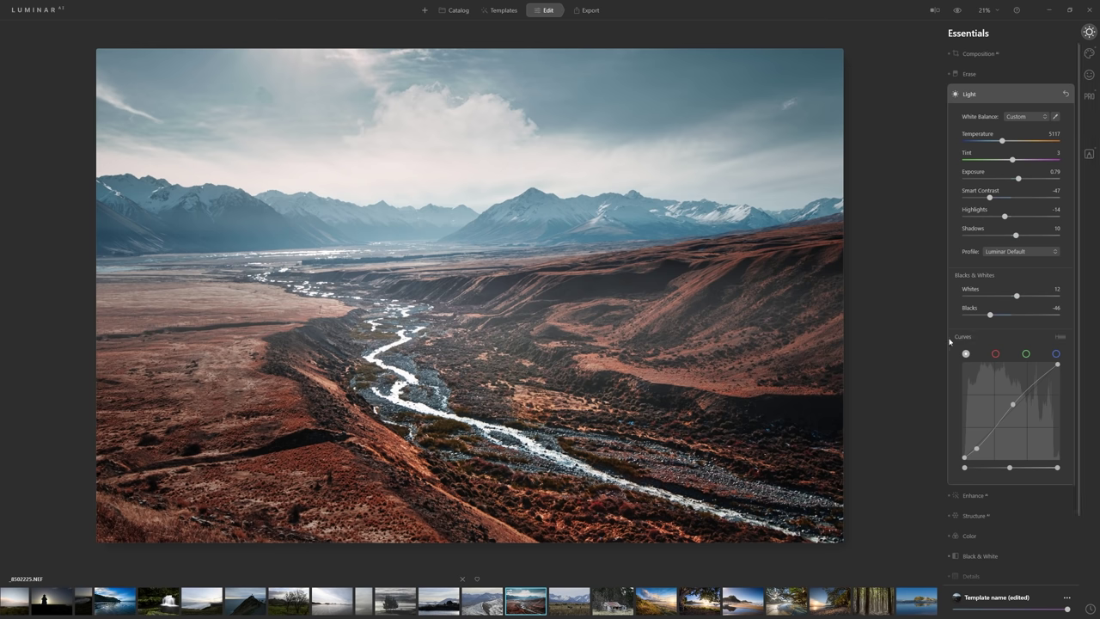
pyautogui.click(969, 535)
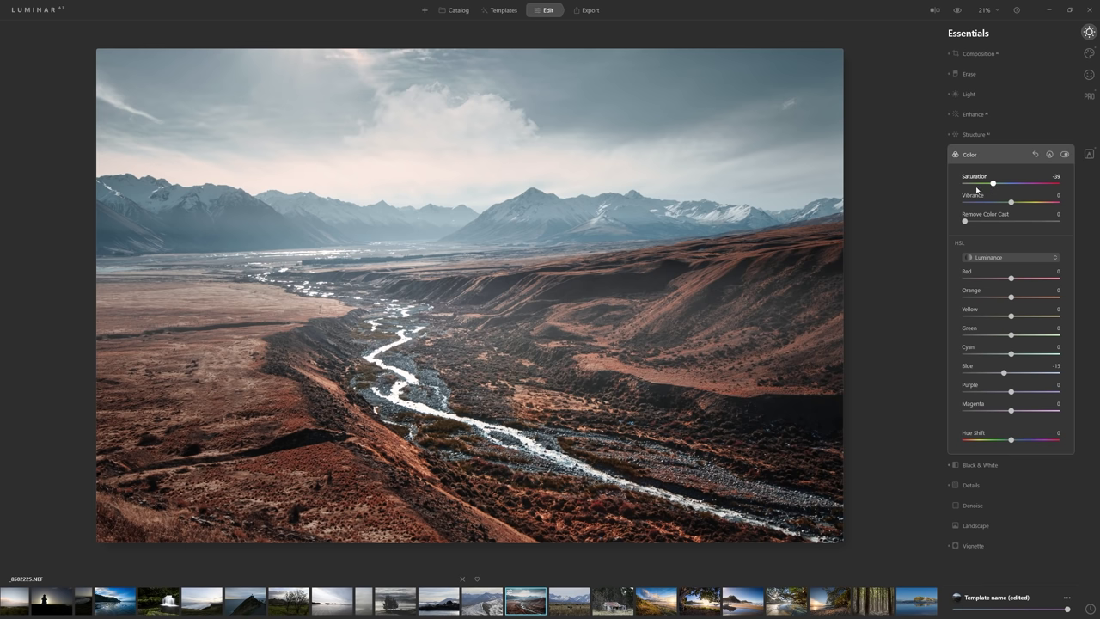
pyautogui.click(959, 11)
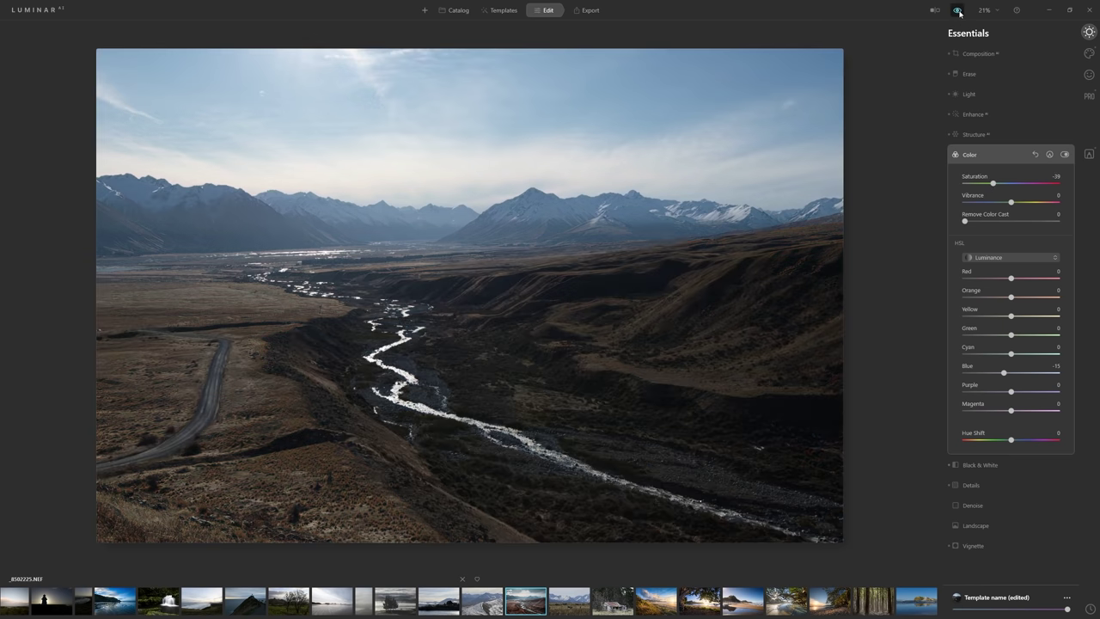
pyautogui.click(959, 11)
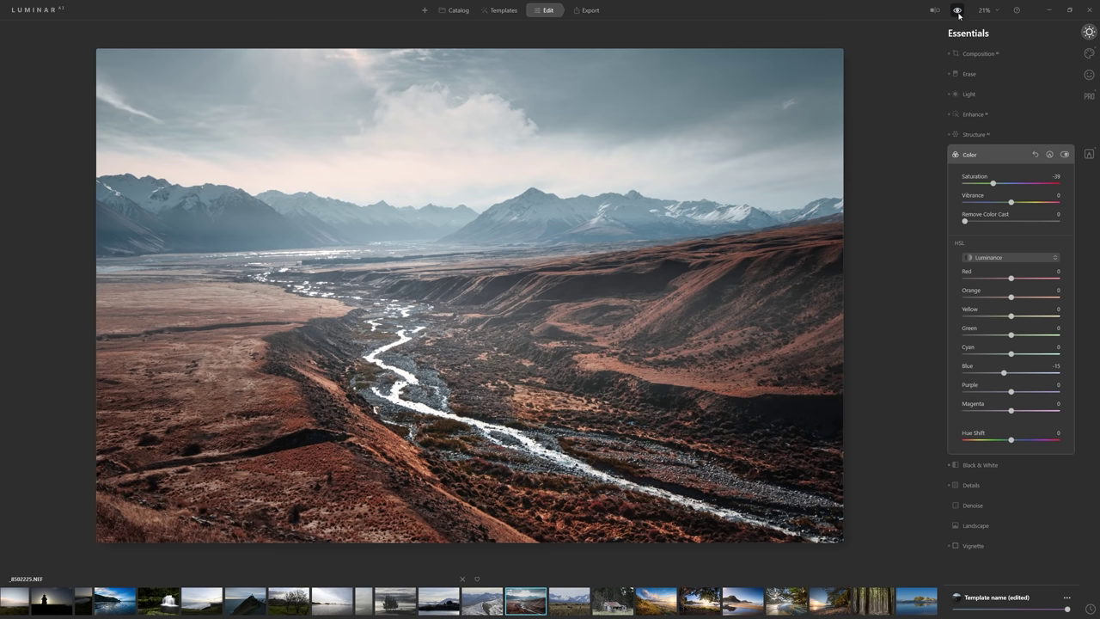
pyautogui.click(973, 55)
pyautogui.click(973, 55)
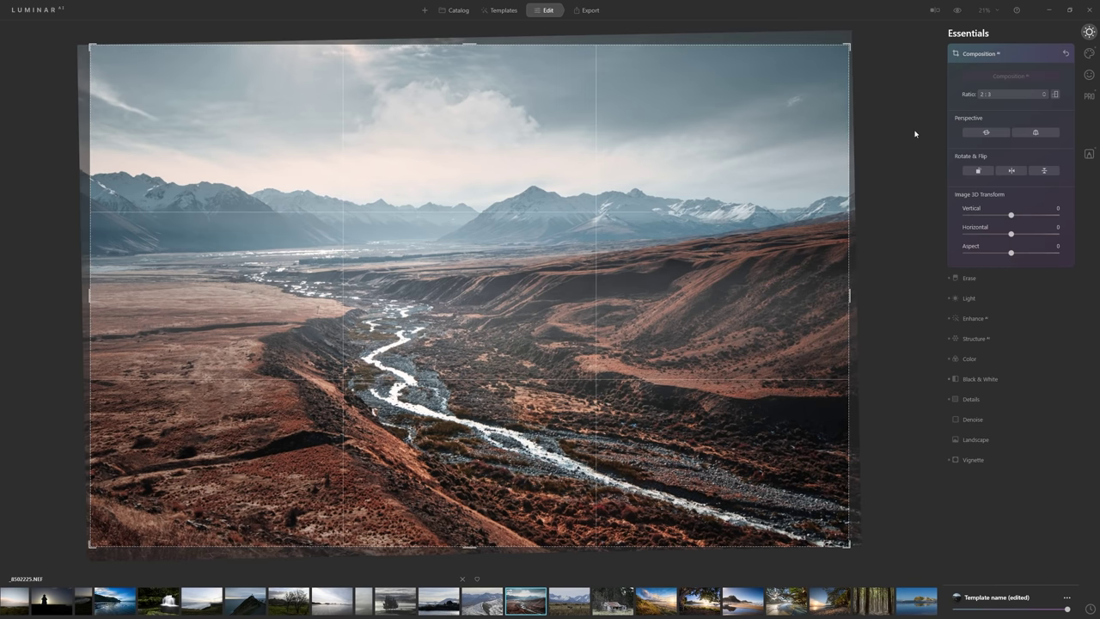
# Rotate the photo slightly to straighten it, reposition it in the 2:3 crop, and apply.
pyautogui.moveTo(873, 91); pyautogui.dragTo(811, 121)
pyautogui.moveTo(563, 212); pyautogui.dragTo(562, 227)
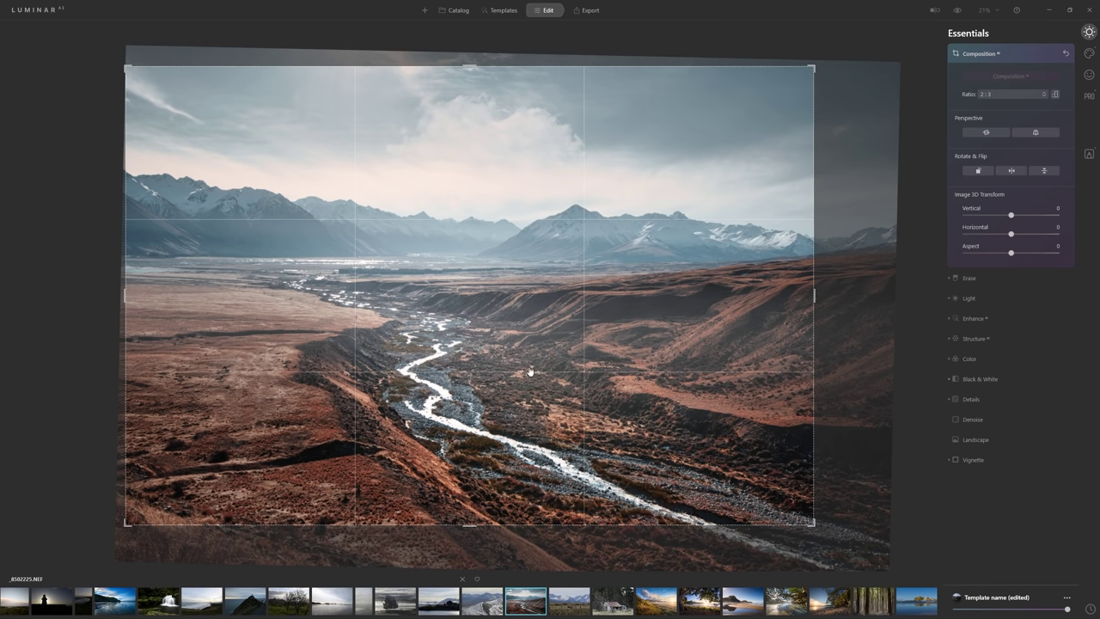
pyautogui.click(1010, 56)
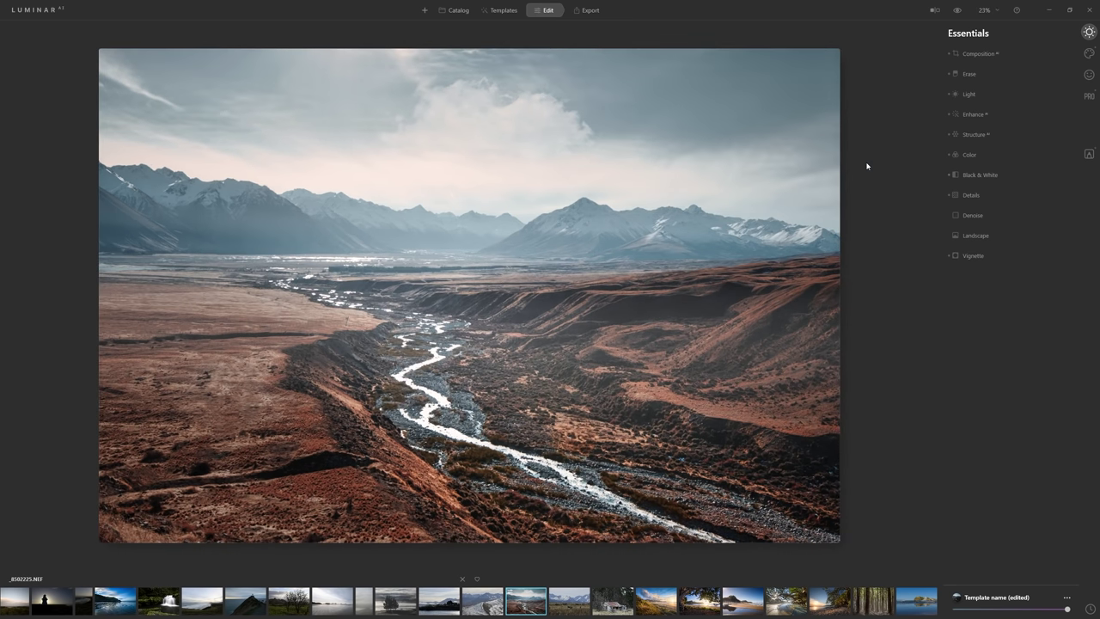
# Export the photo to disk as JPEG 'NZ-Landscape-Edit' in sRGB at quality 81.
pyautogui.click(589, 12)
pyautogui.click(979, 147)
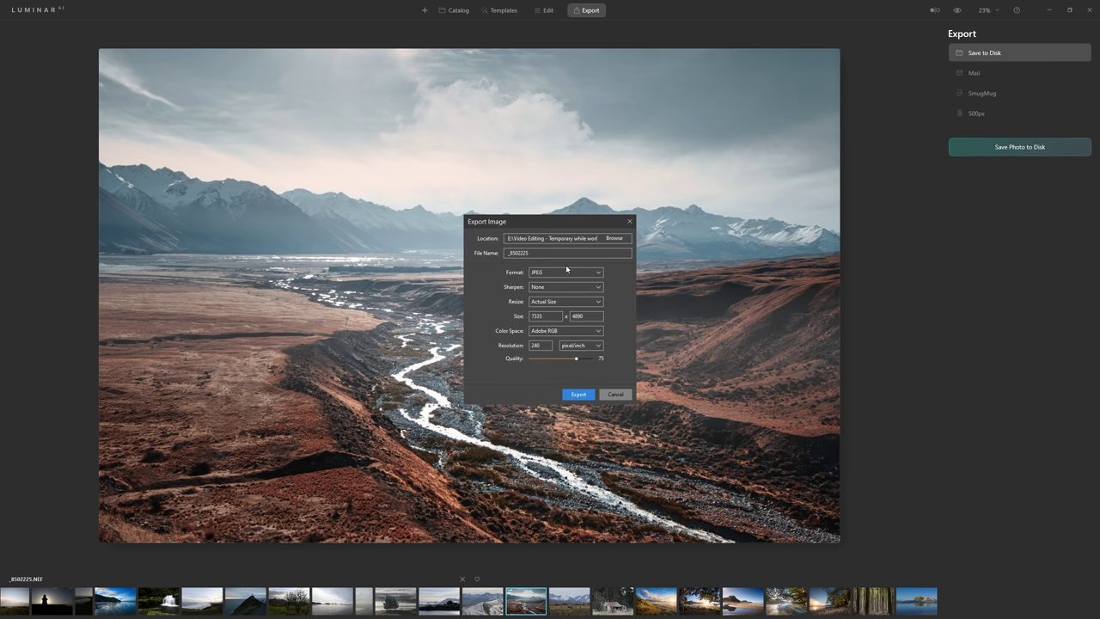
pyautogui.write('NZ-Landscape-Edit')
pyautogui.click(554, 332)
pyautogui.click(578, 393)
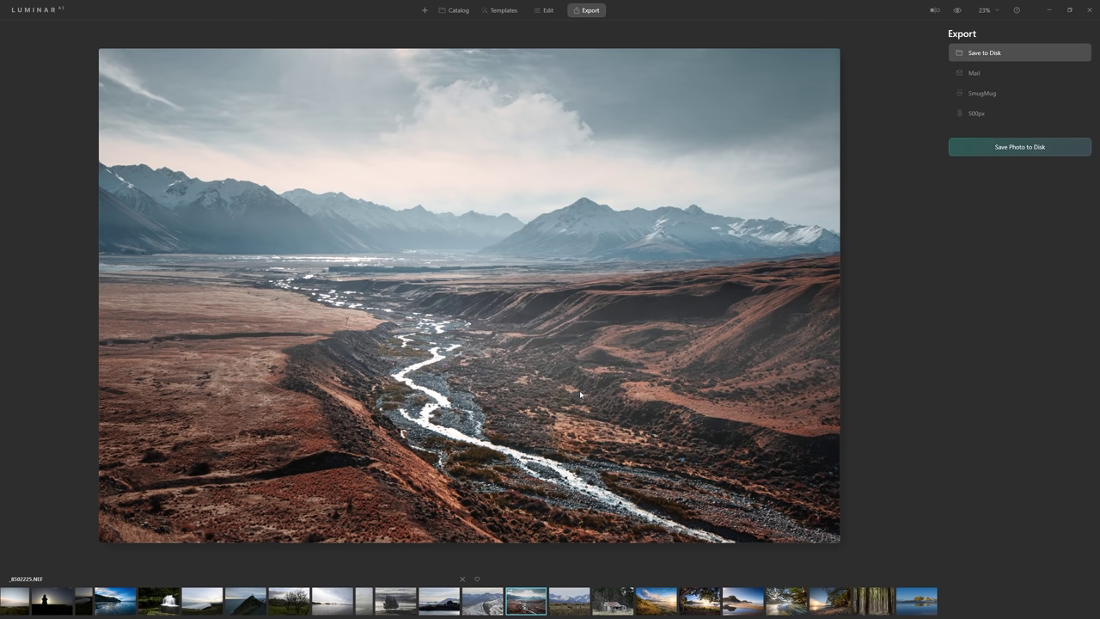